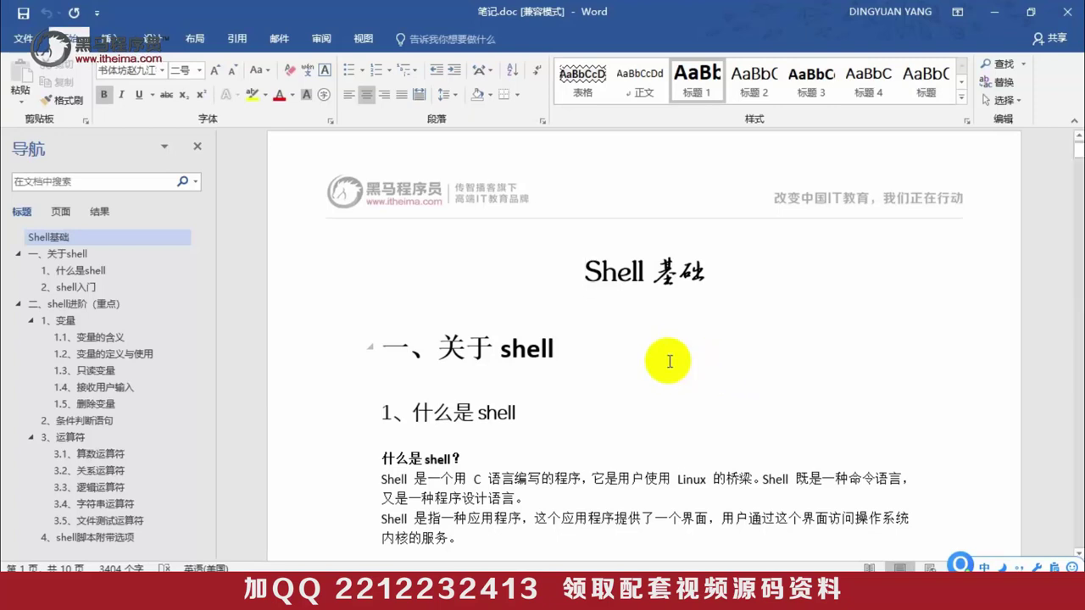
Insert （外壳） directly after Shell at the start of the first definition.
scroll(623, 347, down, 1)
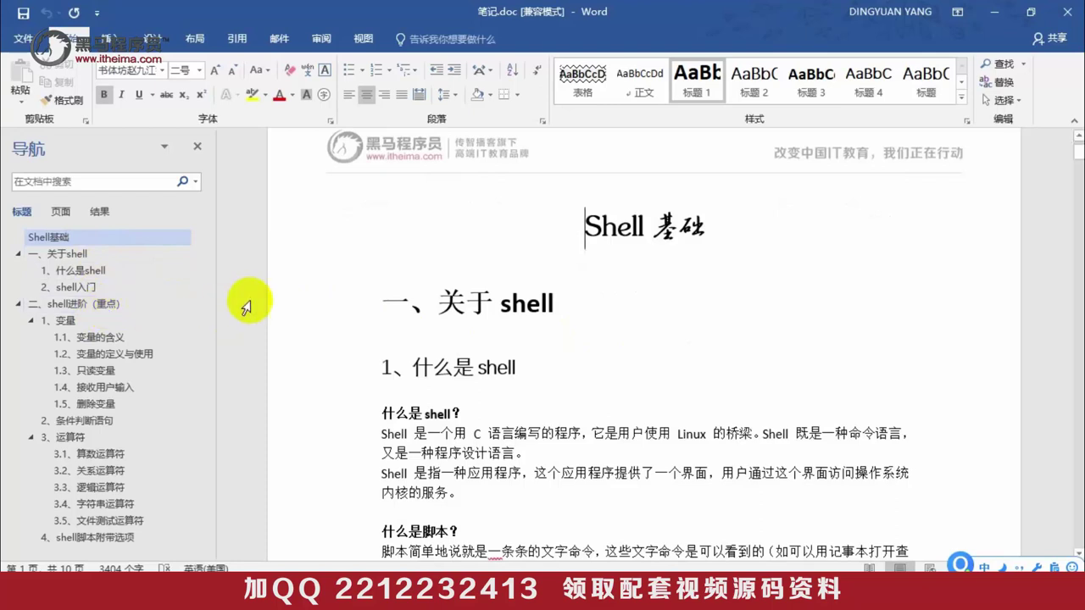
drag(527, 327, 517, 323)
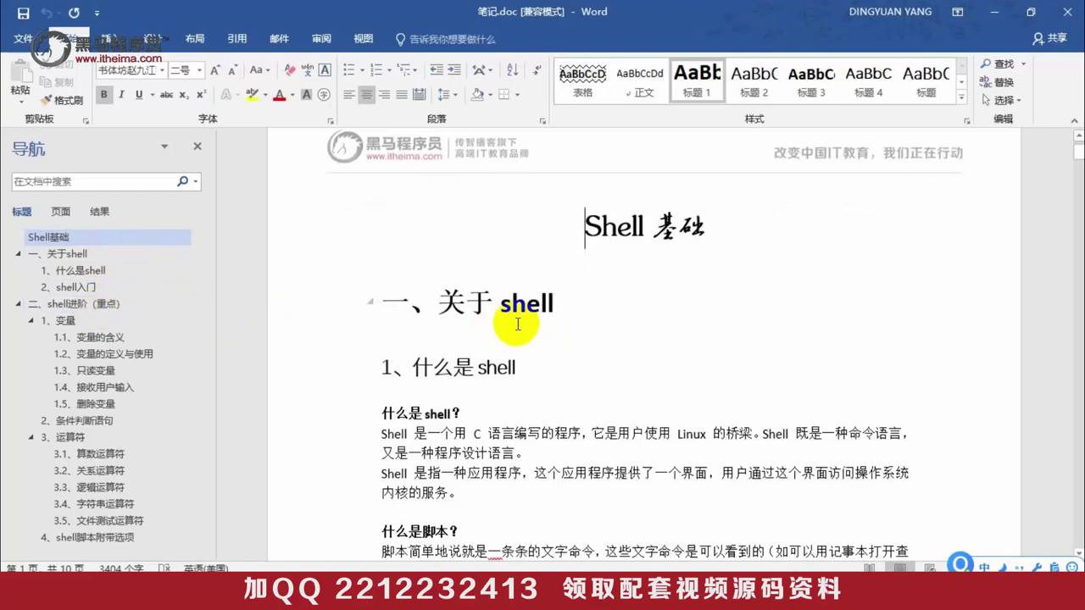
scroll(518, 324, down, 1)
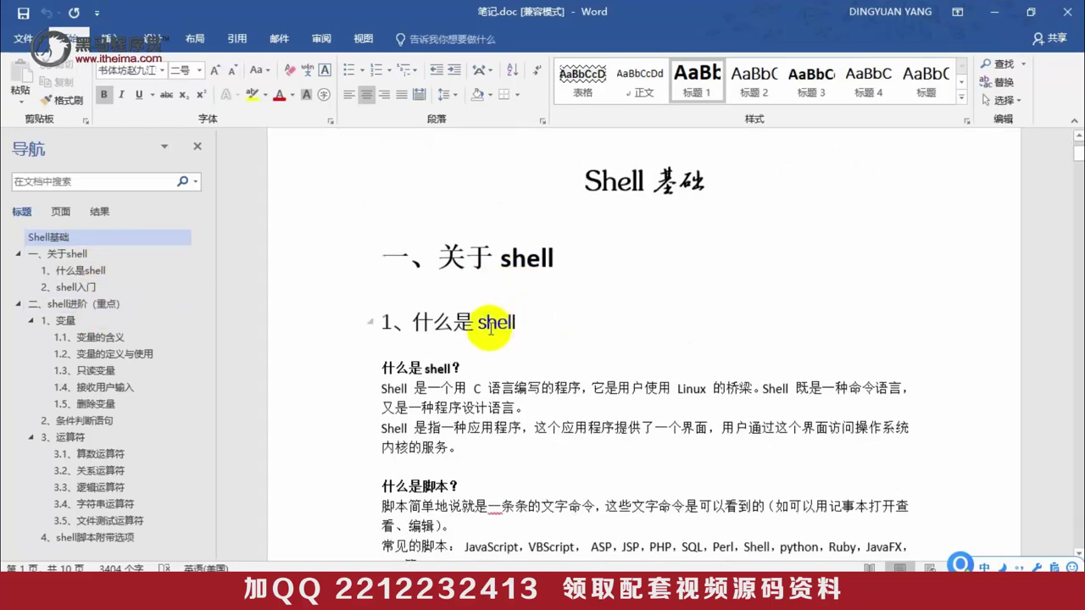
scroll(491, 321, down, 1)
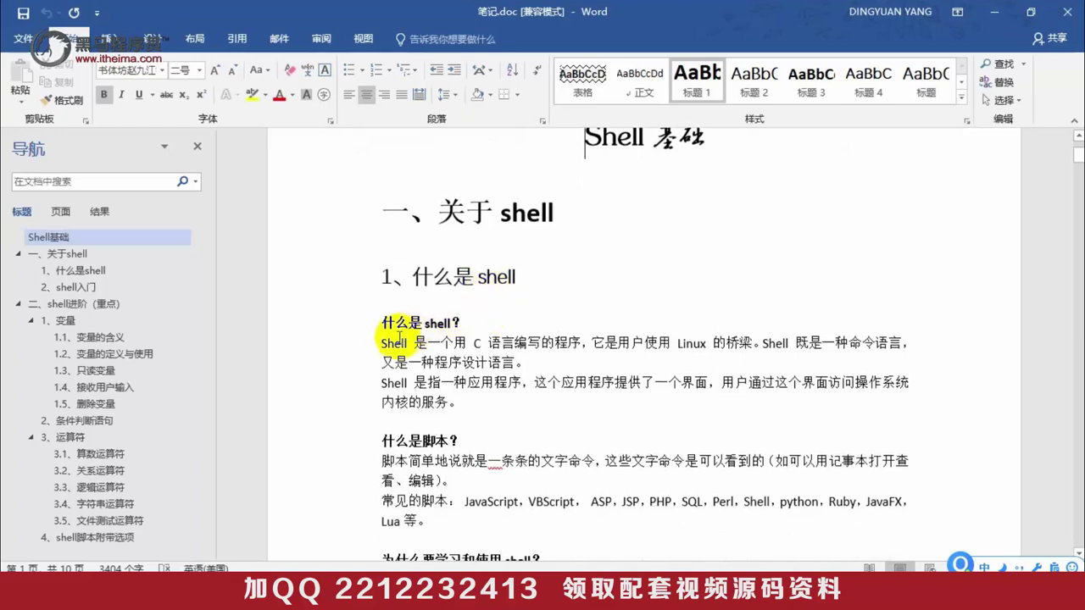
drag(383, 343, 404, 343)
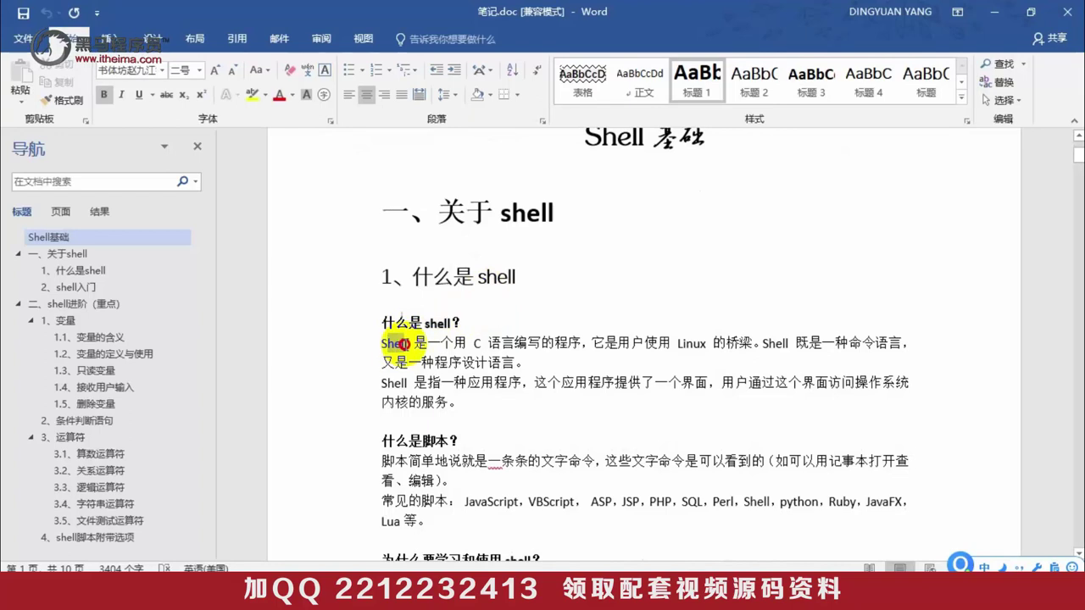
click(409, 344)
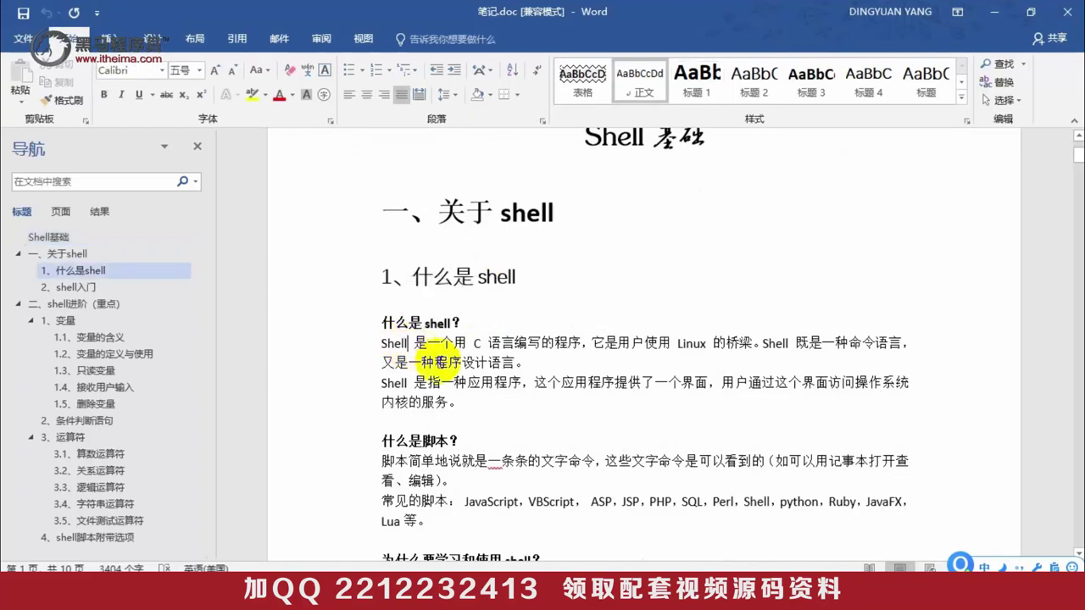
text((waike)
key(space)
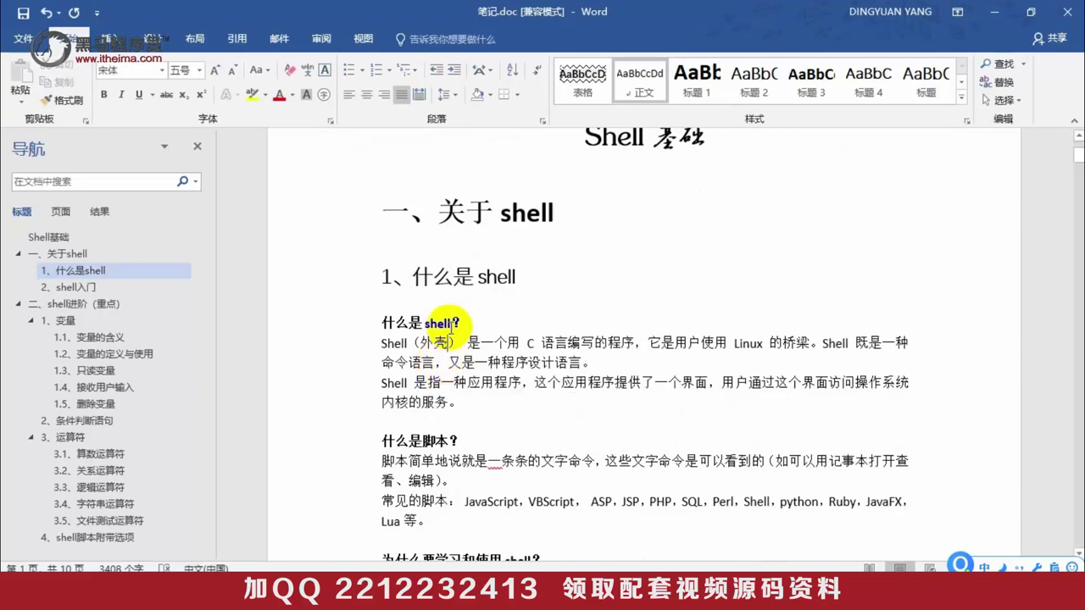
Select the first clause of the Shell definition, ending at Linux 的桥梁.
scroll(468, 337, down, 1)
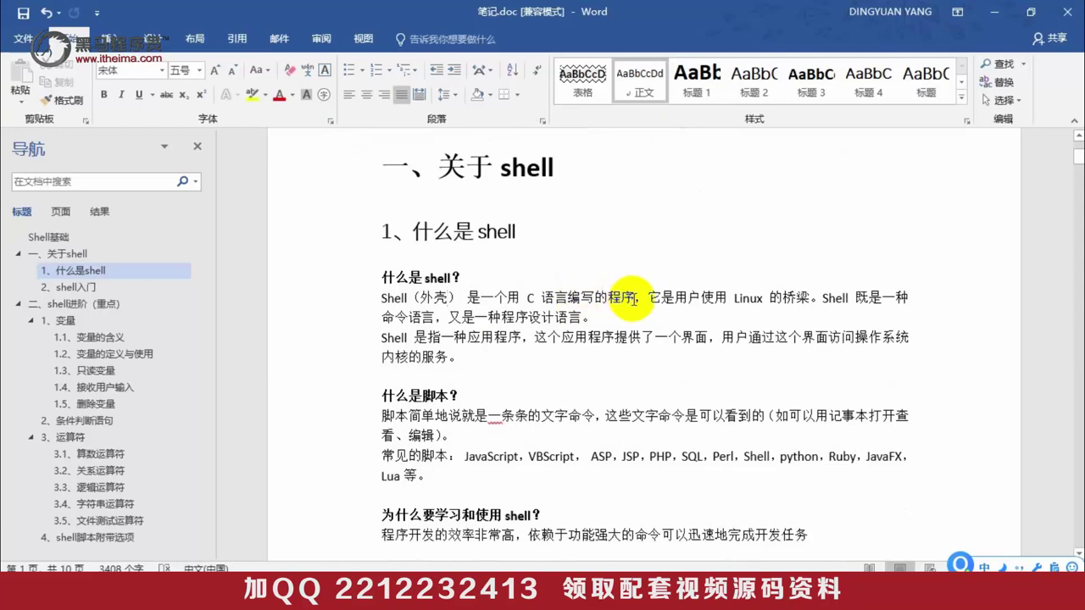
click(397, 290)
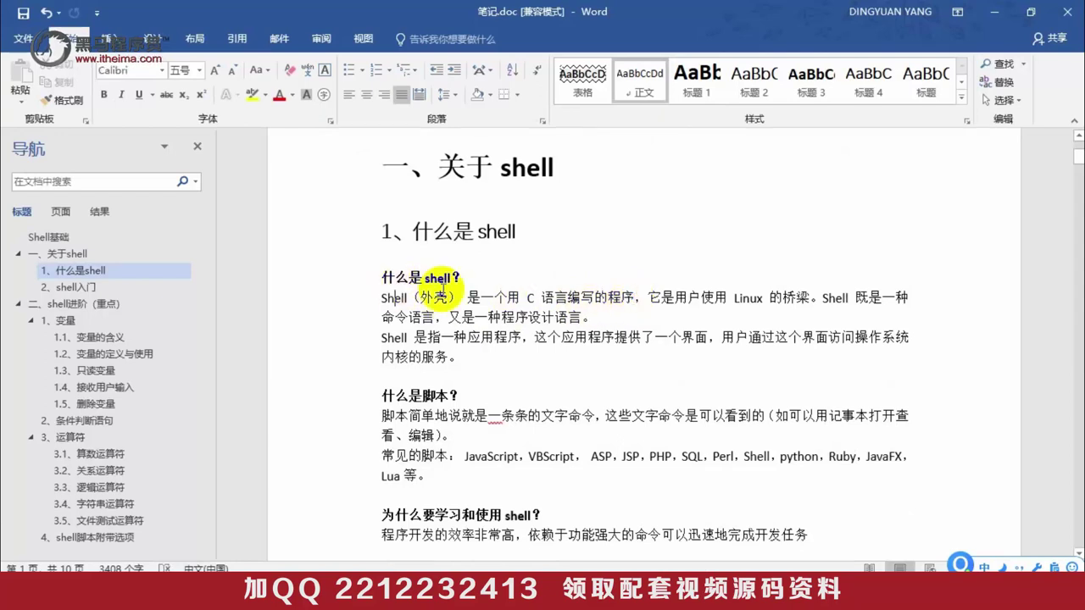
click(624, 295)
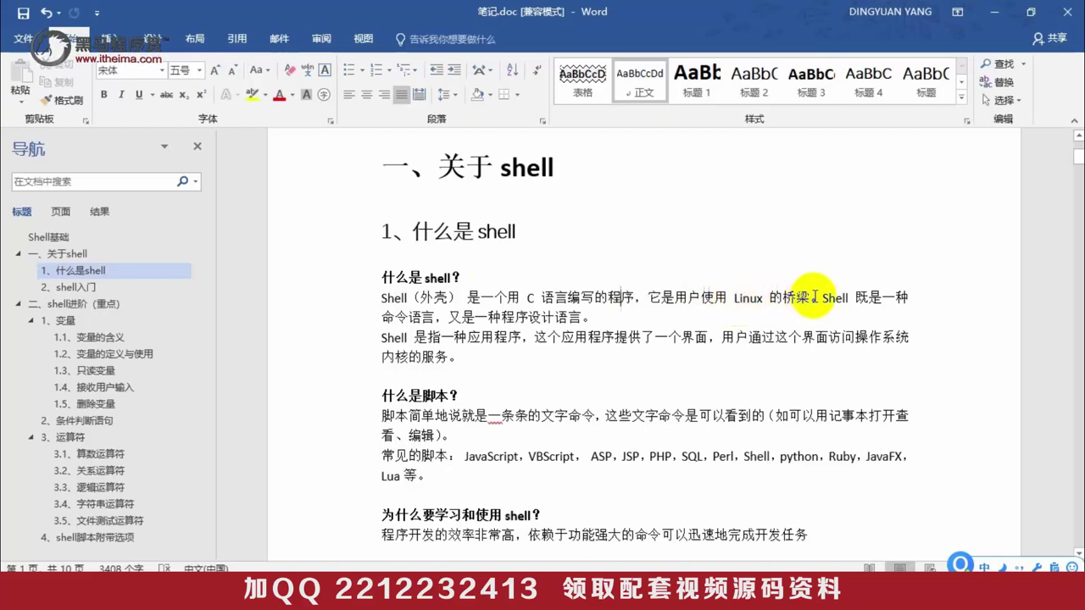
drag(810, 297, 736, 297)
drag(670, 294, 379, 298)
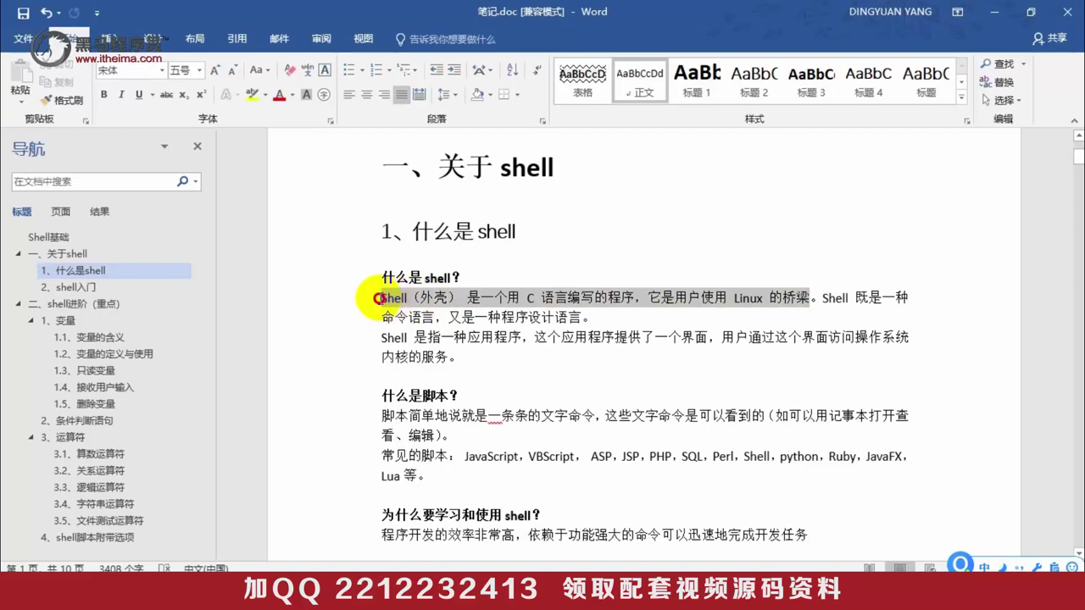
Run ls in the PuTTY session to list the home directory, then return to Word.
click(344, 572)
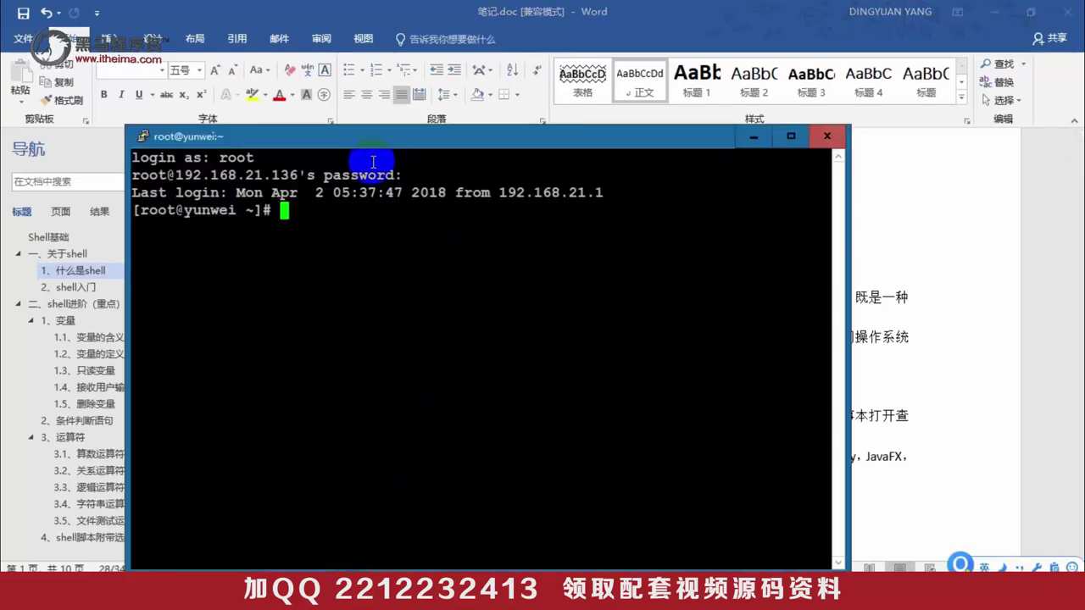
text(ls)
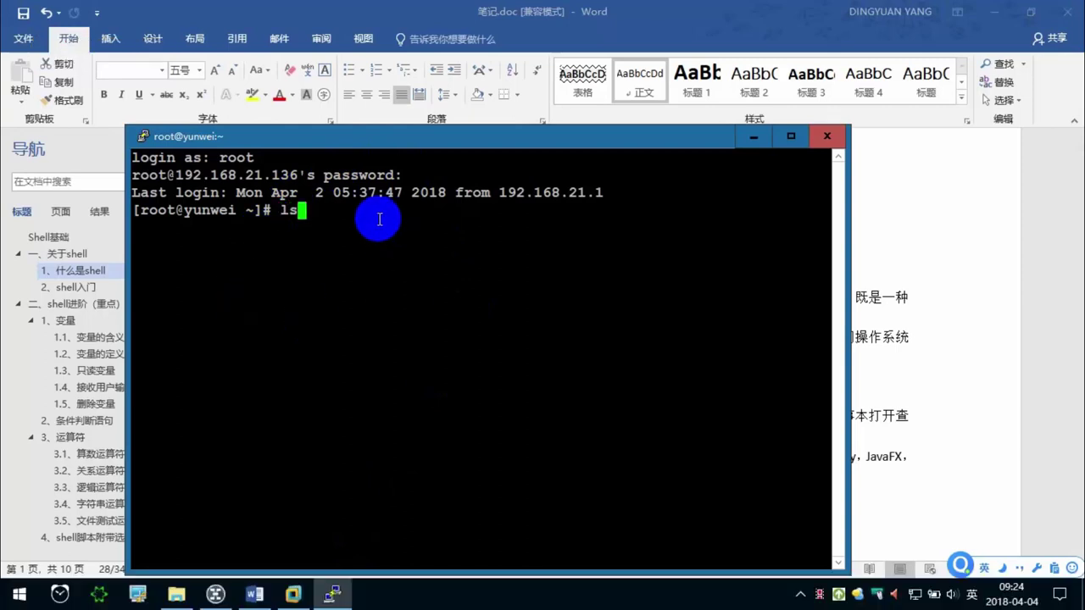
key(Return)
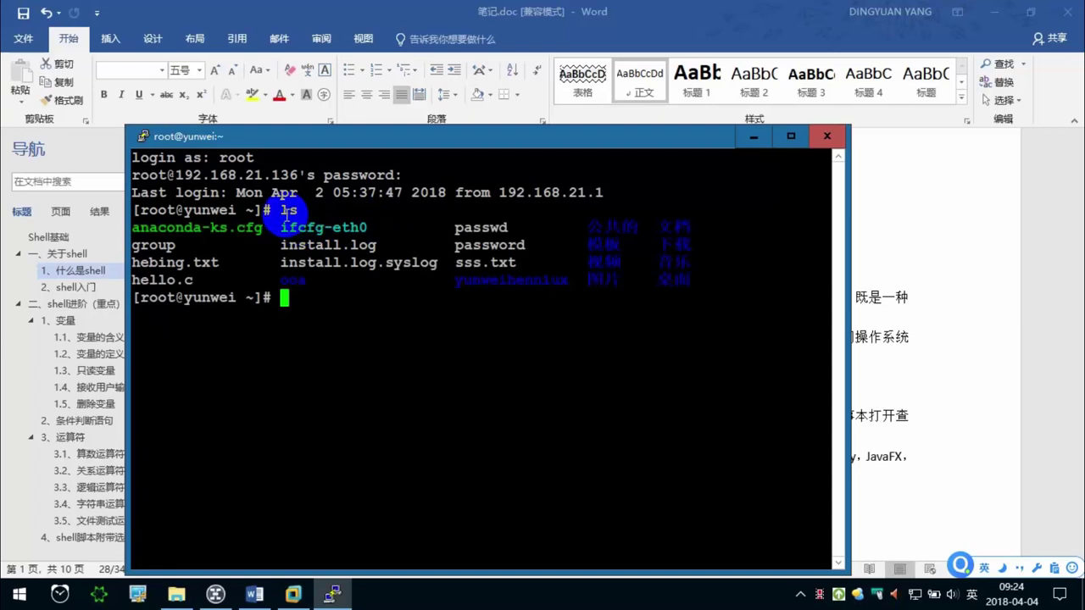
click(893, 301)
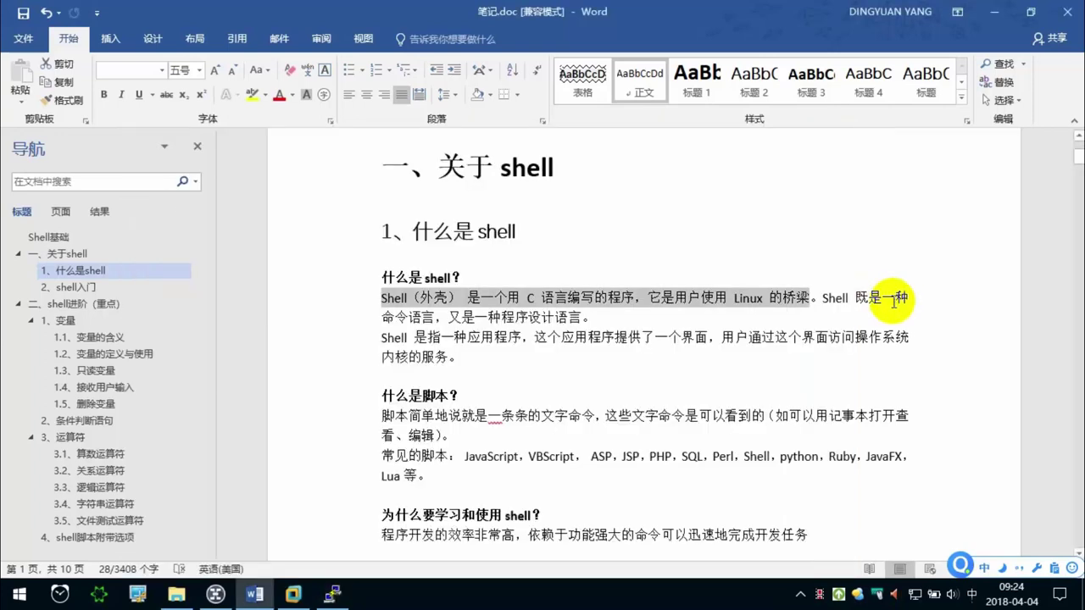
scroll(737, 284, down, 1)
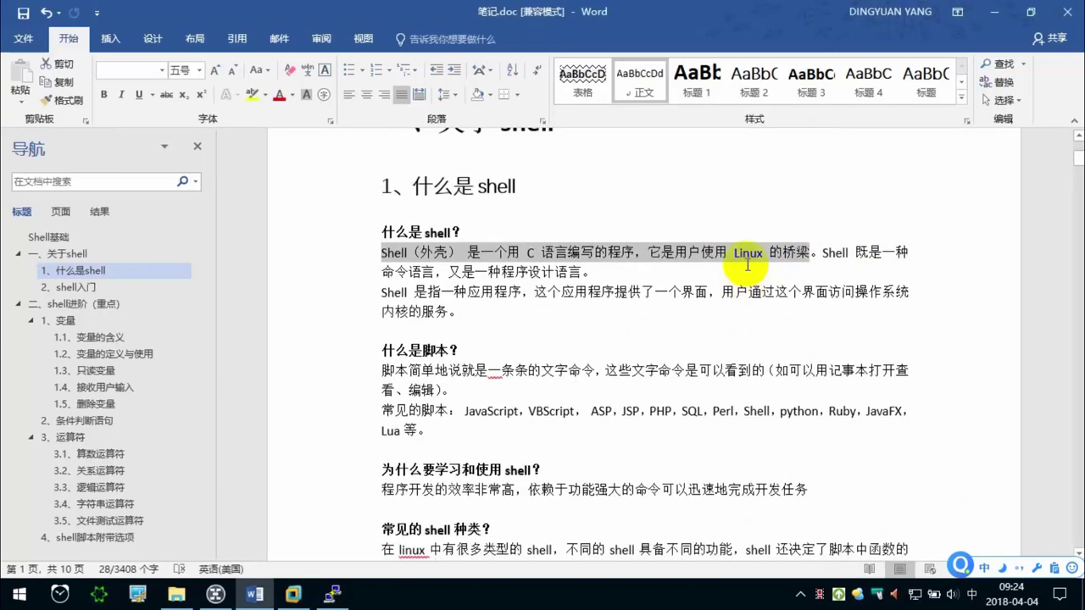
Check the ls command in the terminal listing, then go back to the Word notes.
click(331, 594)
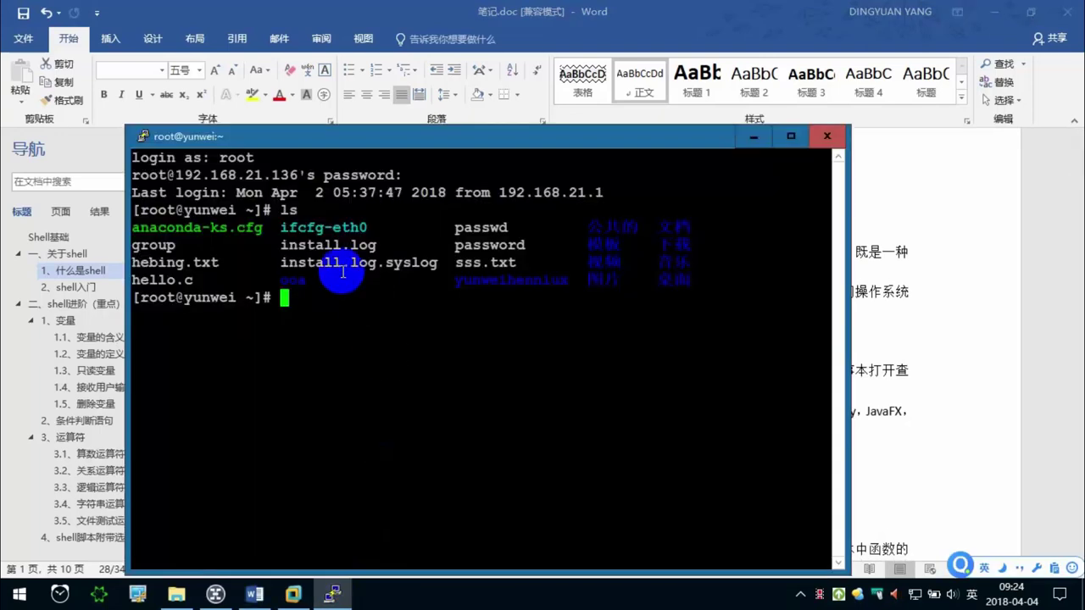
double_click(288, 209)
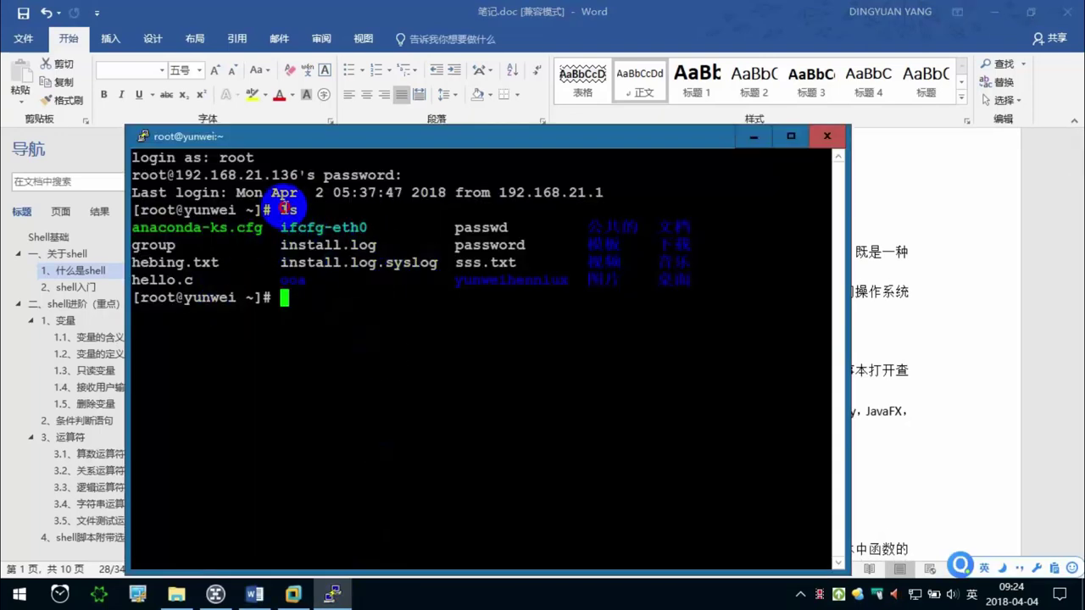
click(329, 286)
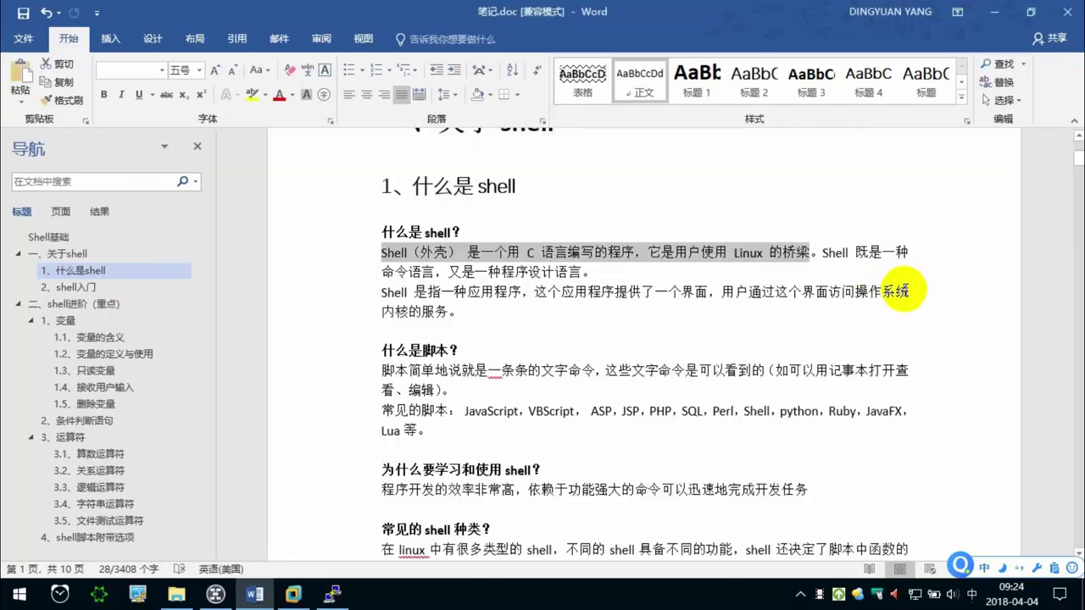
click(901, 290)
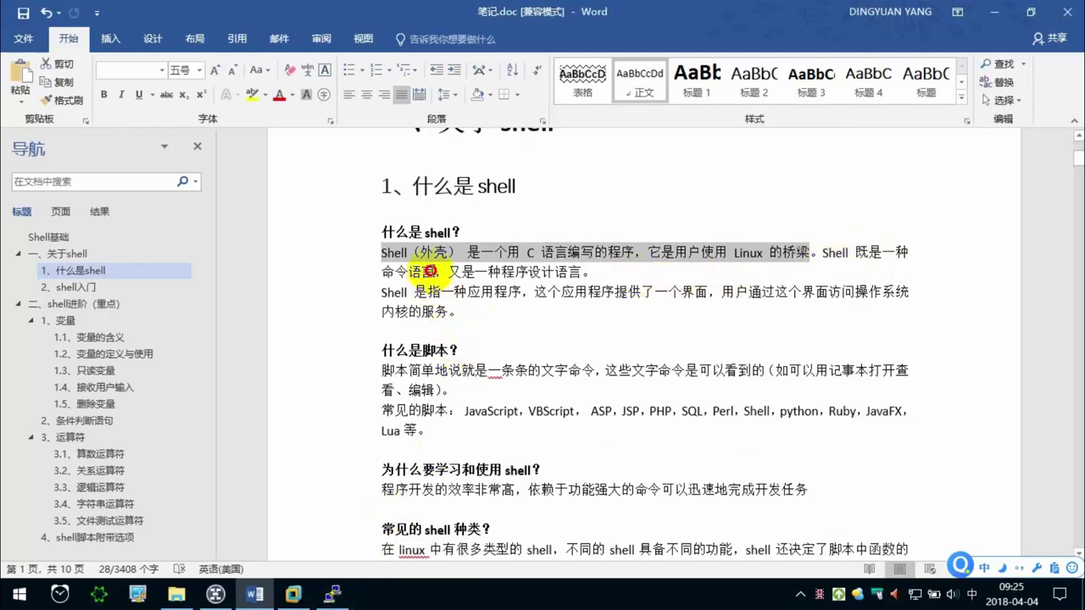
Make the sentence Shell 既是一种命令语言 bold with yellow highlight.
drag(430, 271, 824, 251)
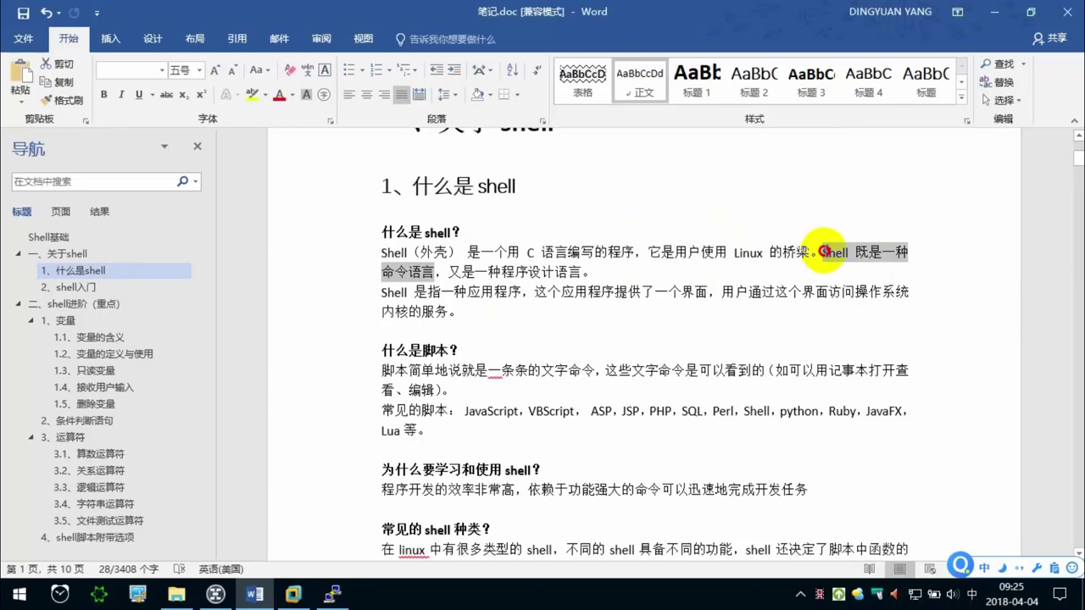
click(104, 94)
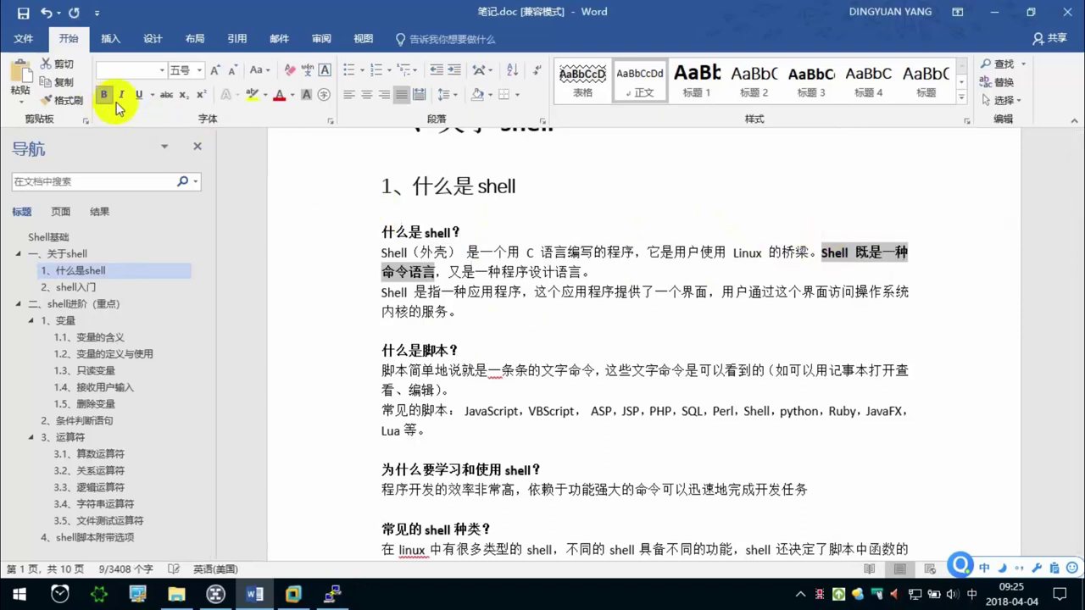
click(251, 94)
click(511, 258)
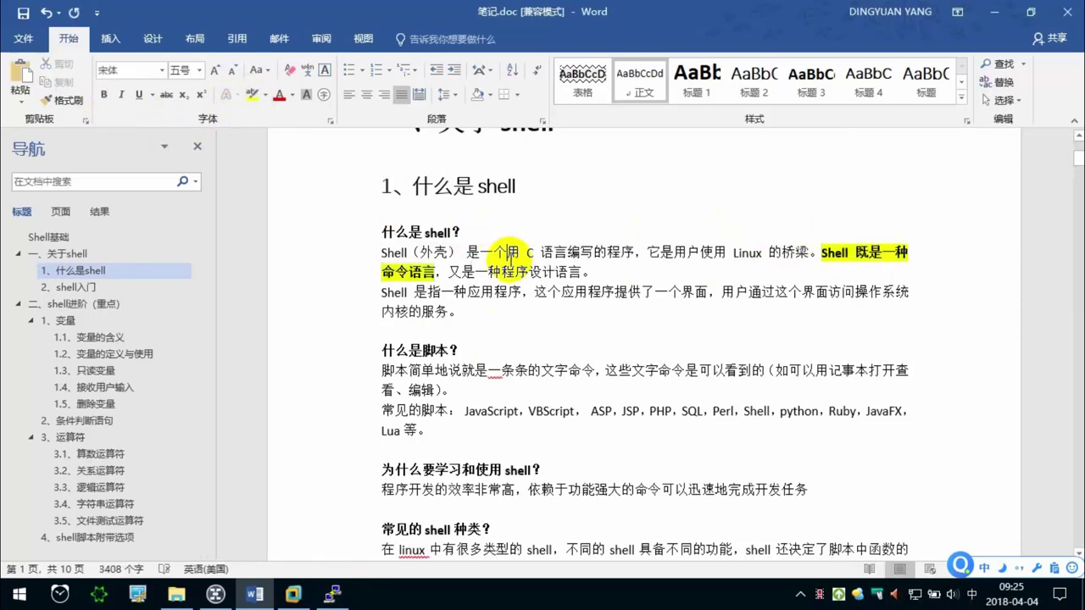
scroll(511, 254, down, 1)
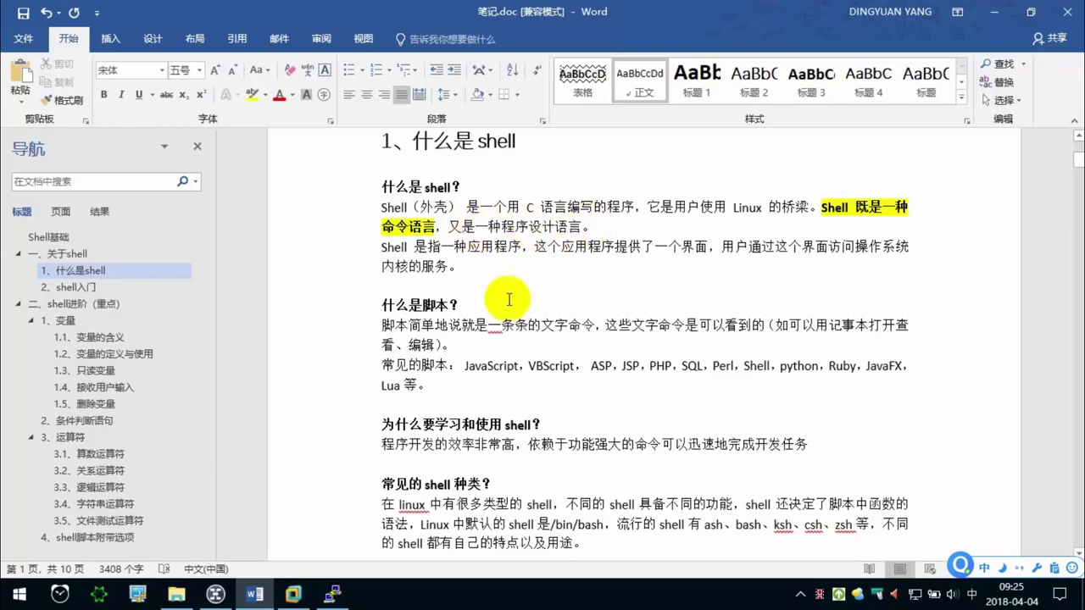
Make the clause 又是一种程序设计语言 bold and red.
click(333, 593)
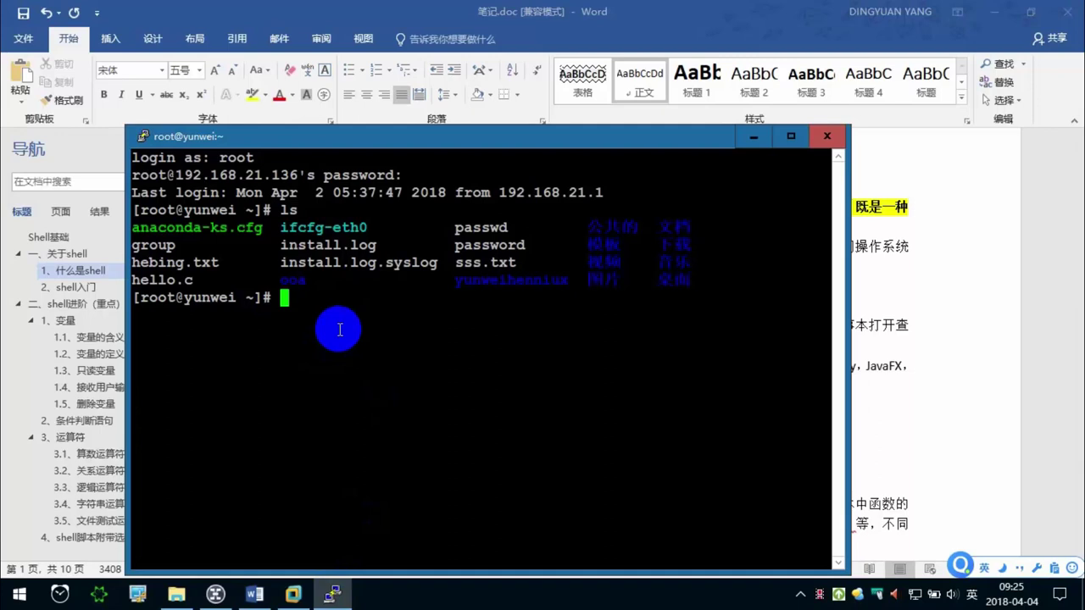
click(922, 282)
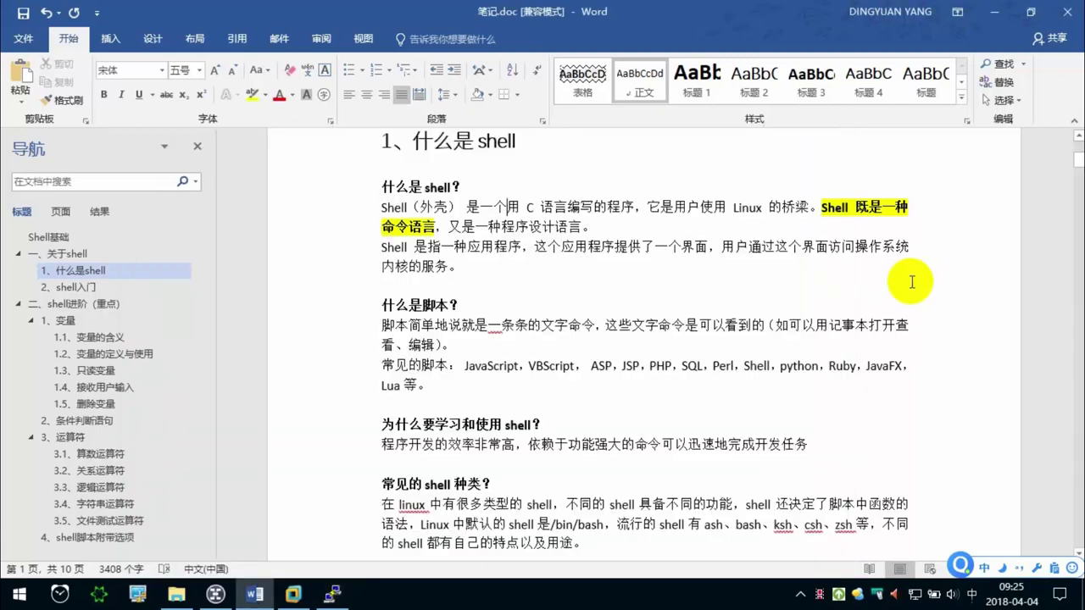
drag(503, 227, 563, 226)
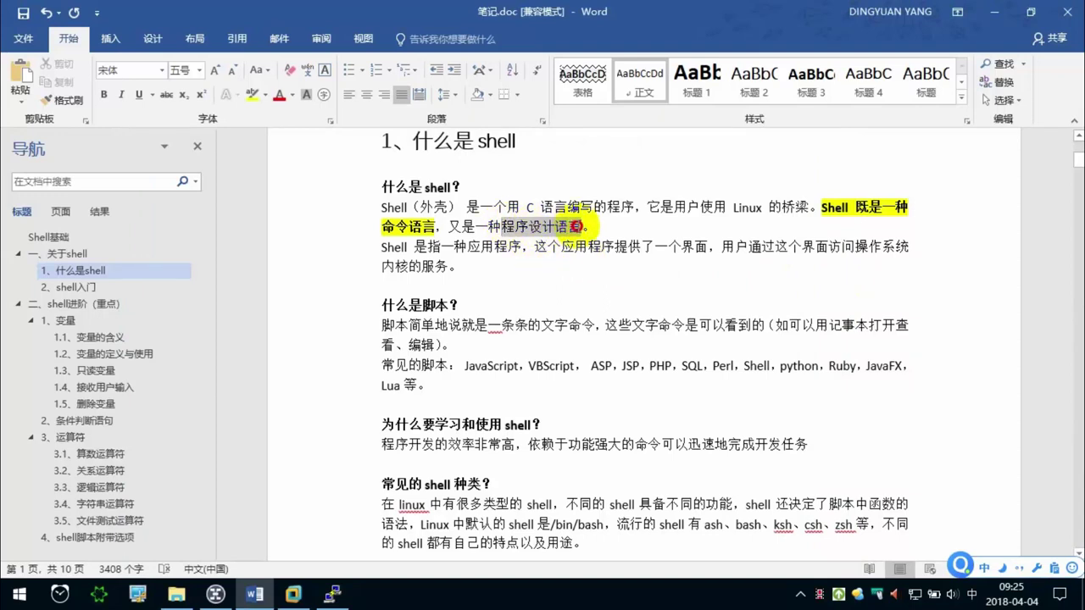
mouse_move(577, 226)
mouse_down()
mouse_move(472, 227)
mouse_move(584, 225)
mouse_up()
click(104, 94)
click(278, 94)
click(534, 246)
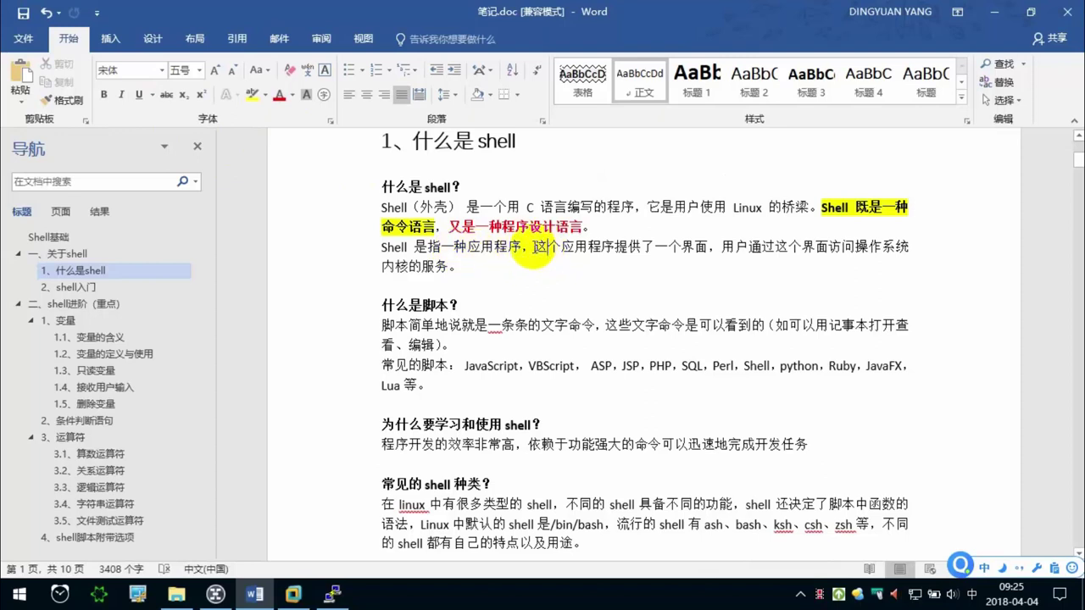
Highlight the interface sentence 这个应用程序提供了一个界面 in yellow, then bring up PuTTY.
drag(534, 245, 705, 247)
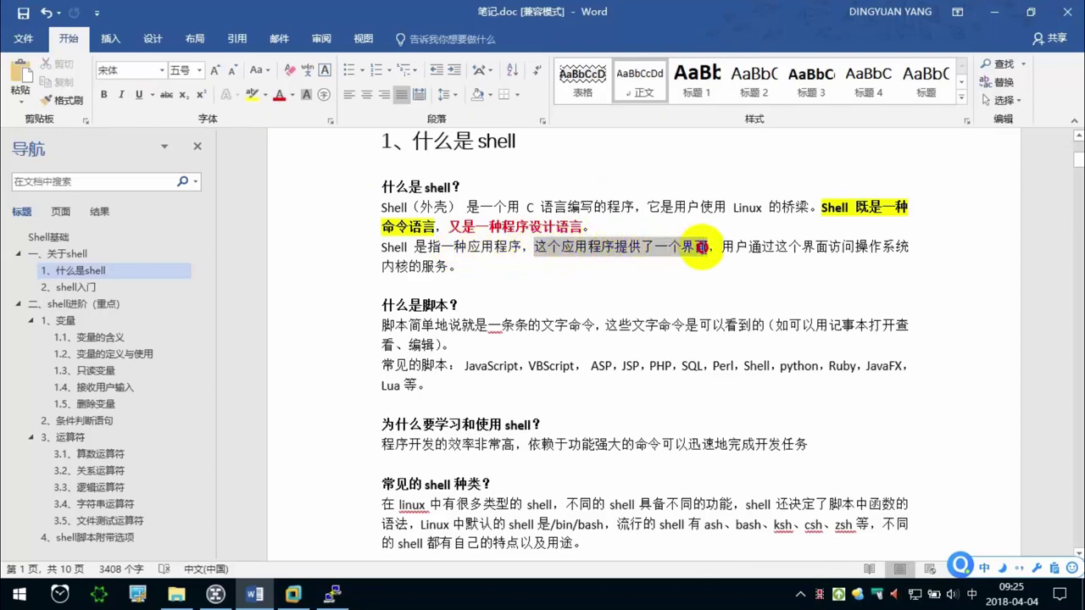
mouse_move(705, 246)
mouse_down()
mouse_move(650, 250)
mouse_move(647, 266)
mouse_up()
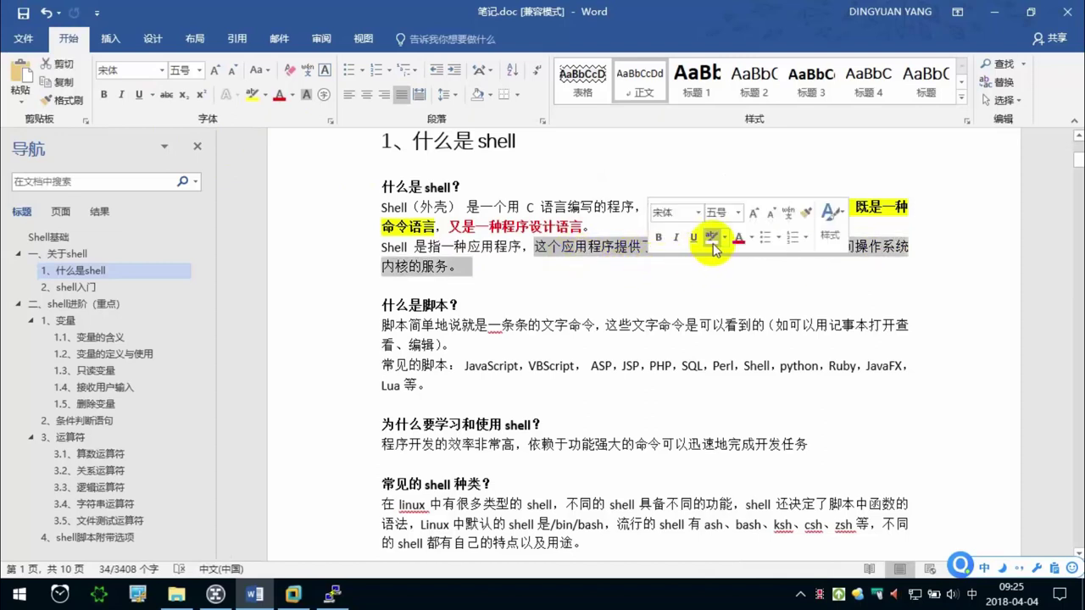
click(703, 236)
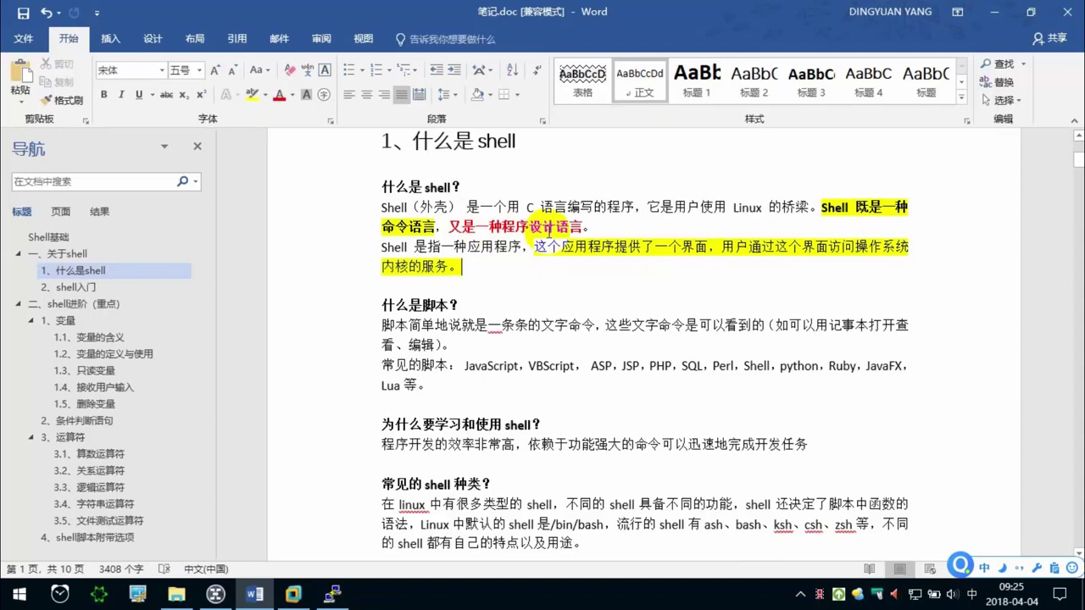
click(461, 264)
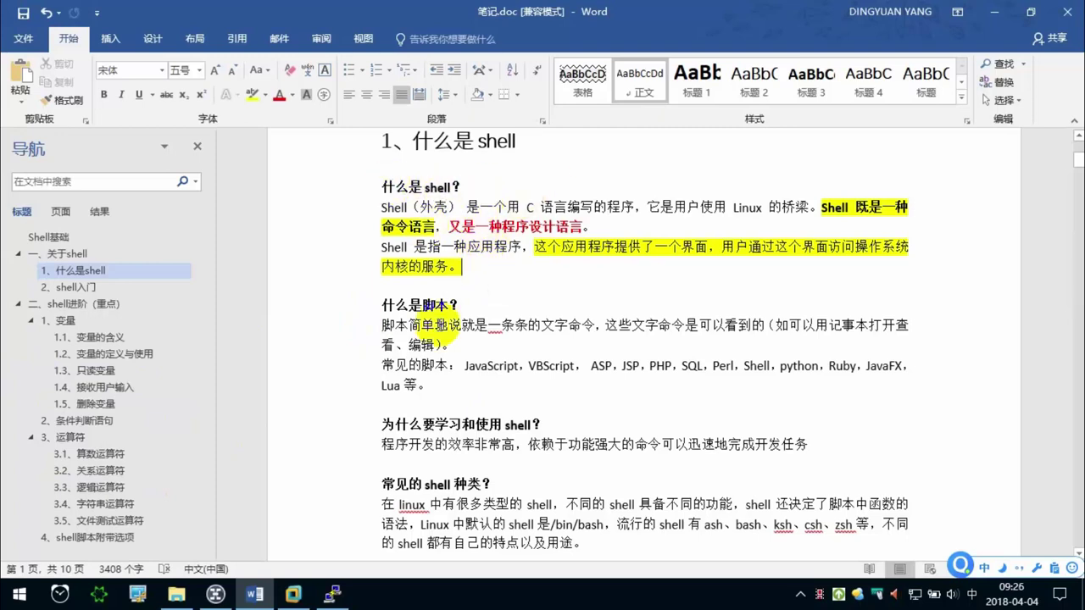
click(331, 592)
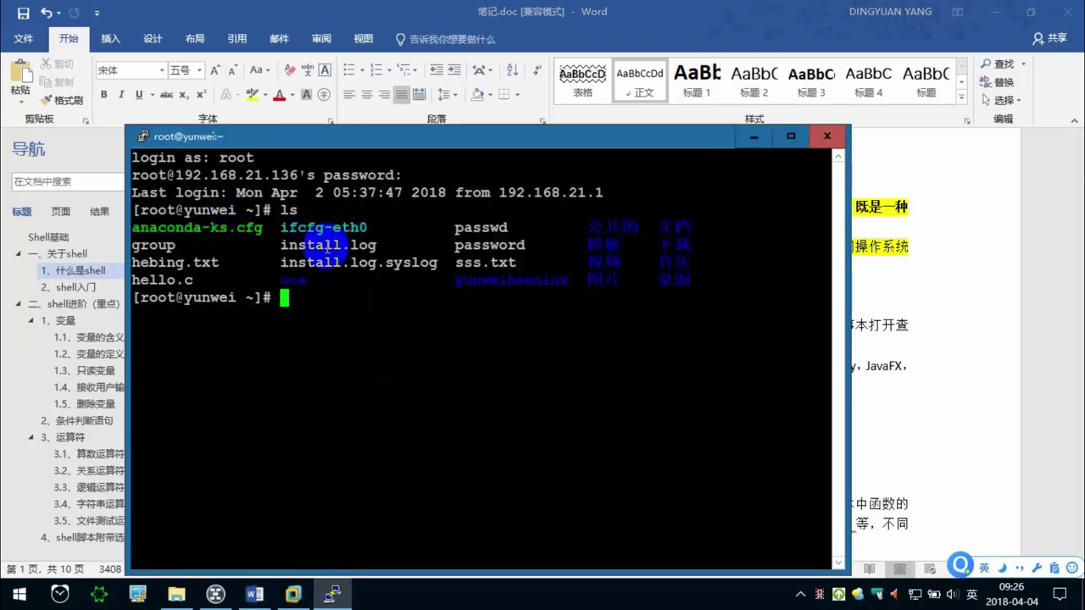
Move the PuTTY window to view the ls output, then return to the Word notes.
drag(397, 135, 445, 84)
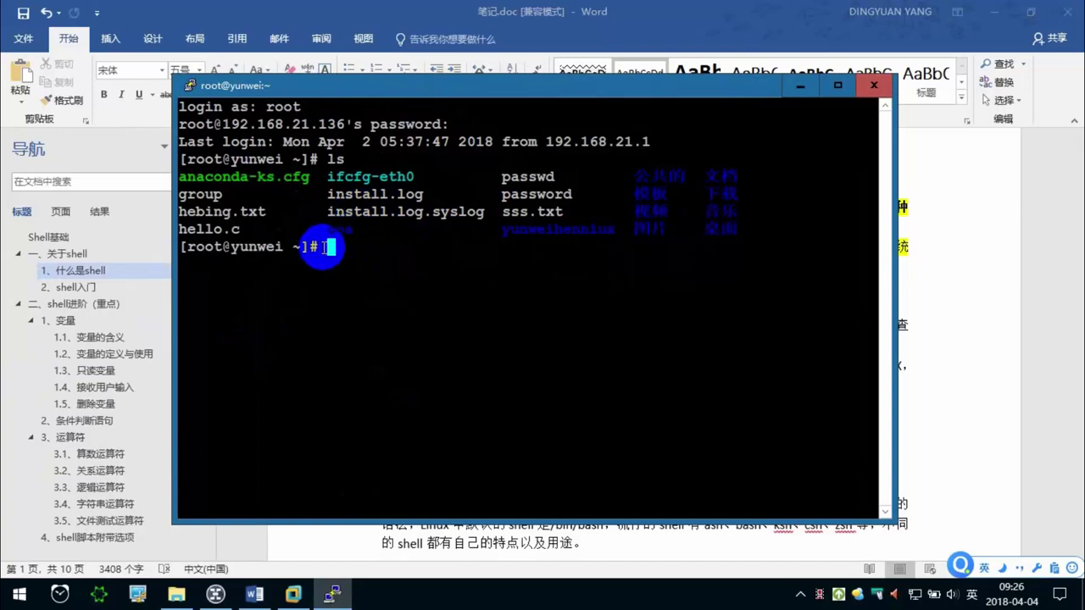
click(930, 236)
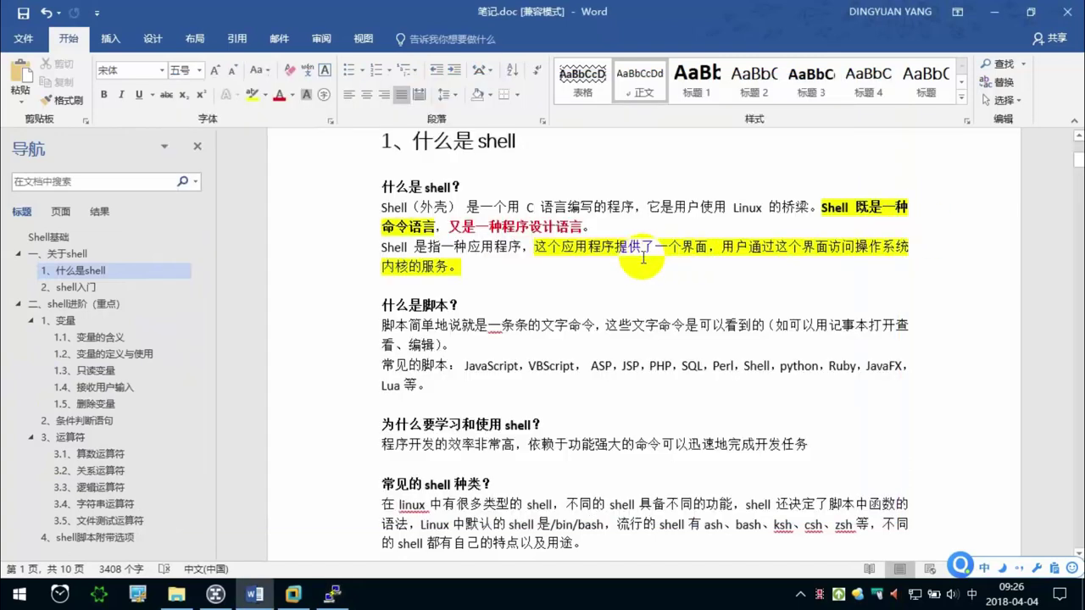
double_click(431, 188)
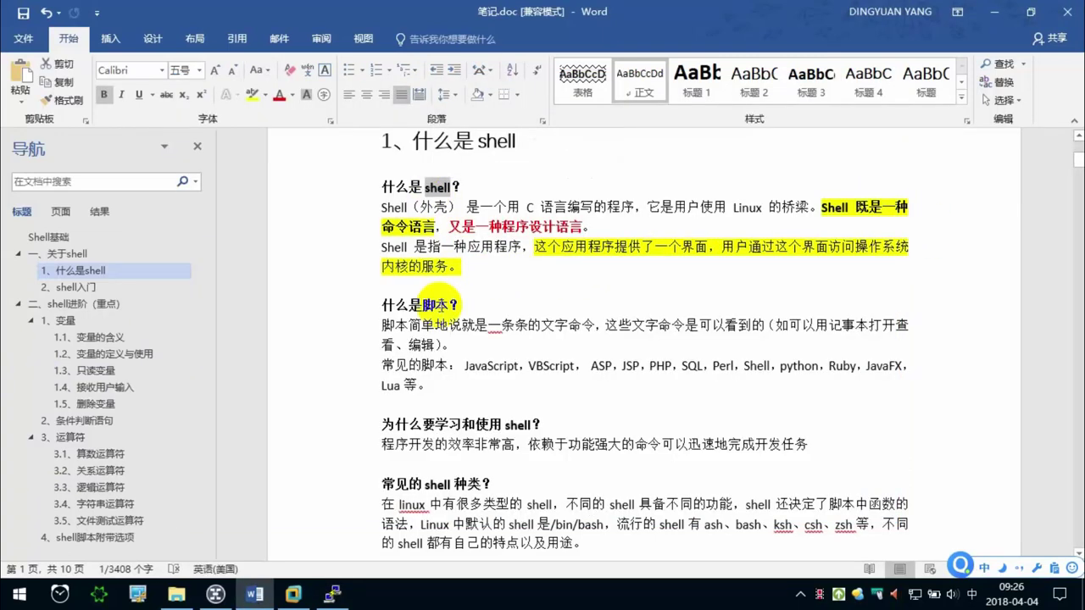
click(384, 306)
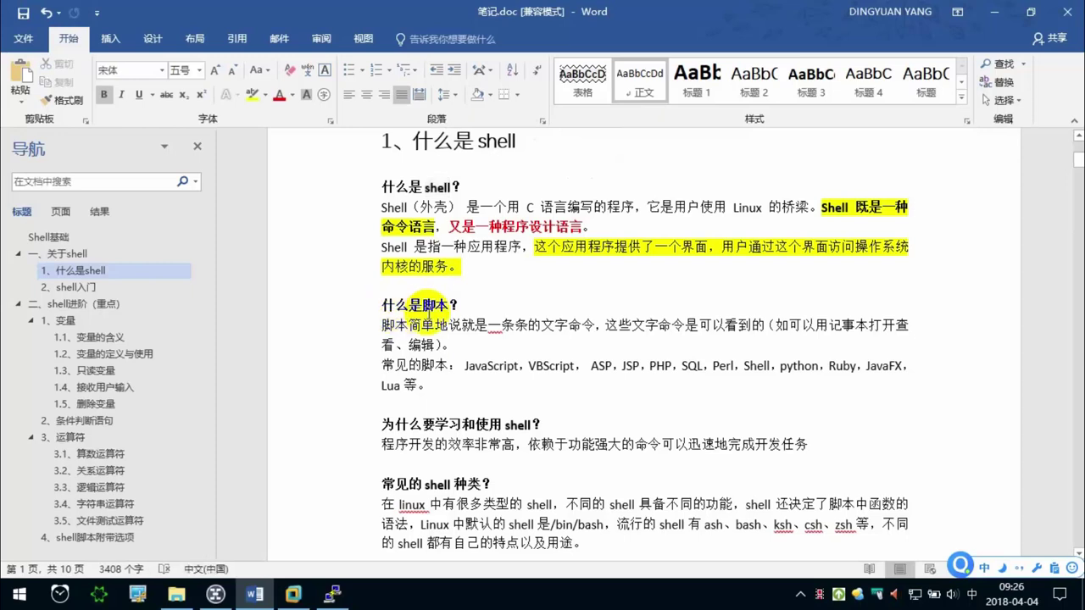
click(484, 303)
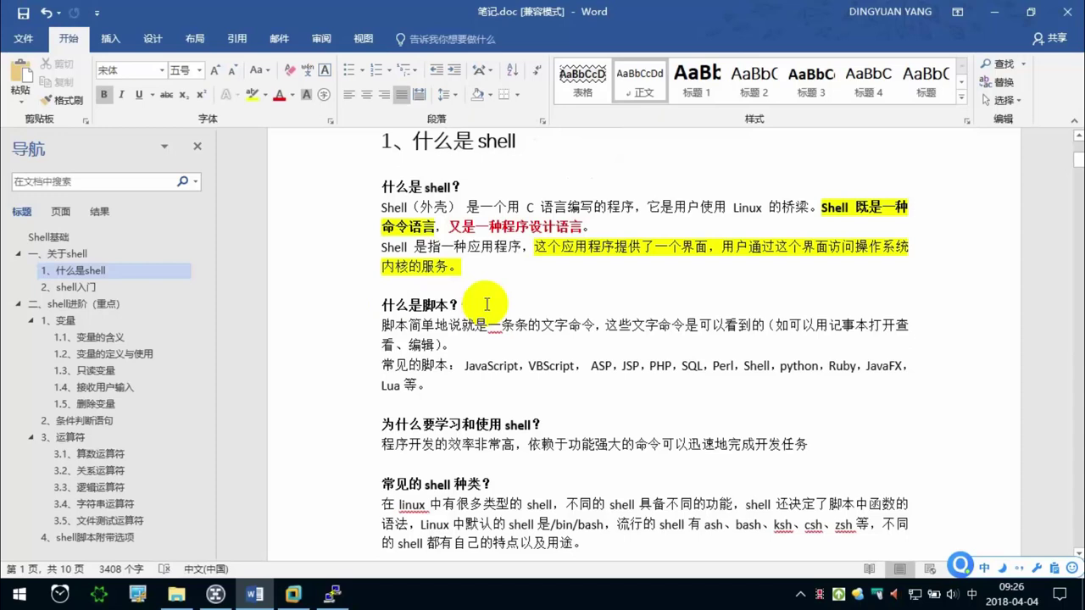
scroll(483, 297, down, 1)
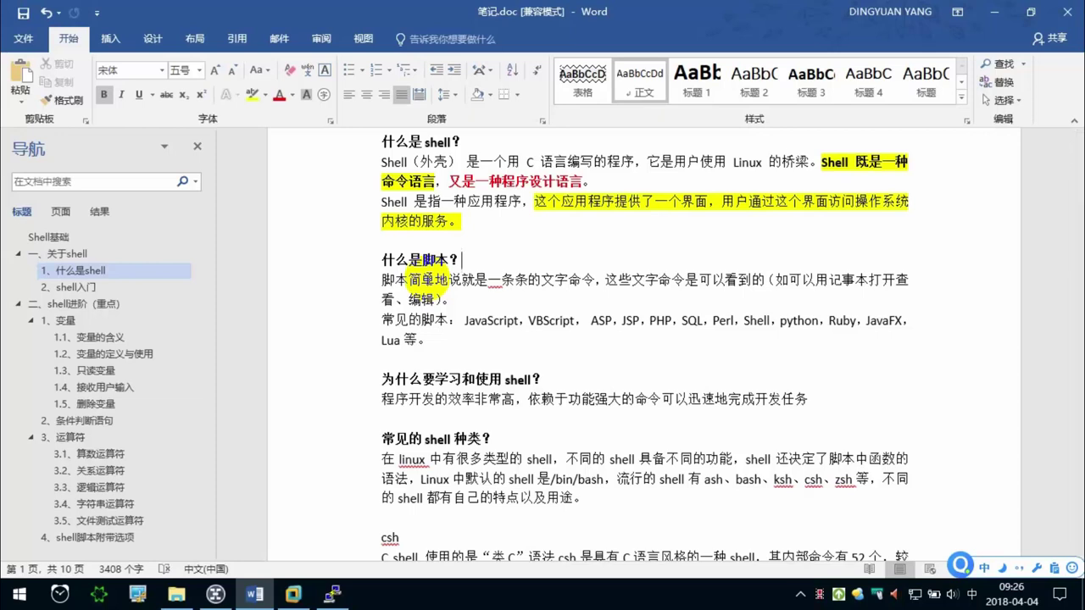
drag(488, 280, 585, 280)
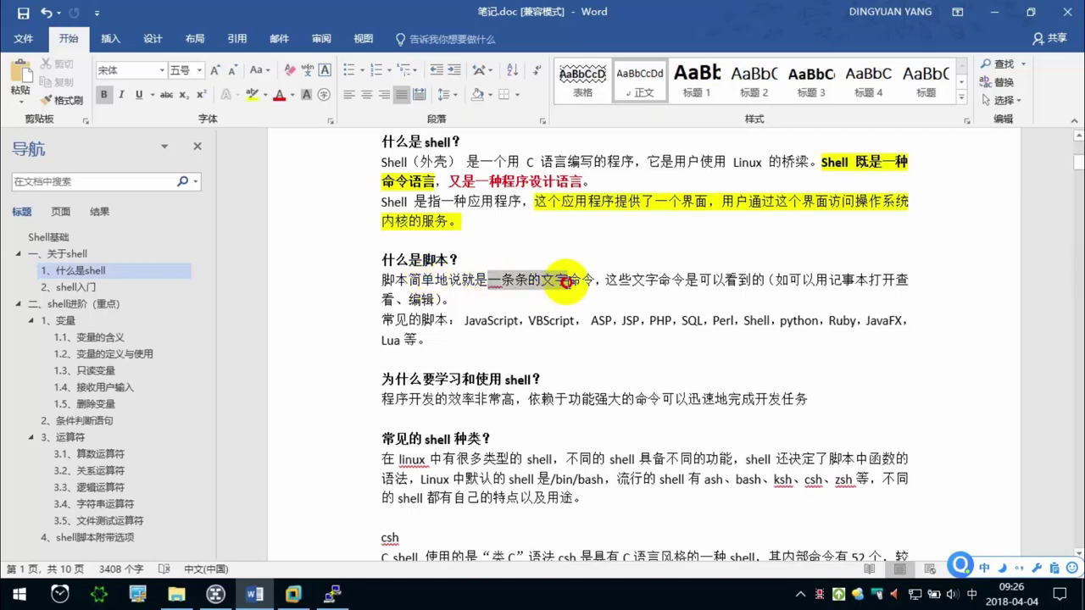
click(604, 280)
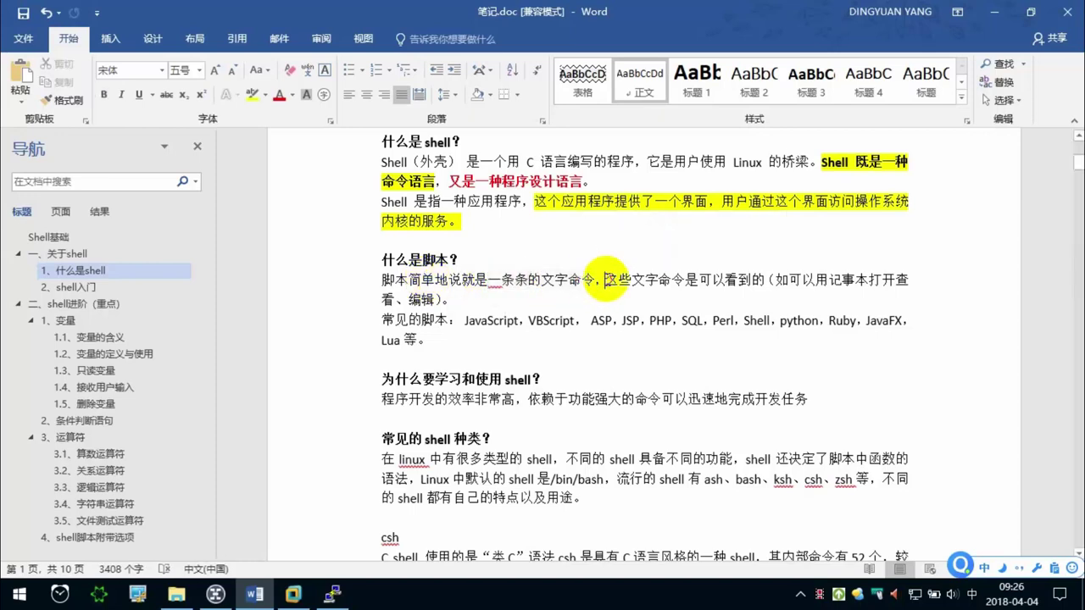
drag(710, 278, 729, 278)
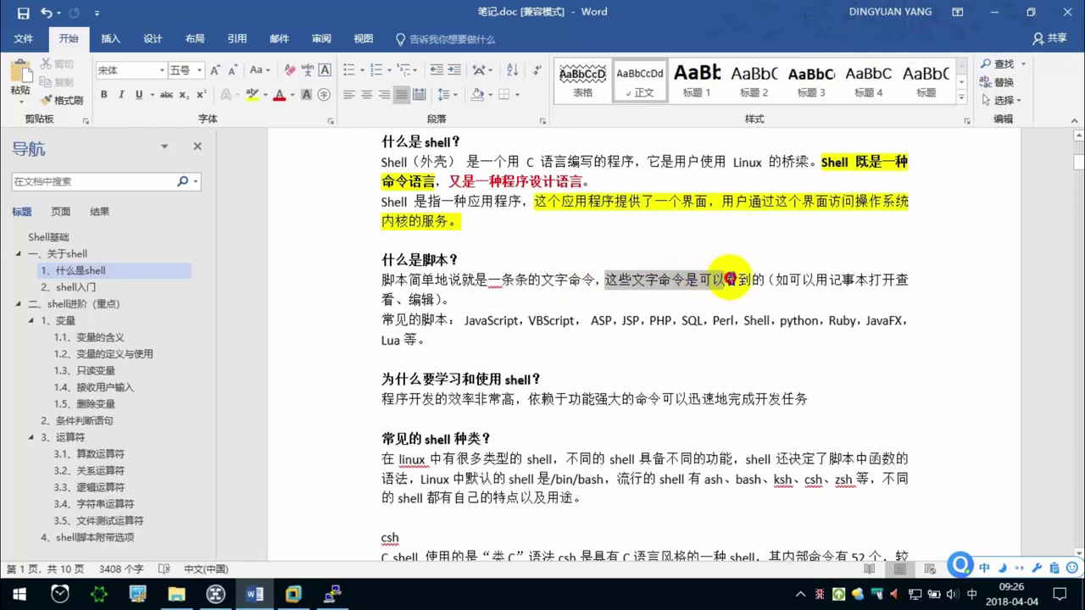
mouse_move(766, 279)
mouse_down()
mouse_move(887, 289)
mouse_move(434, 297)
mouse_up()
click(461, 298)
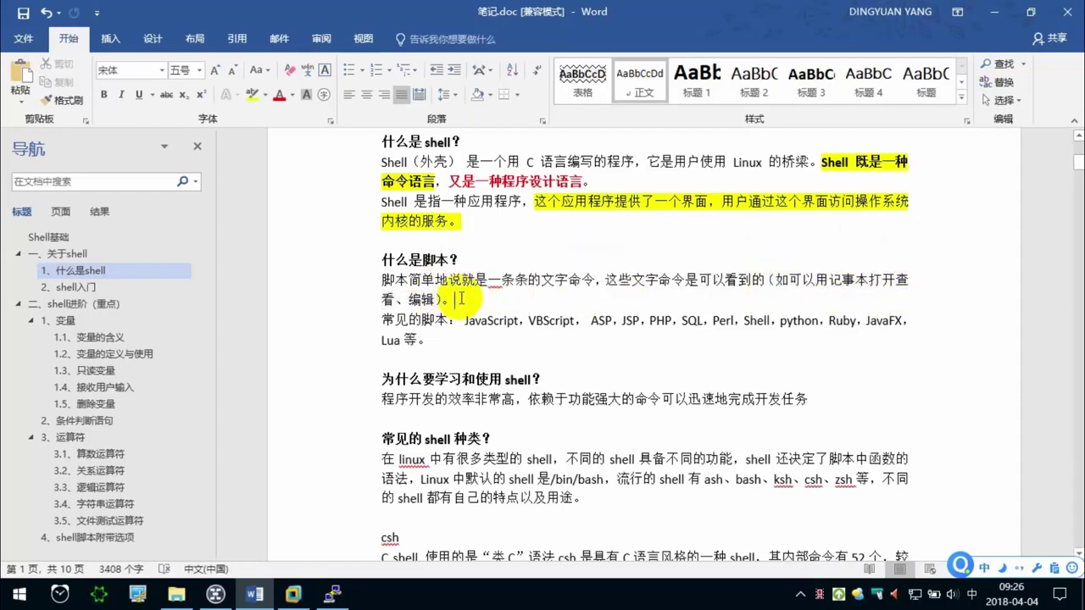
triple_click(464, 295)
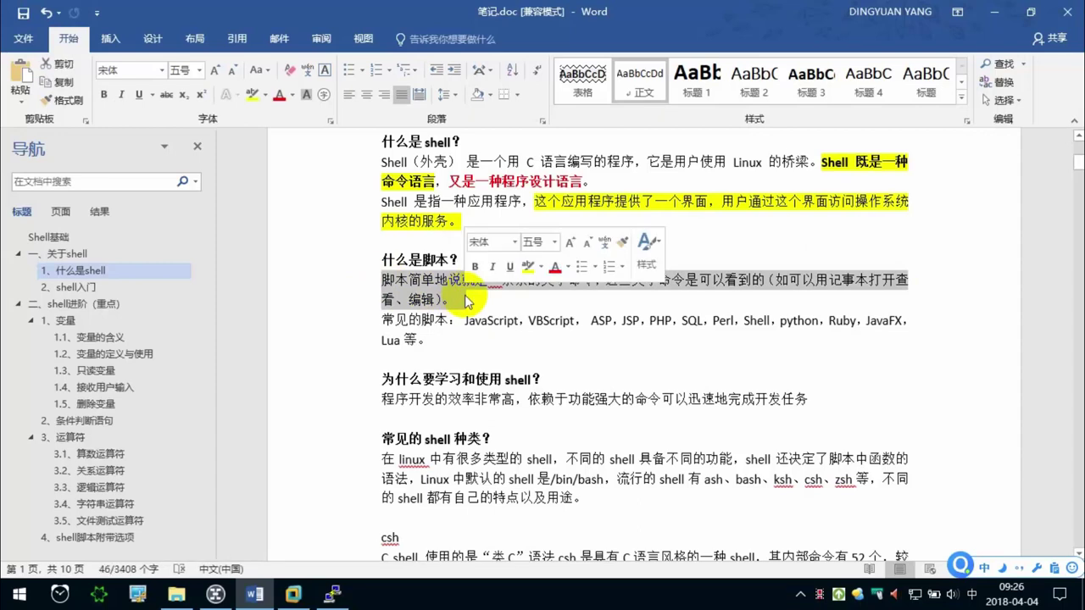
click(490, 301)
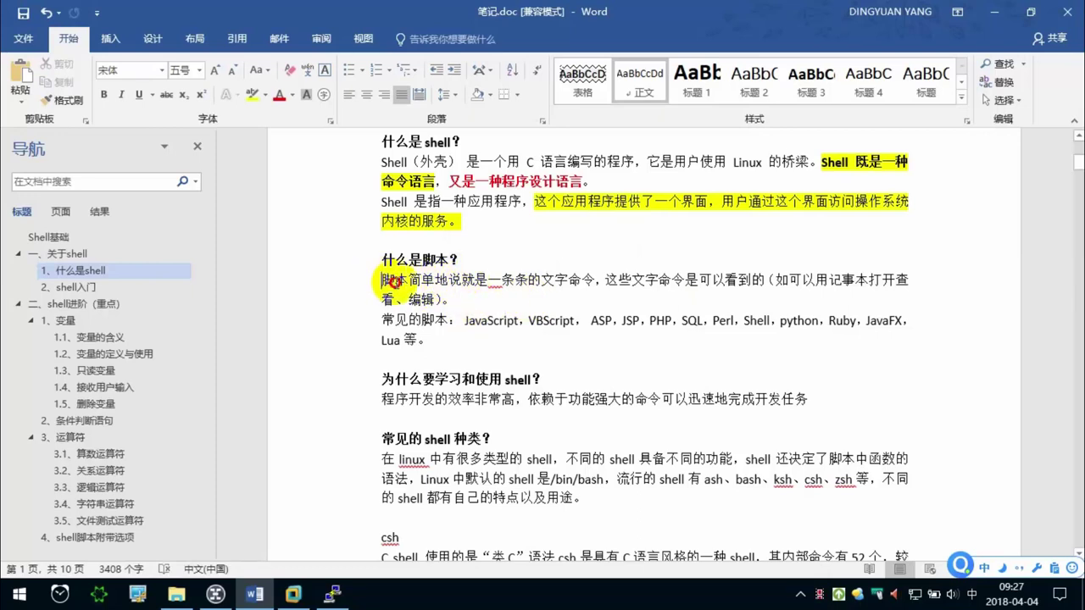
drag(381, 279, 458, 298)
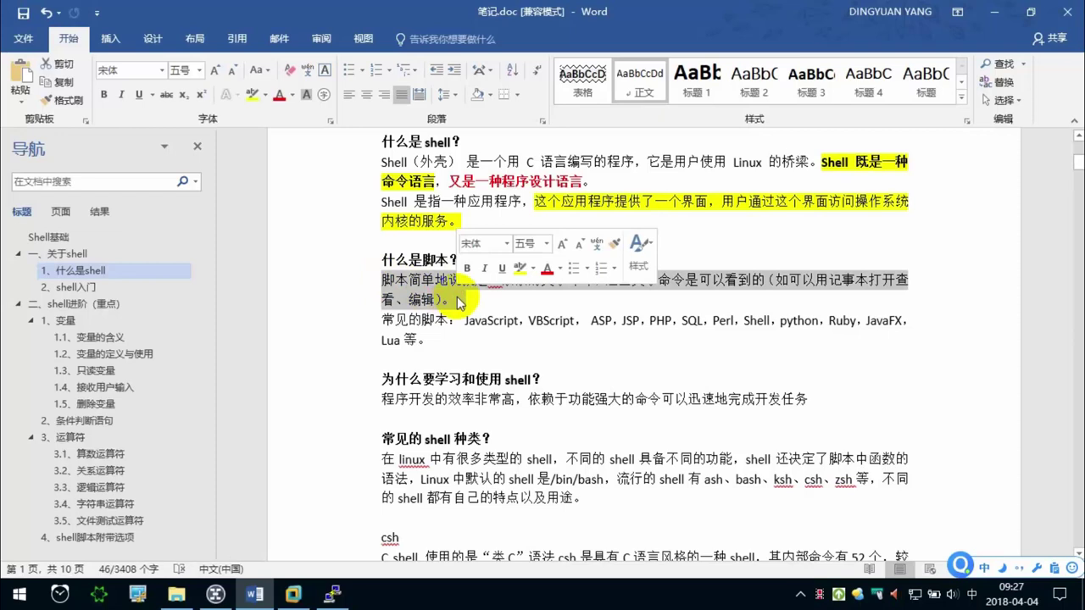
click(465, 301)
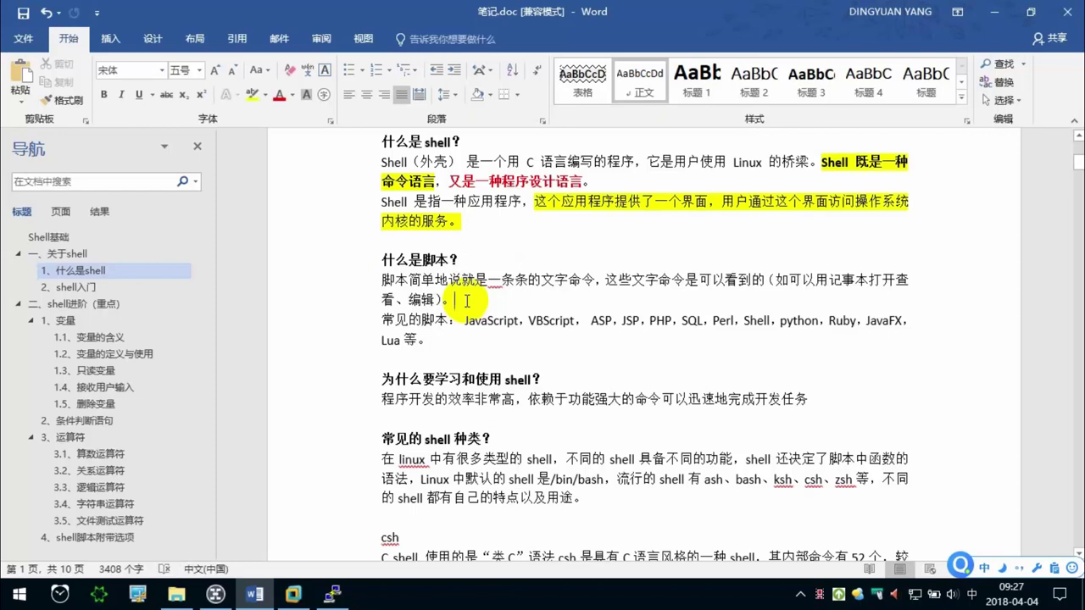
triple_click(465, 301)
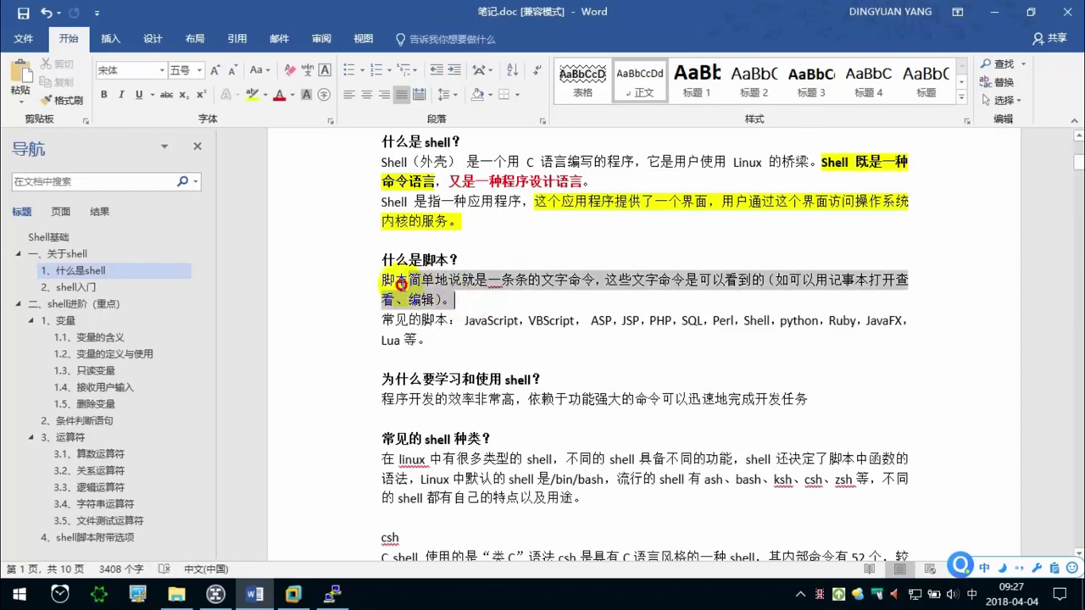
click(452, 300)
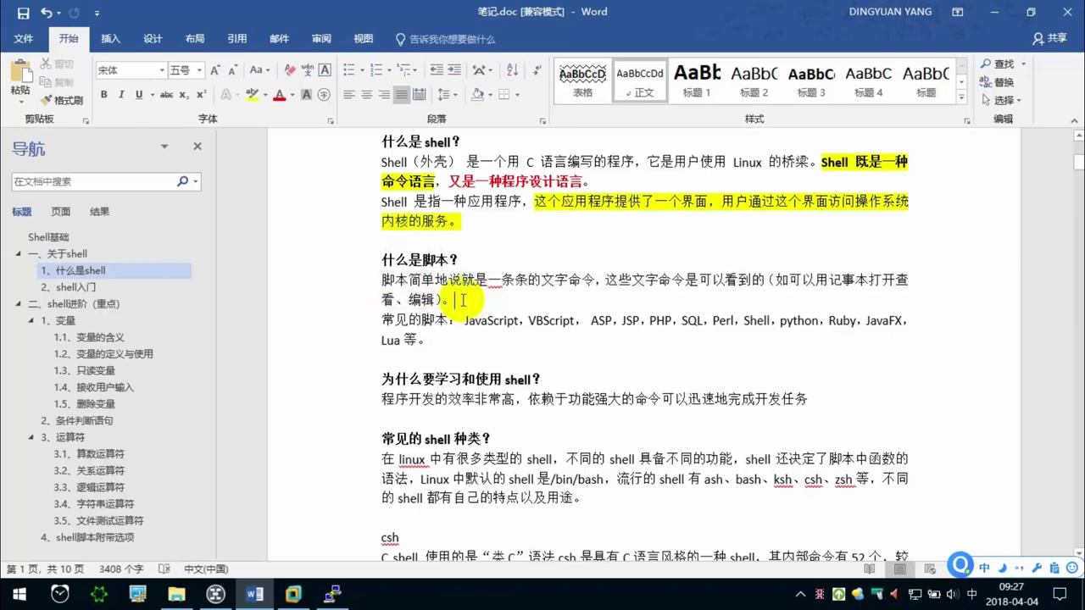
scroll(391, 312, down, 1)
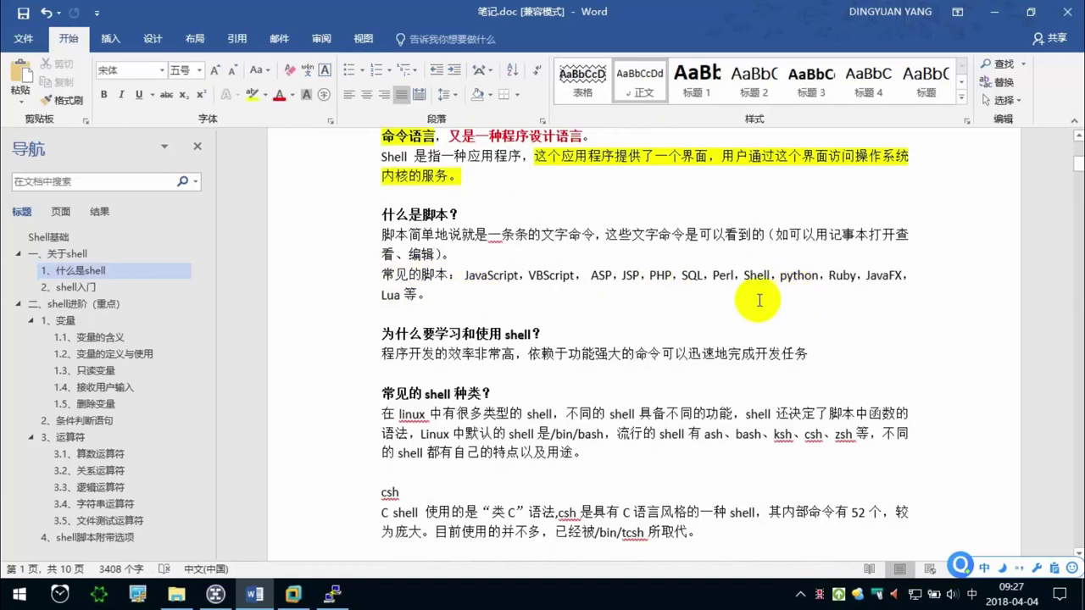
scroll(581, 298, down, 1)
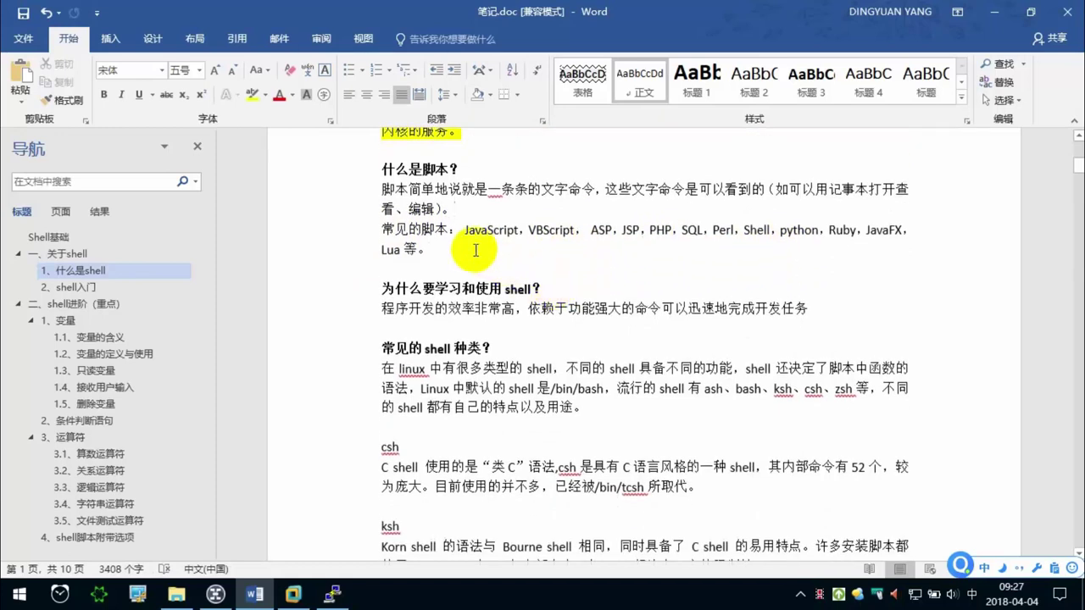
click(476, 250)
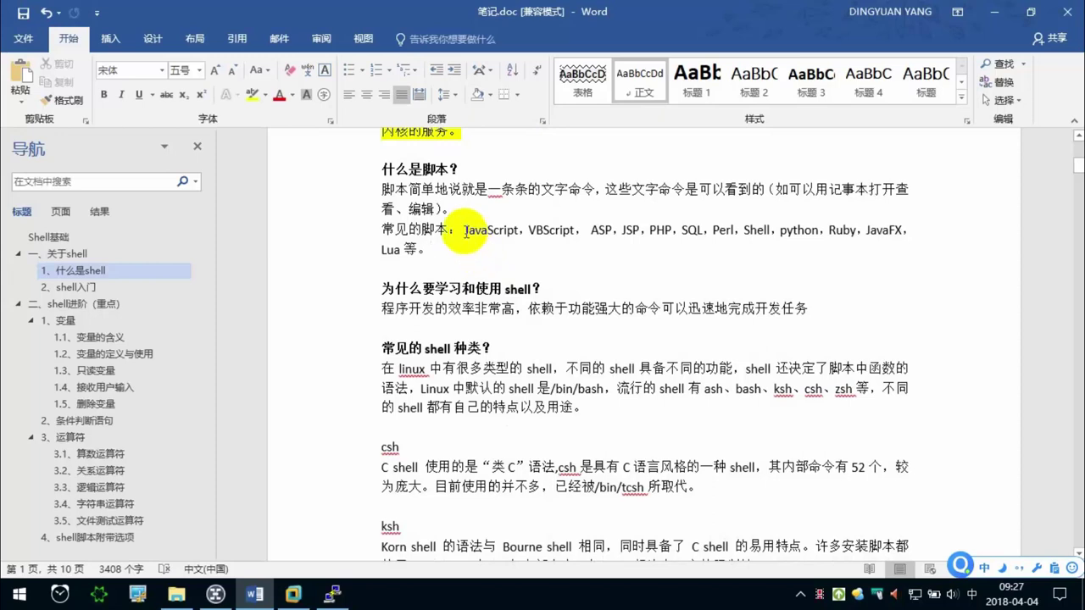
Add （JS） after JavaScript in the common-scripts list and select it to check.
click(518, 233)
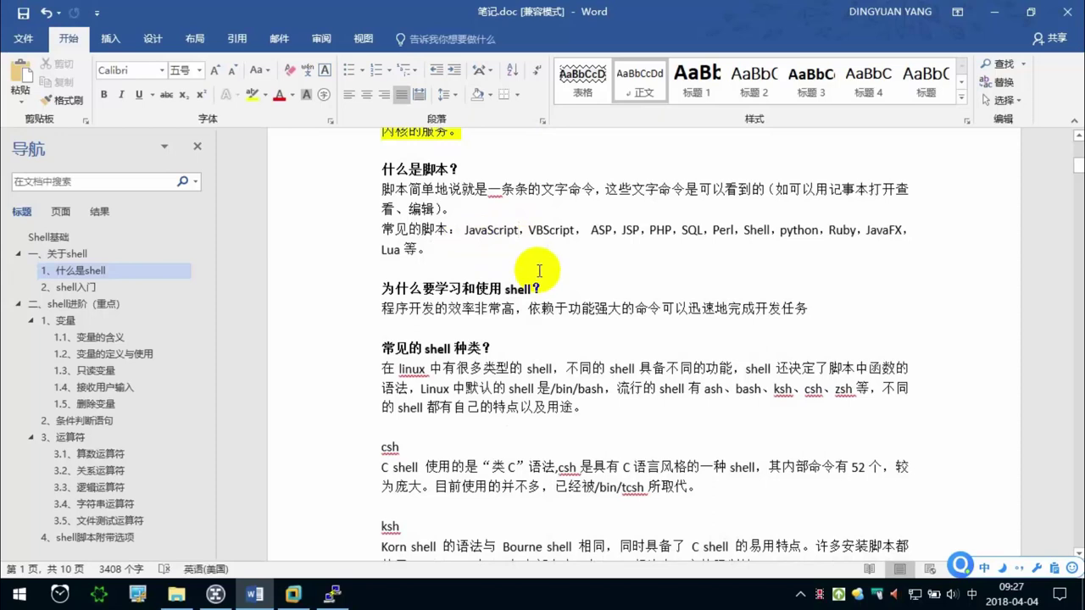
text(（）)
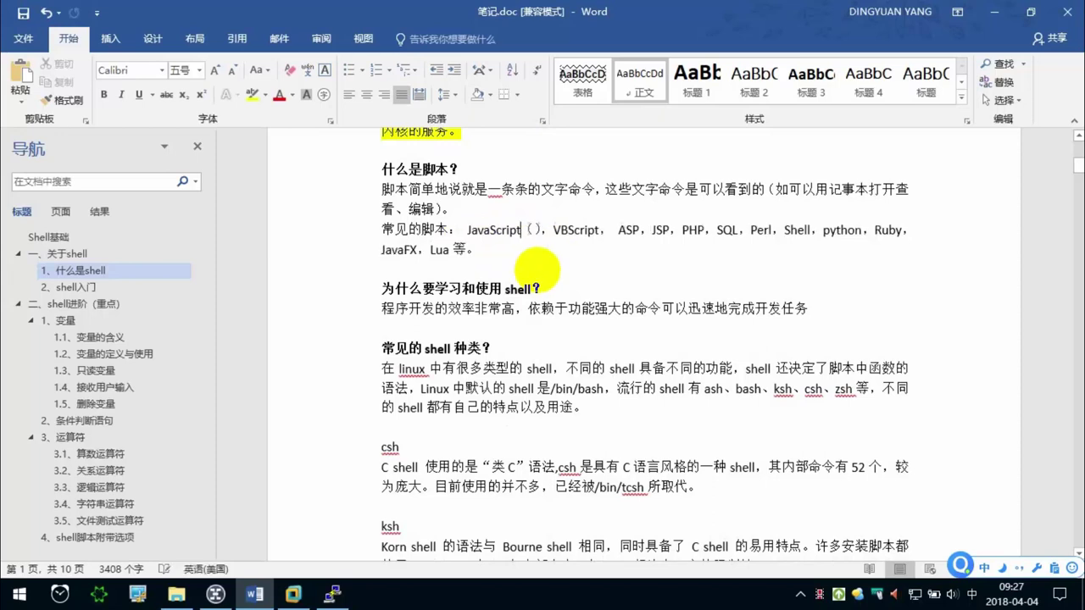
key(Caps_Lock)
text(JS)
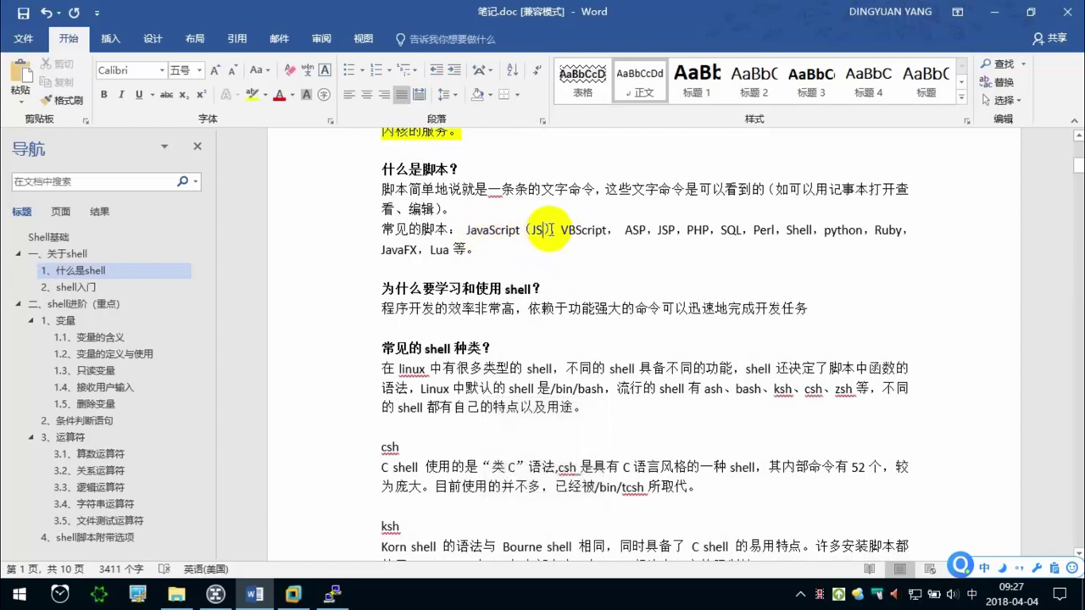
drag(547, 230, 466, 229)
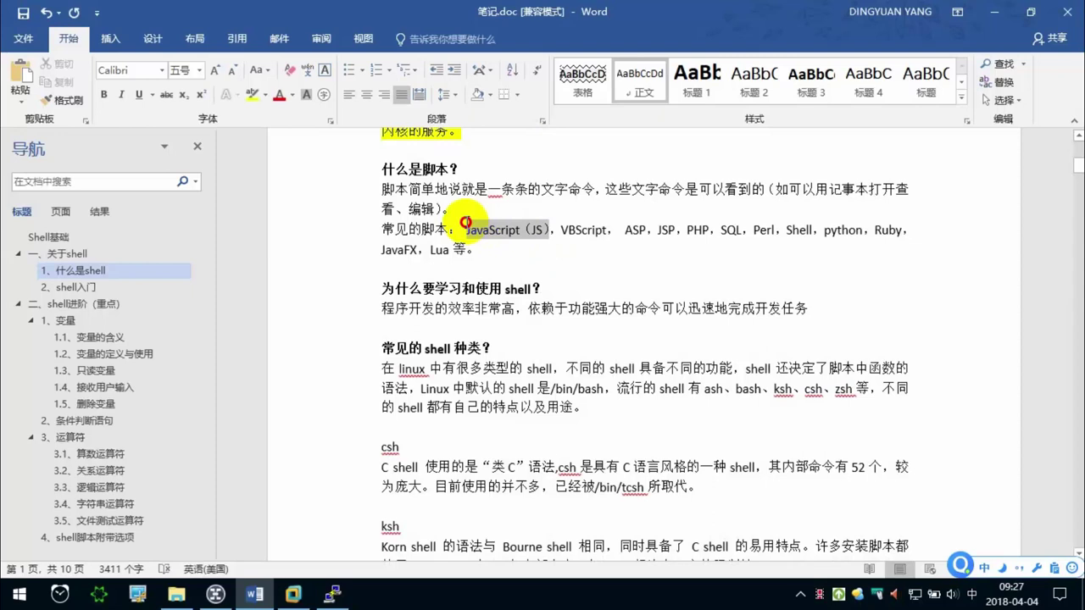
click(487, 251)
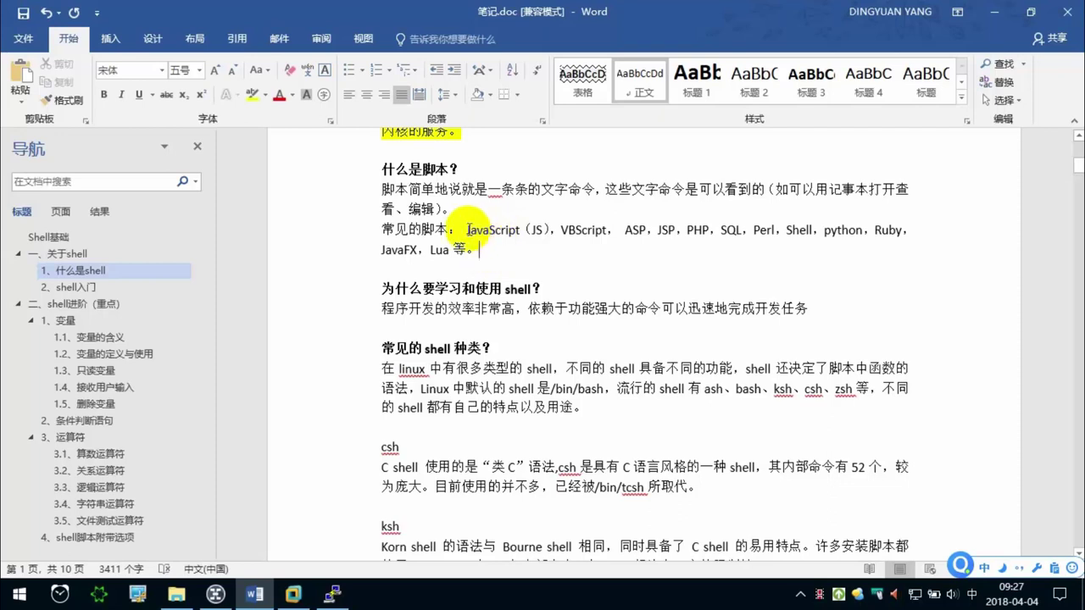
drag(466, 229, 547, 229)
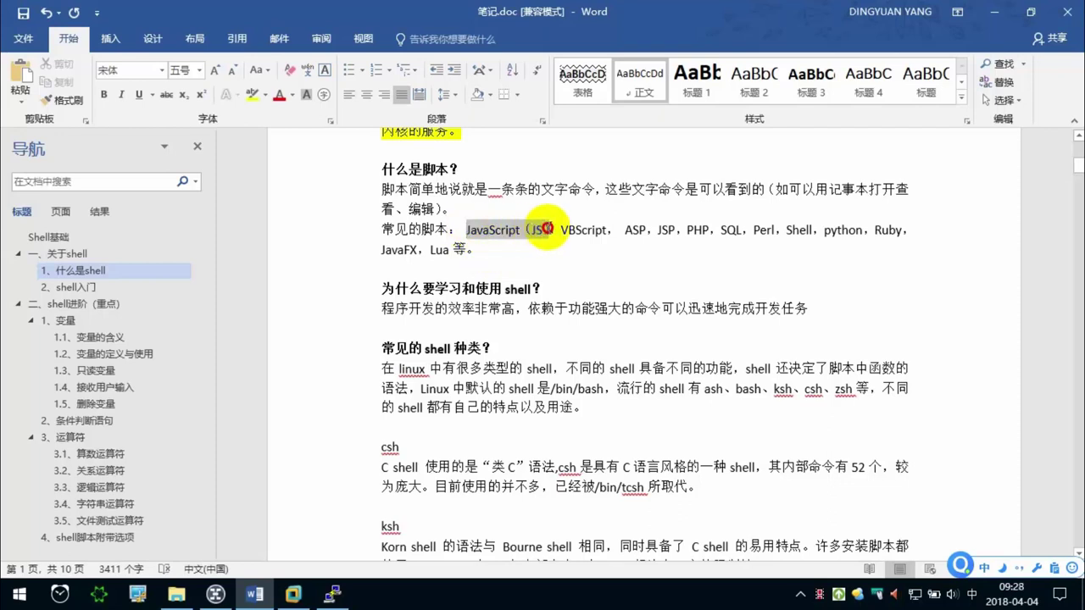
Launch Chrome and go to aliyun.com via the shortcut on a new tab.
click(19, 594)
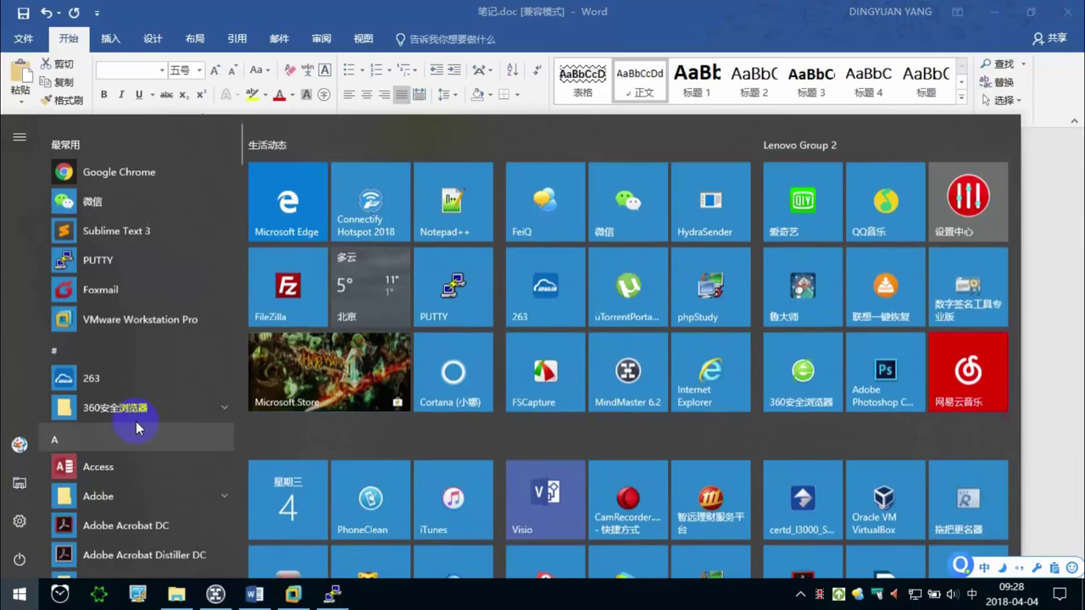
click(127, 163)
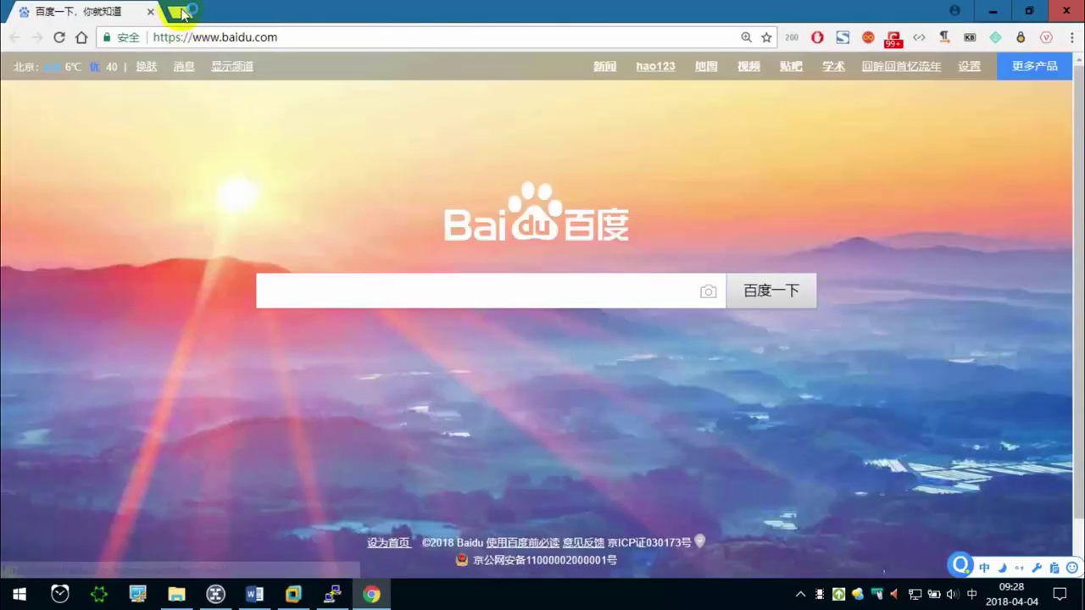
click(180, 12)
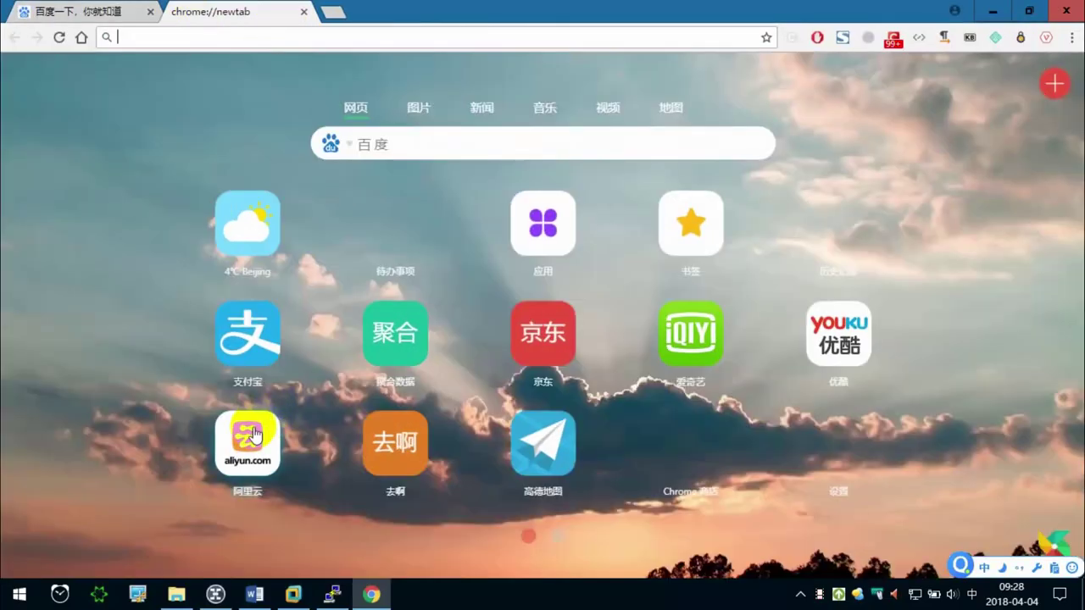
click(247, 443)
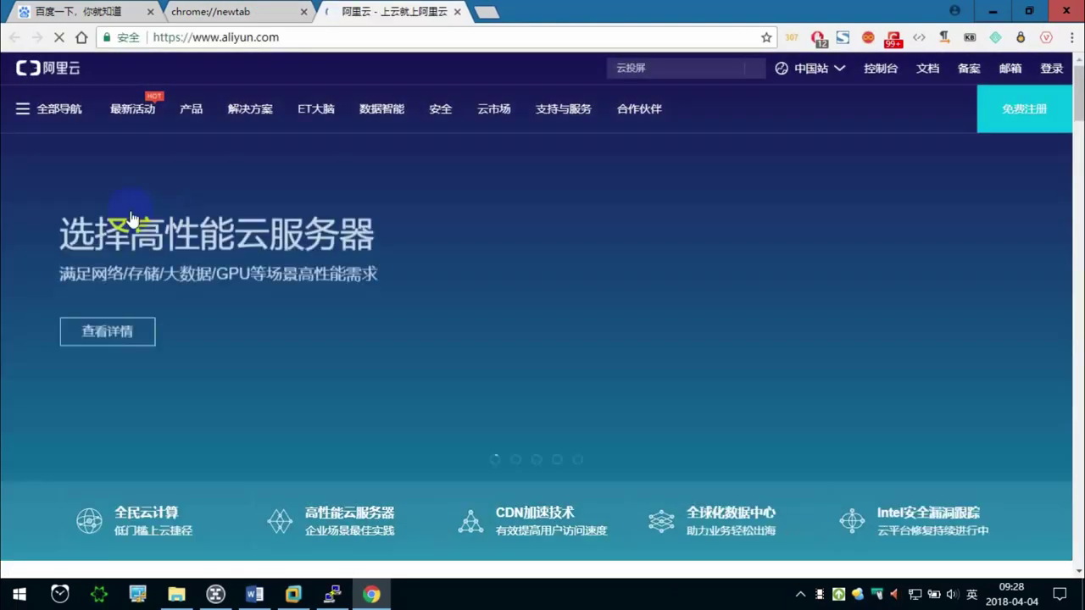
Open the aliyun.com page source with 查看网页源代码.
right_click(144, 183)
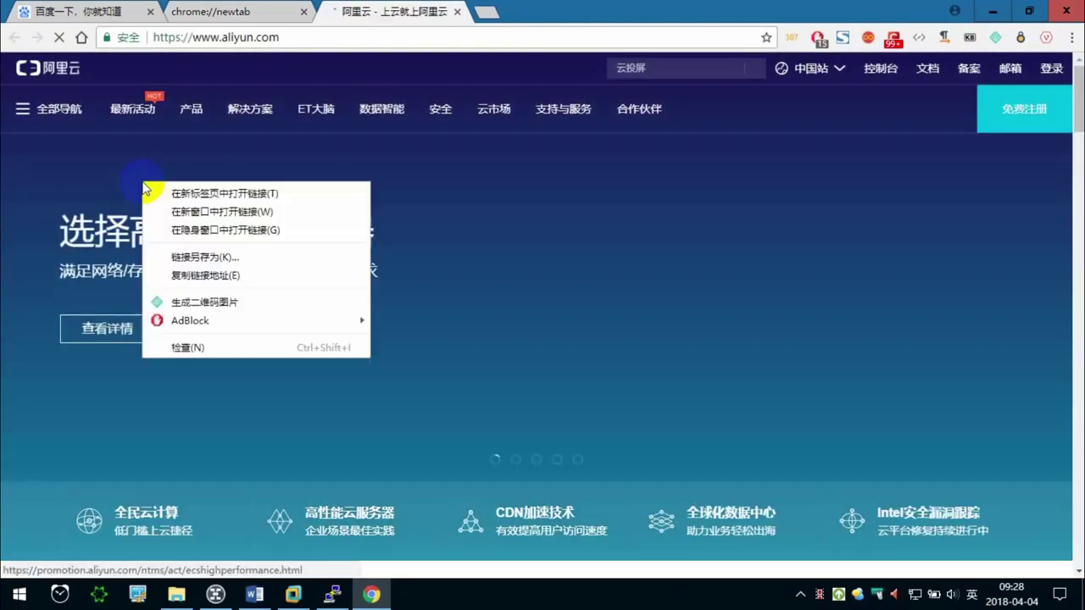
click(718, 102)
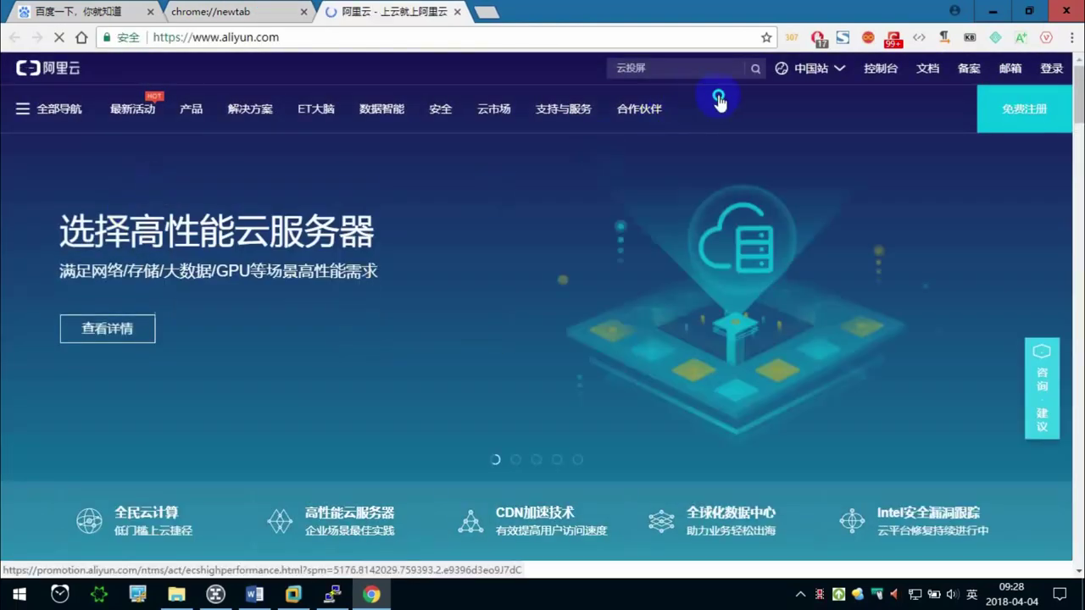
right_click(718, 102)
click(805, 335)
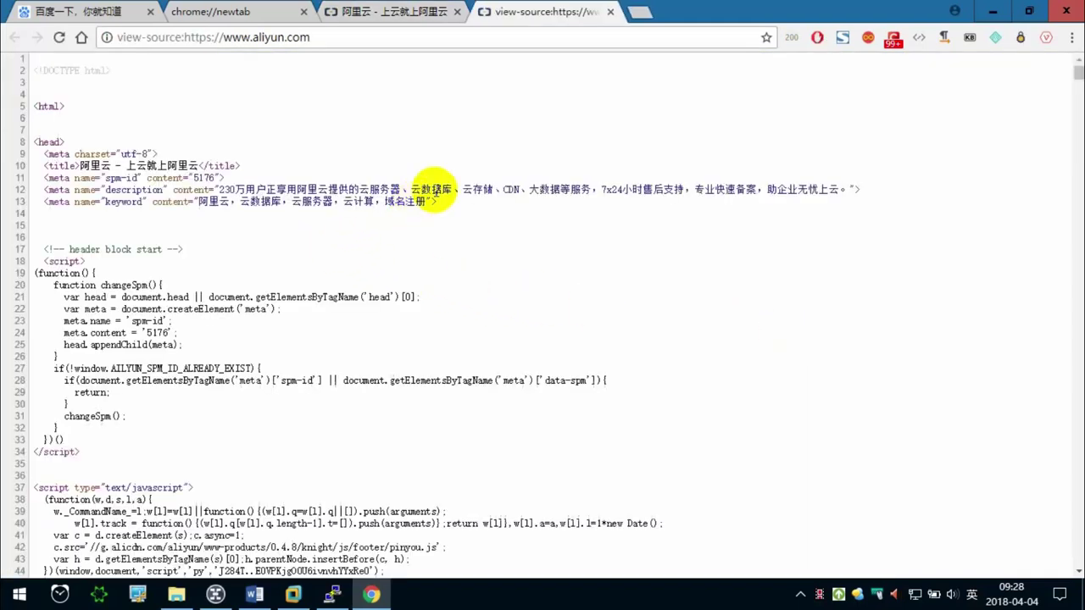
Inspect the script blocks in the page source, selecting lines 38–44 and the word script.
scroll(246, 254, down, 2)
mouse_move(49, 182)
mouse_down()
mouse_move(85, 181)
mouse_move(99, 362)
mouse_up()
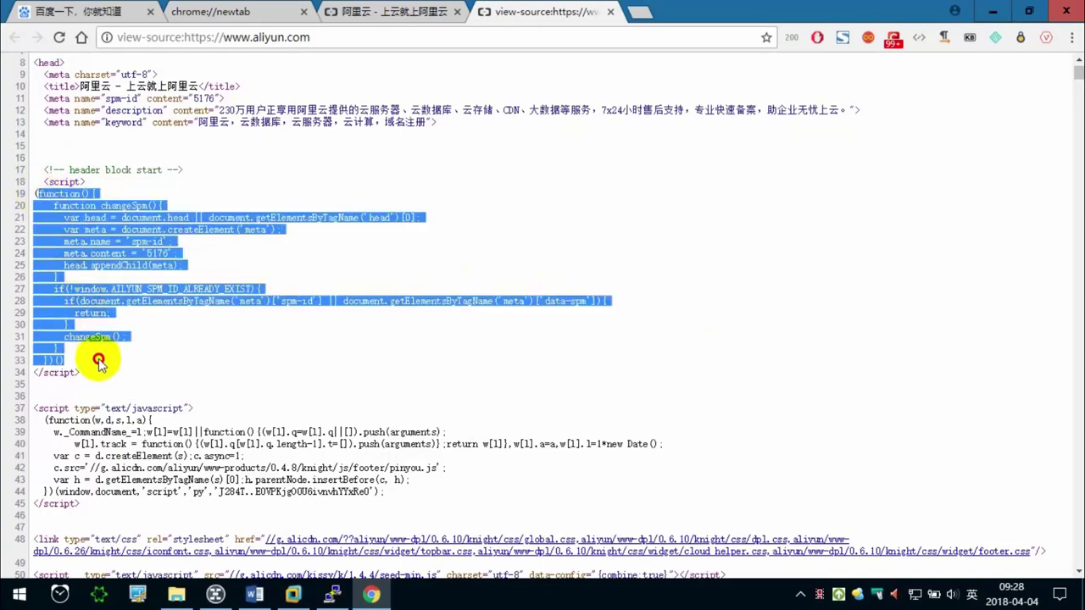
click(98, 362)
scroll(242, 358, down, 2)
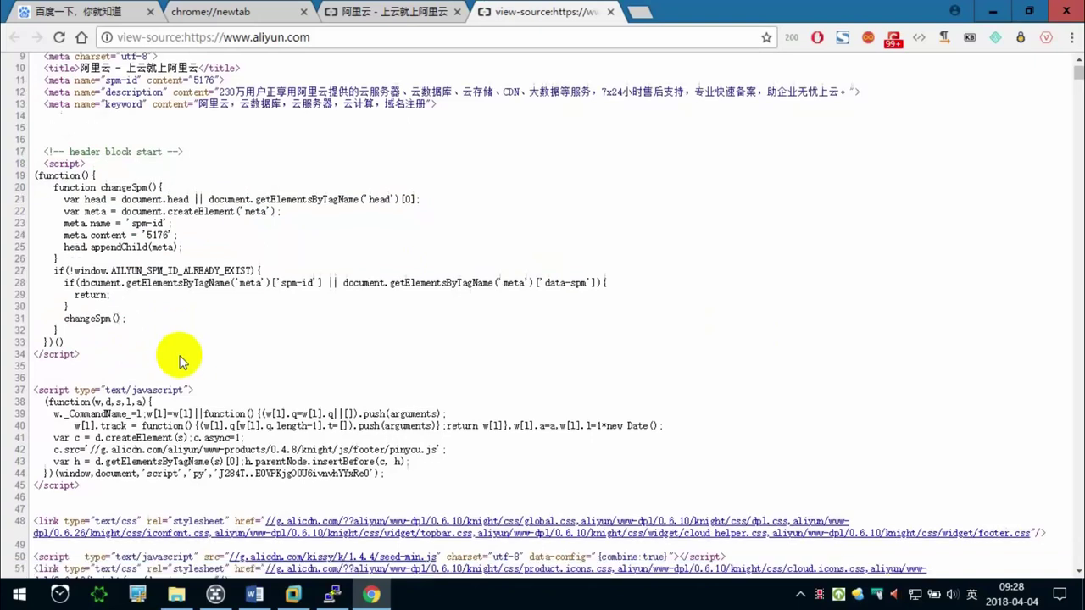
drag(49, 273, 185, 293)
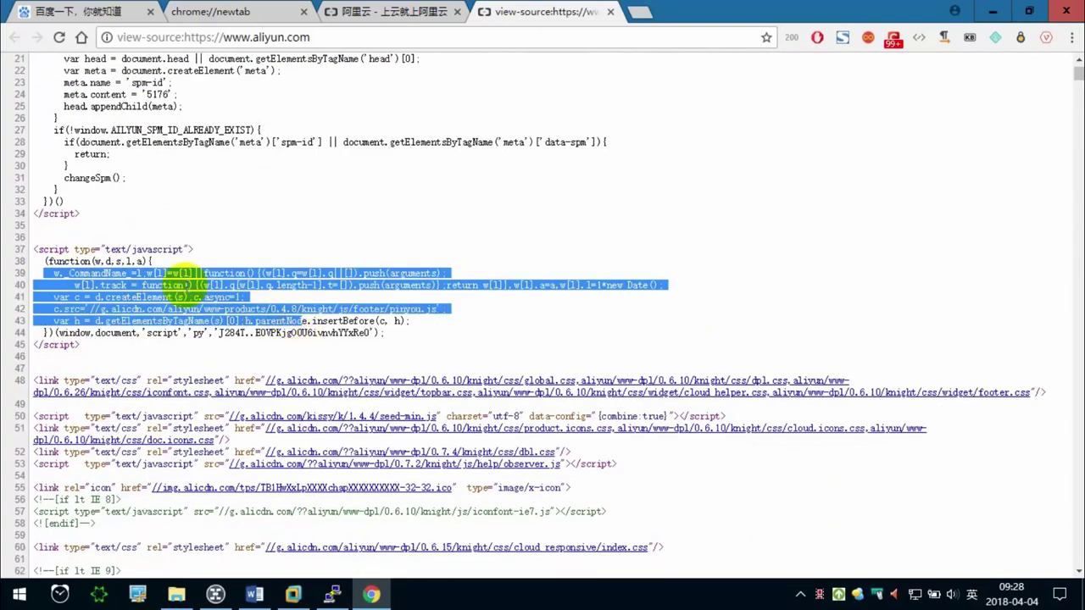
click(151, 250)
double_click(150, 249)
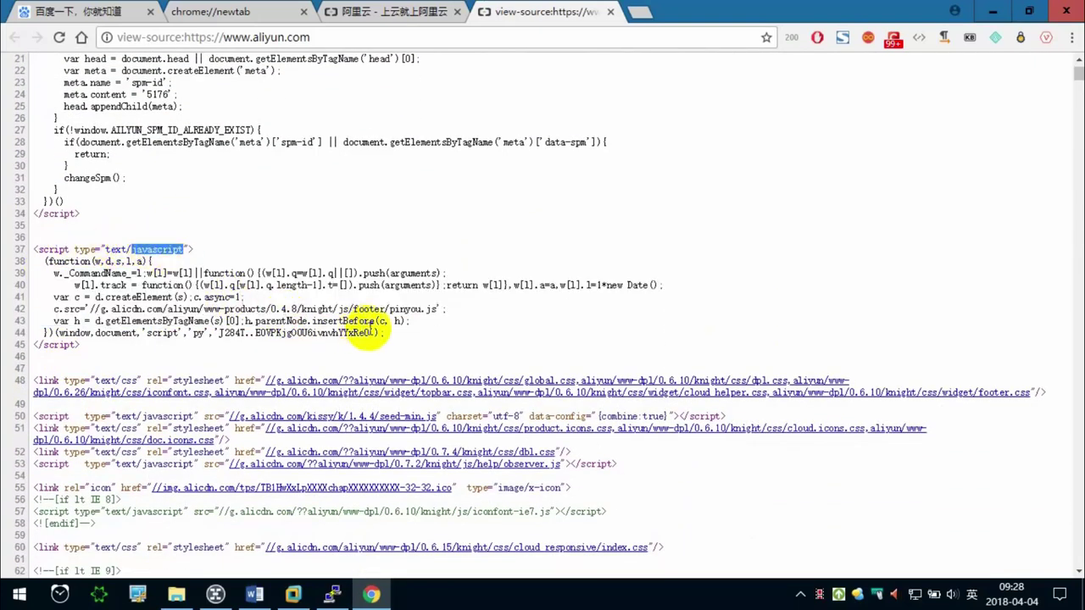
drag(385, 333, 15, 265)
scroll(163, 321, down, 2)
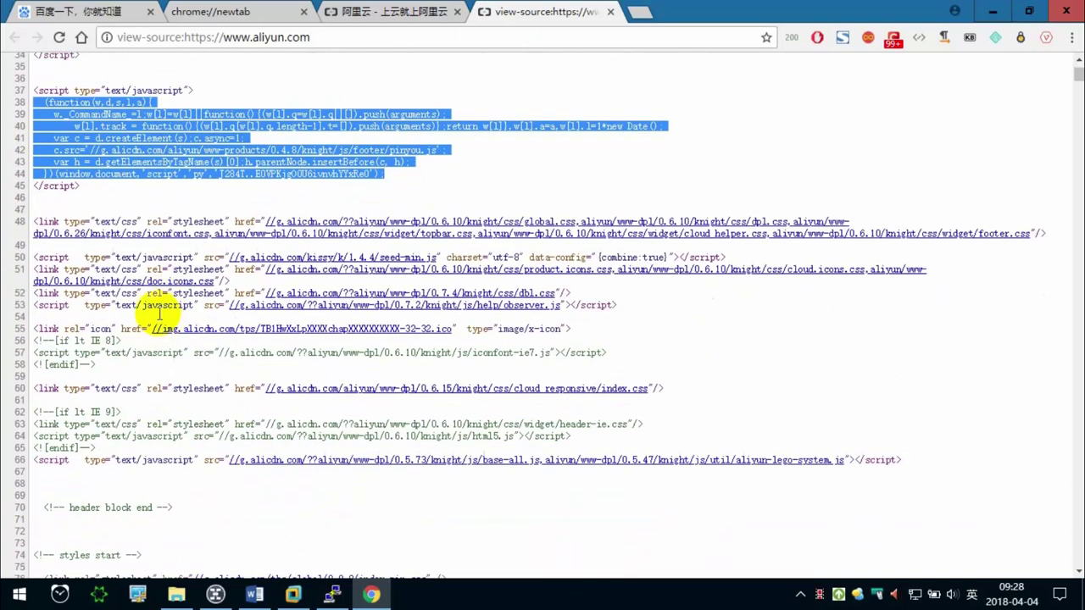
click(100, 120)
double_click(51, 91)
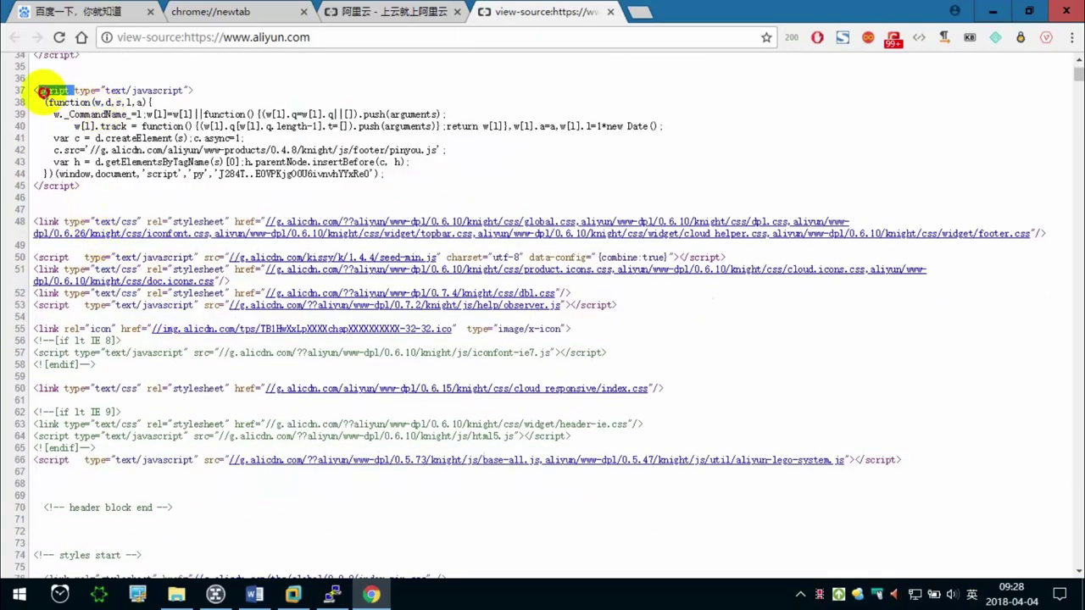
Search the source for 'scrip', open the observer.js link, and close the page-source tab.
key(ctrl+f)
key(BackSpace)
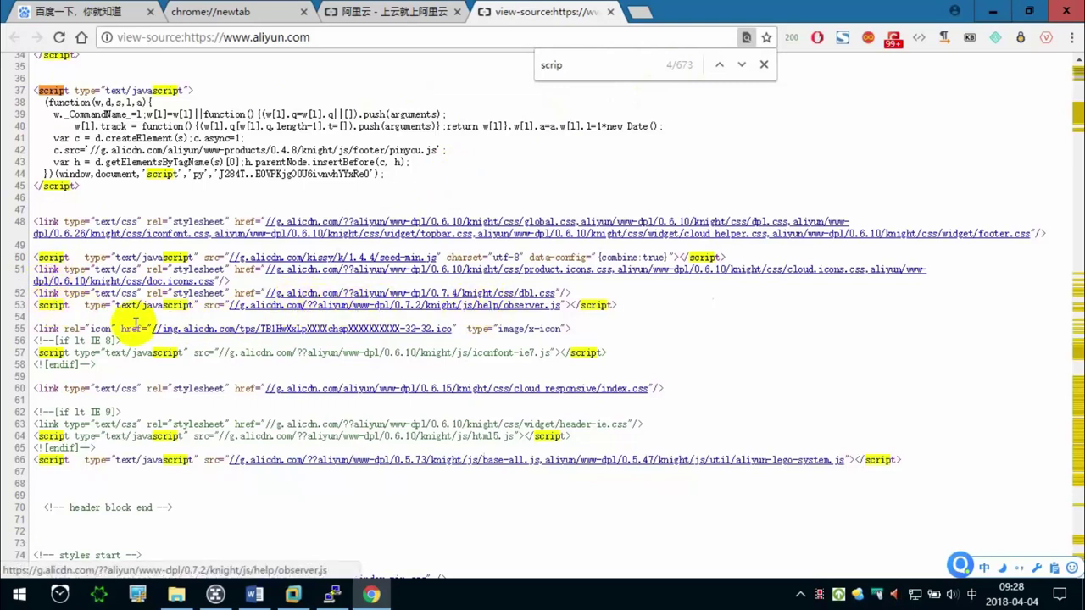
click(285, 311)
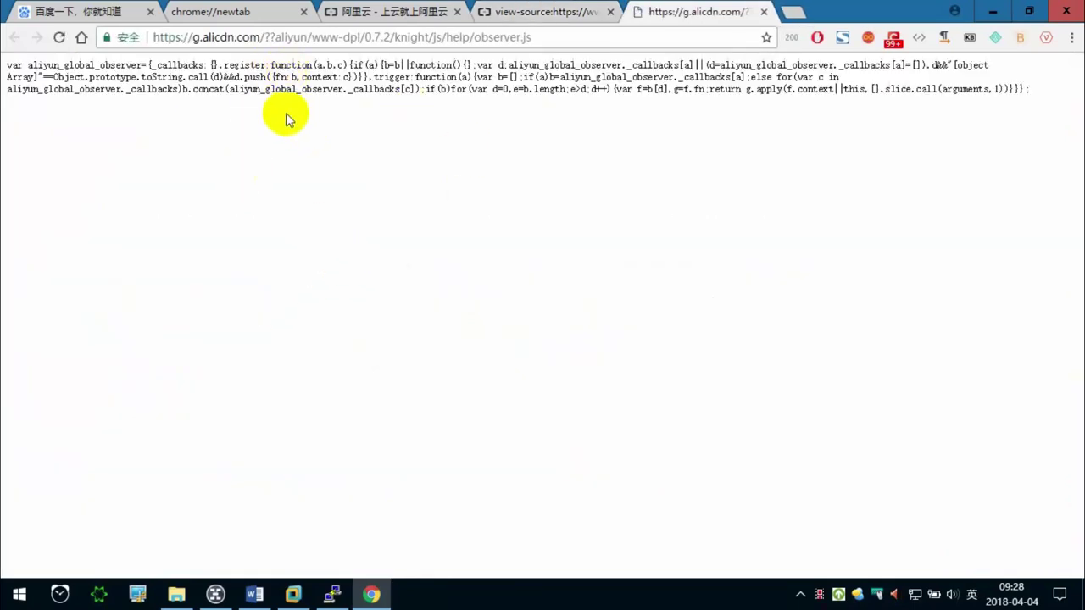
click(609, 17)
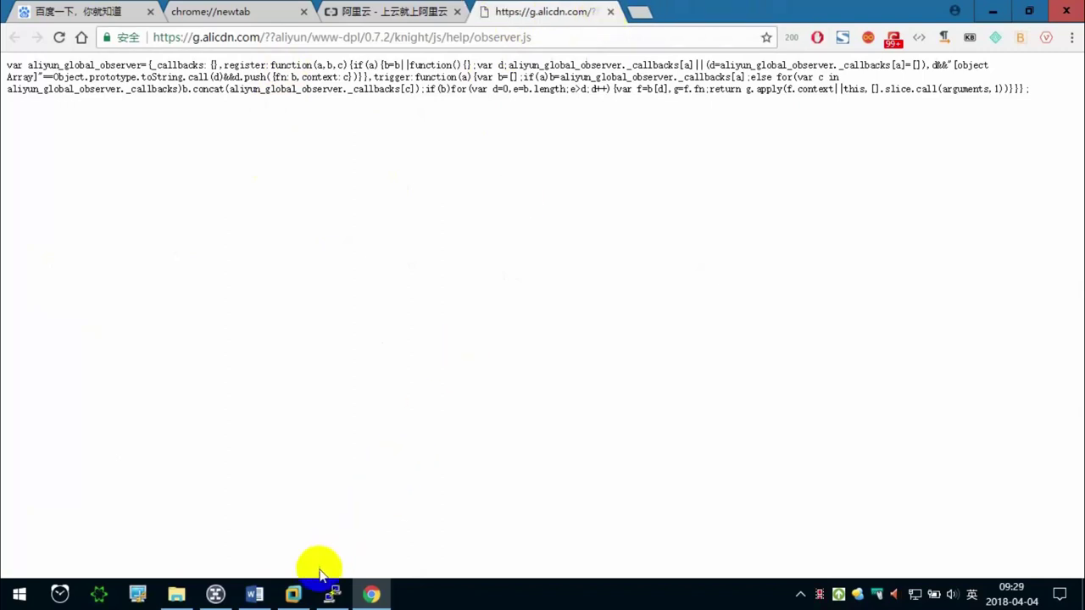
click(267, 598)
Make ASP, JSP, PHP bold and red, then save the notes with Ctrl+S.
click(590, 229)
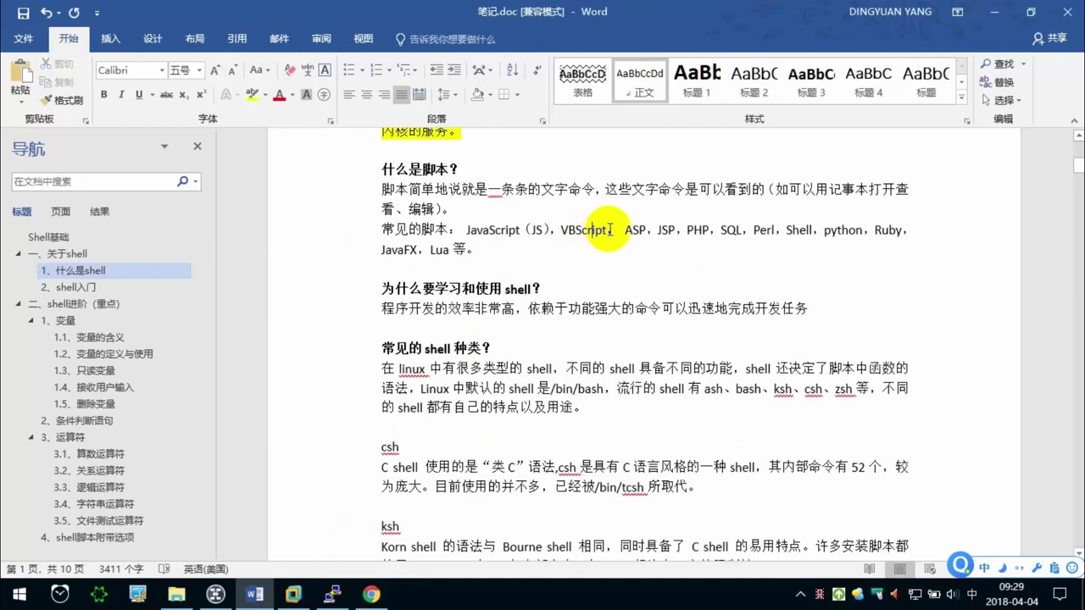
click(607, 229)
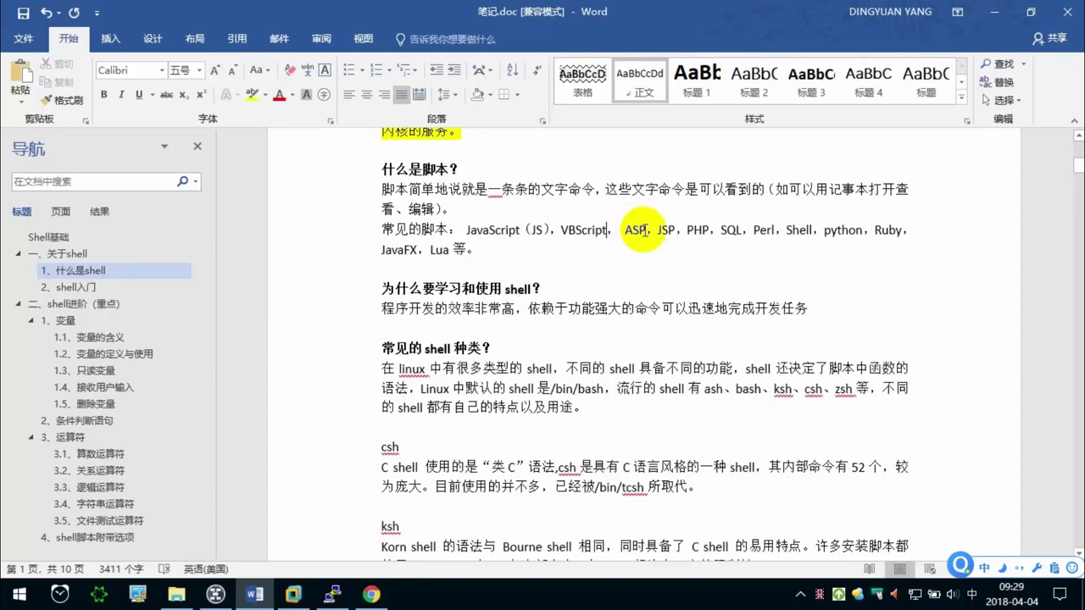
drag(709, 230, 618, 230)
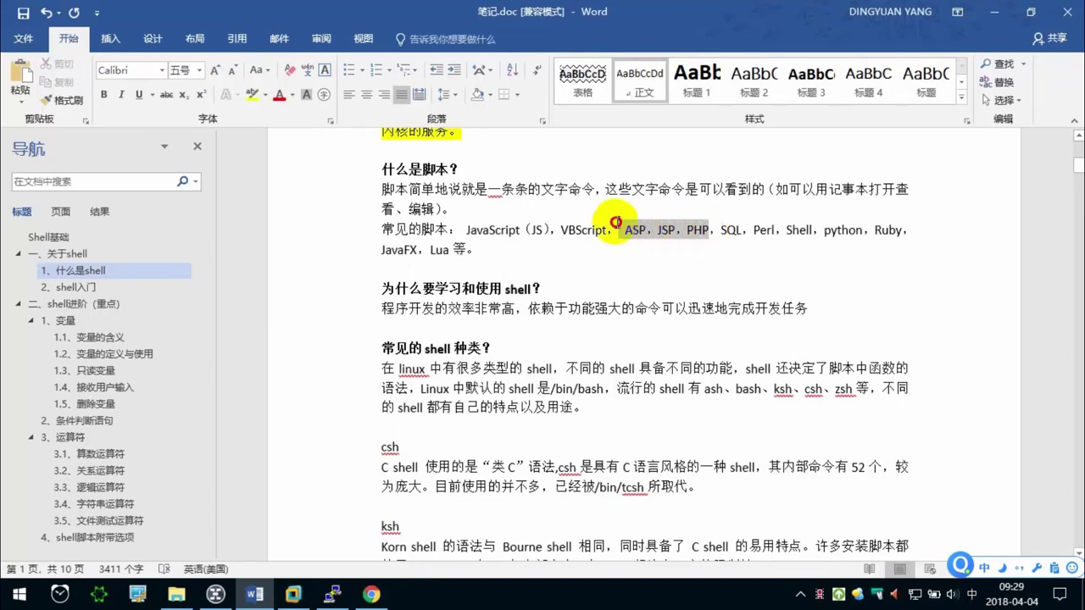
click(104, 94)
click(279, 94)
click(549, 230)
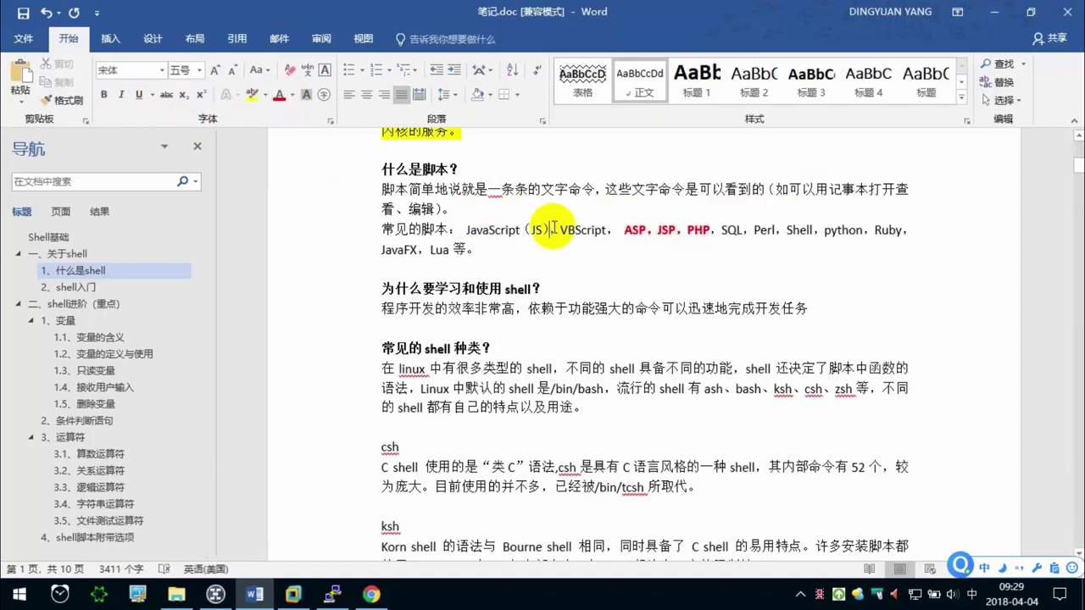
key(ctrl+s)
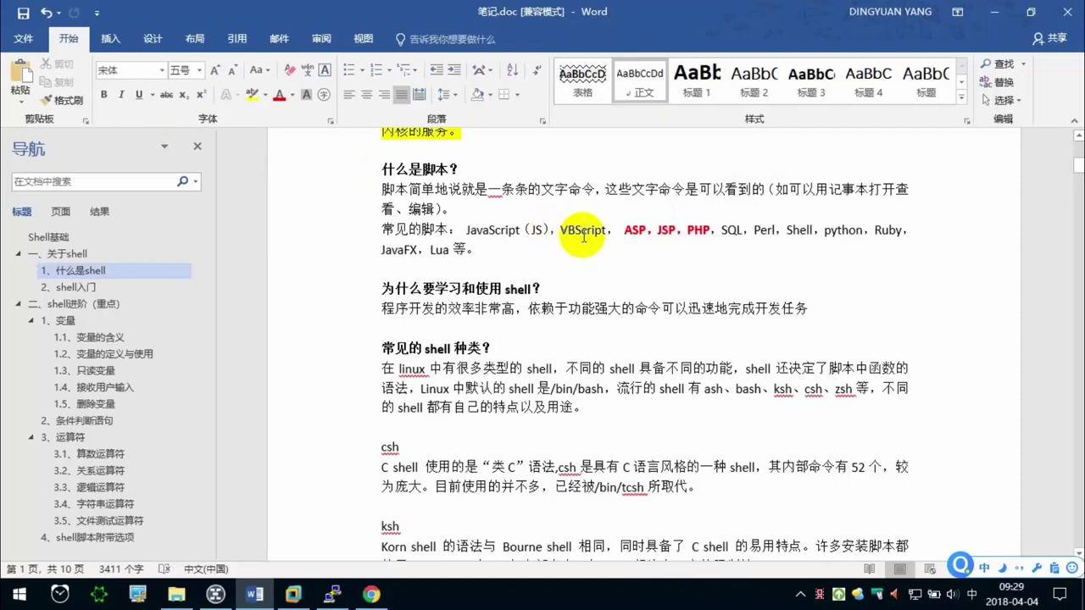
double_click(629, 227)
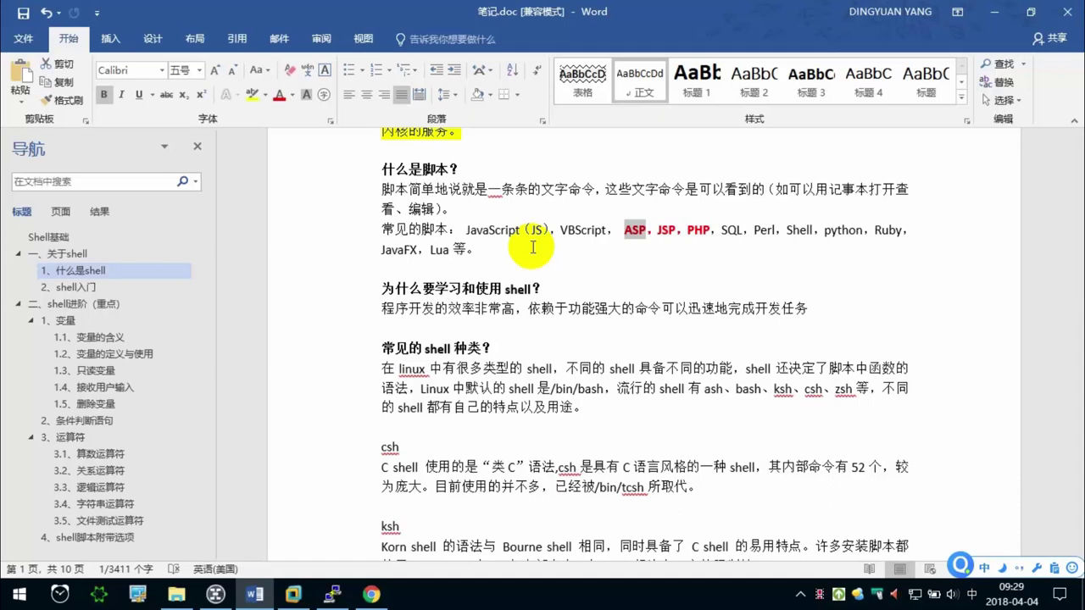
Highlight JSP，PHP in yellow and label PHP with （后端）.
click(659, 229)
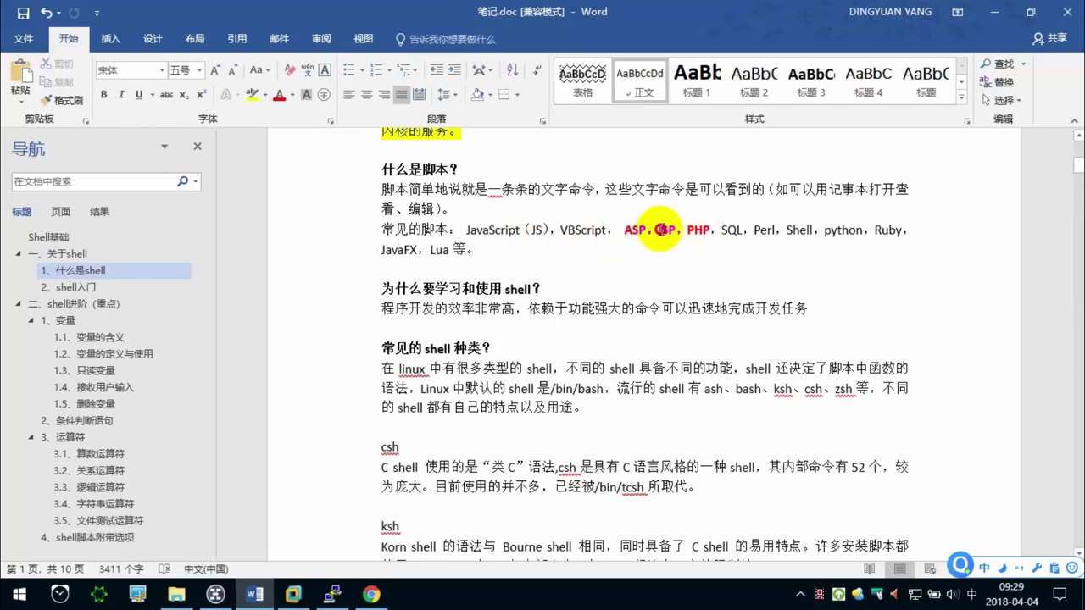
drag(659, 228, 709, 229)
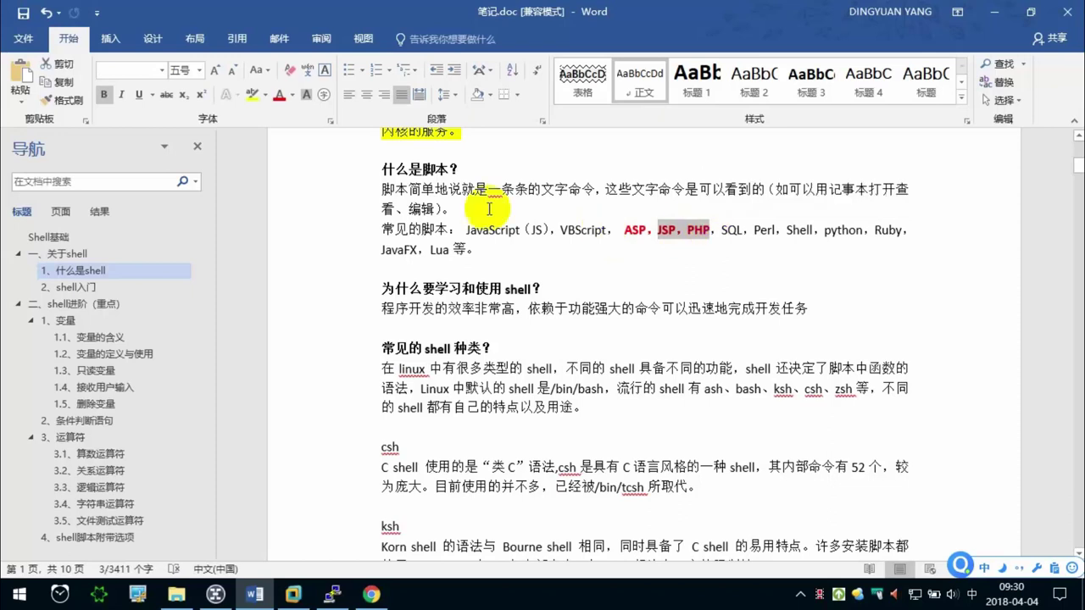
click(278, 99)
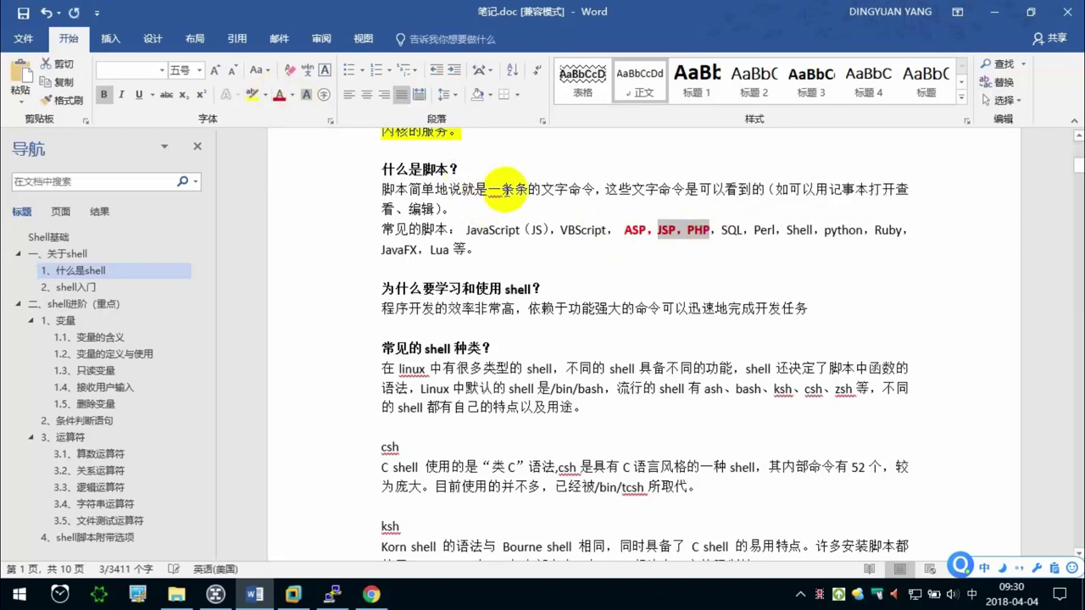
click(591, 261)
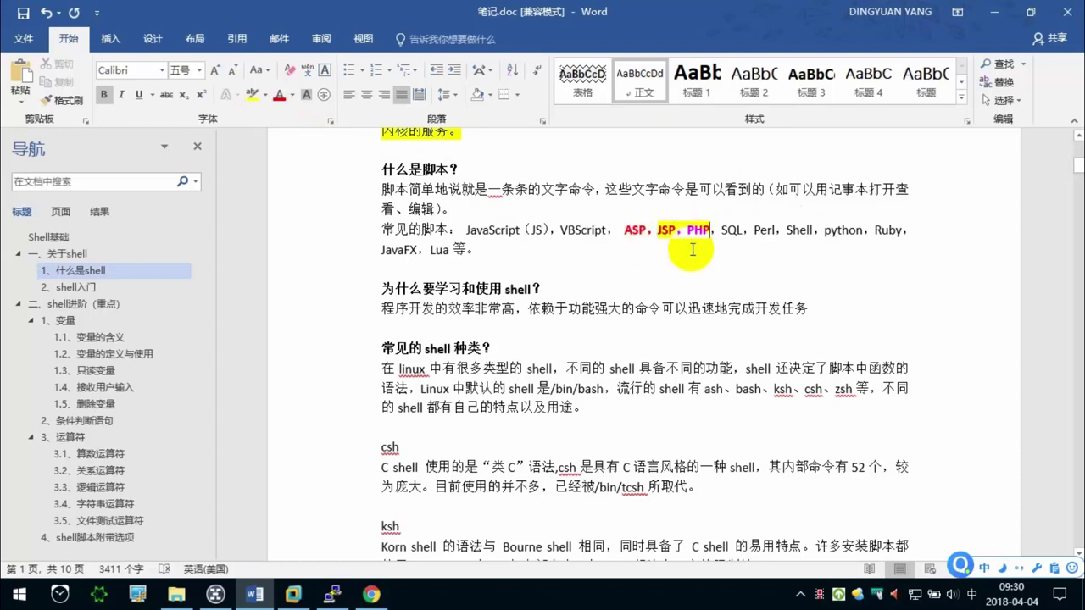
text(（后端）)
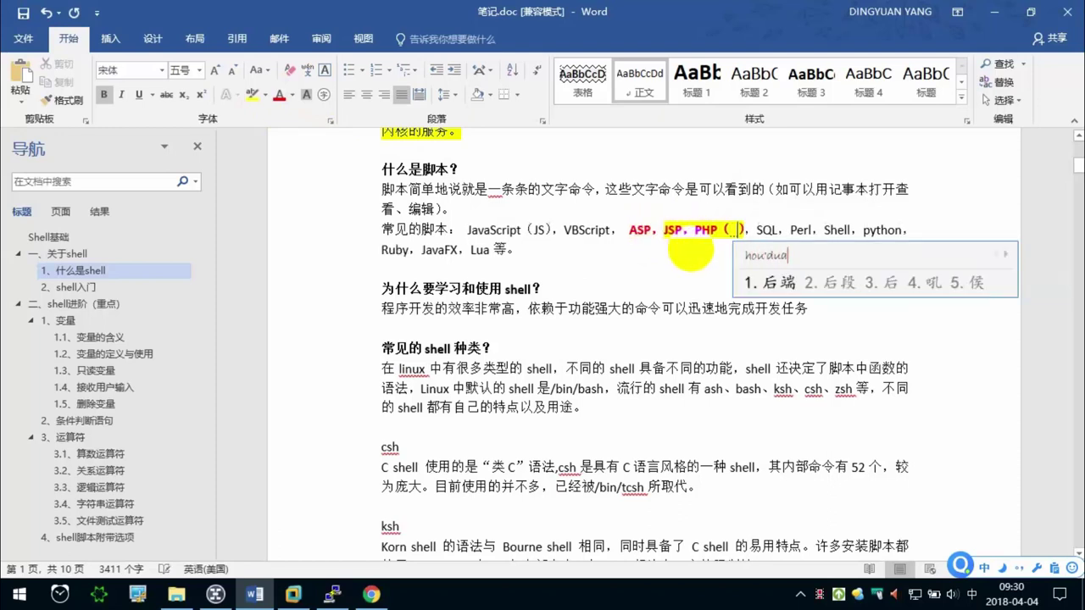
Add ，前端 after JS in the common-scripts line.
click(537, 229)
text(，qianduan)
key(space)
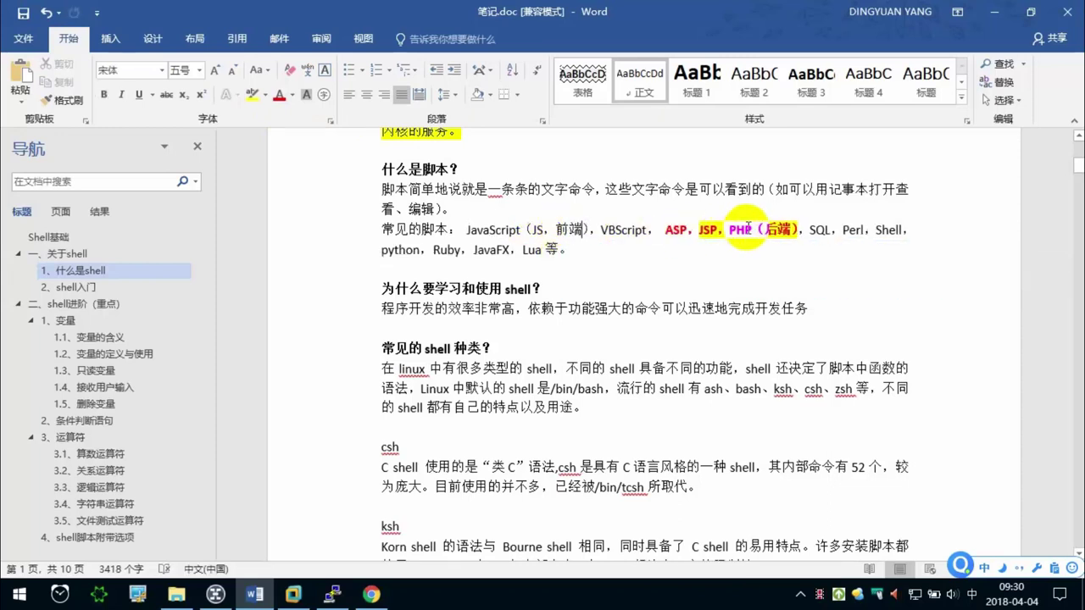
double_click(774, 229)
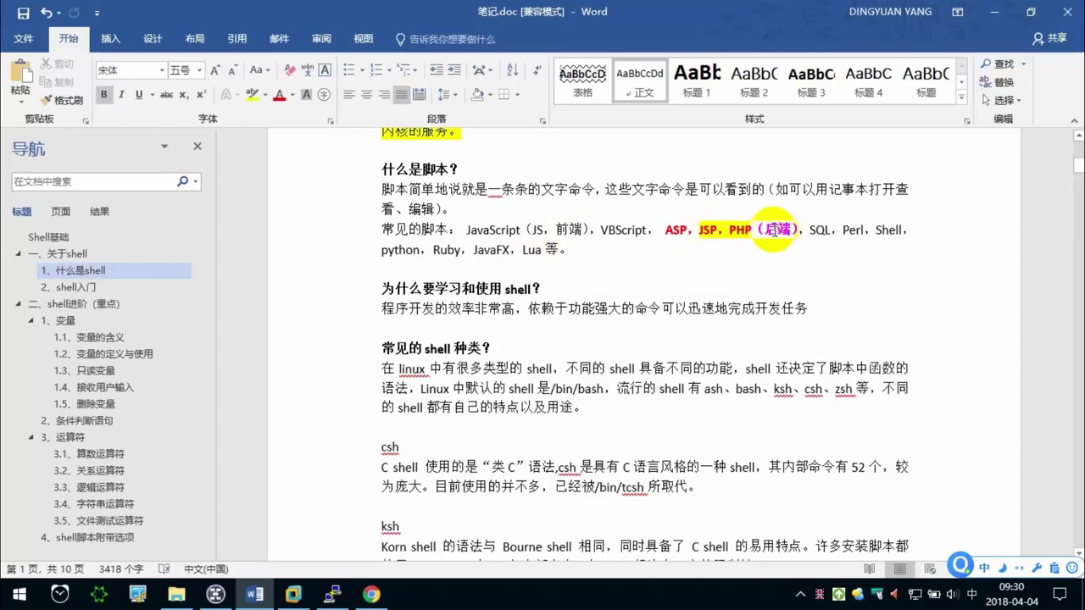
click(540, 228)
Select JSP, PHP and SQL in turn, leaving the cursor right after SQL.
double_click(707, 230)
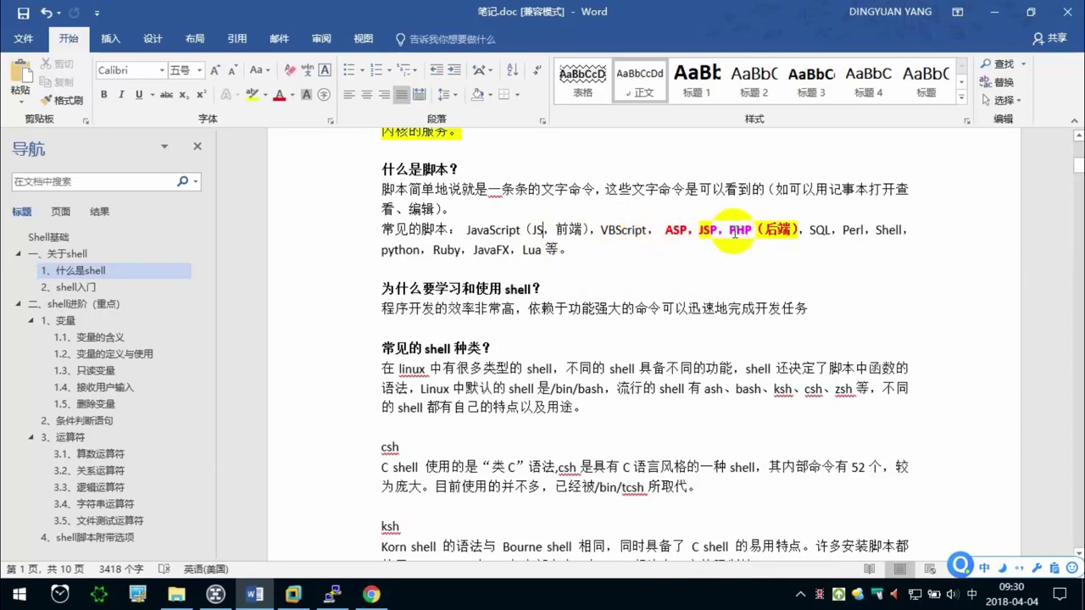
double_click(739, 229)
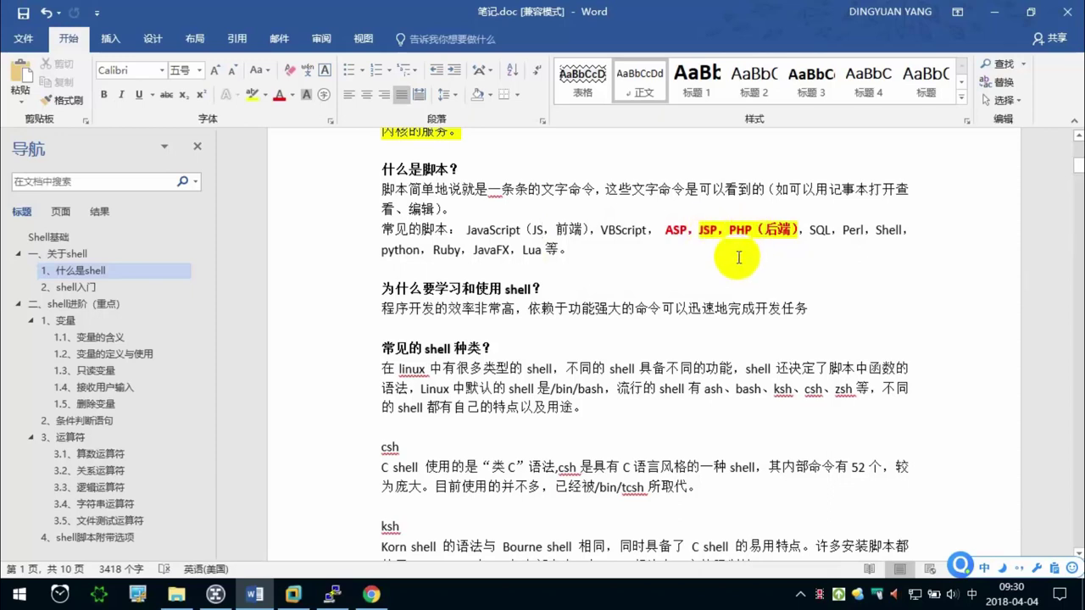
double_click(703, 229)
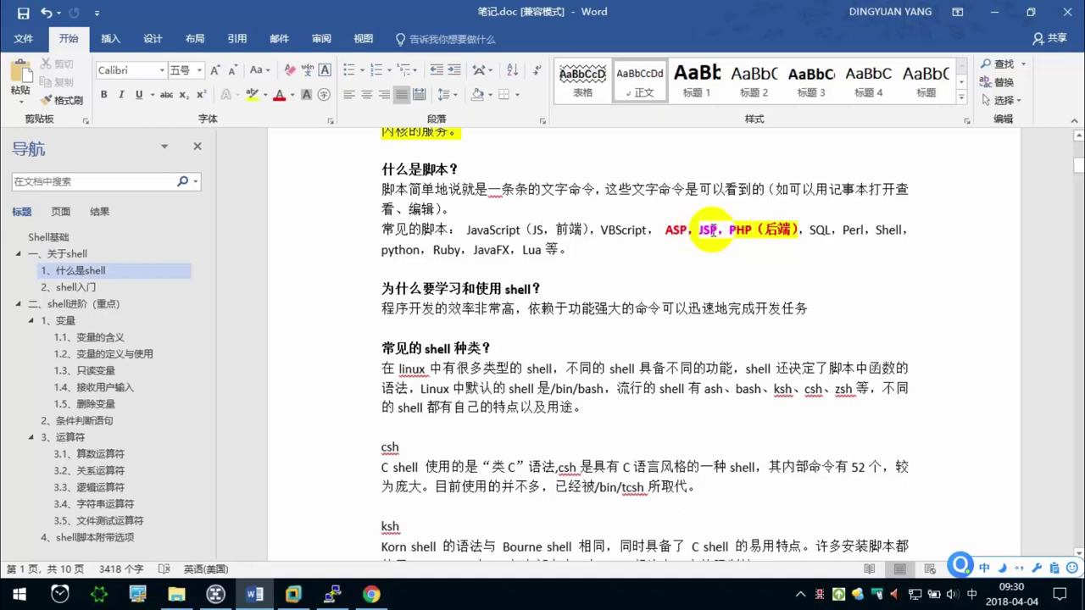
double_click(737, 230)
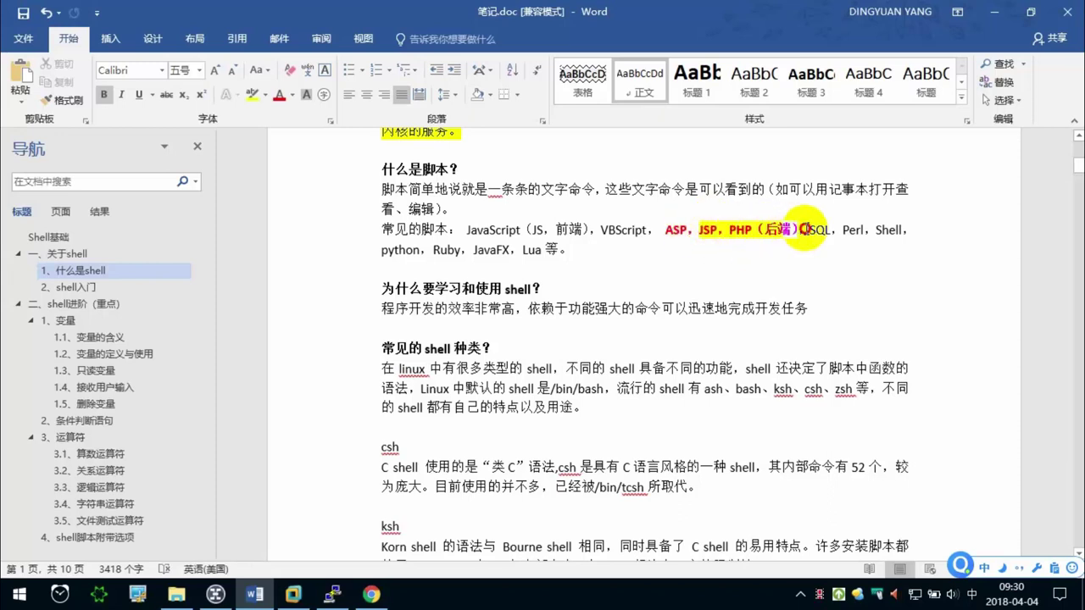
double_click(818, 230)
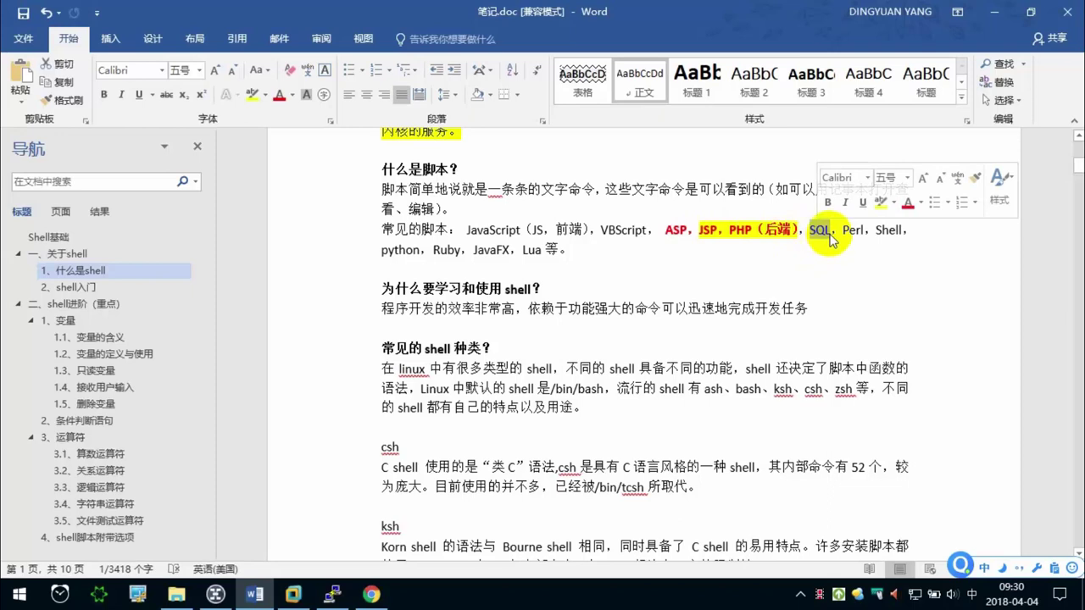
click(831, 230)
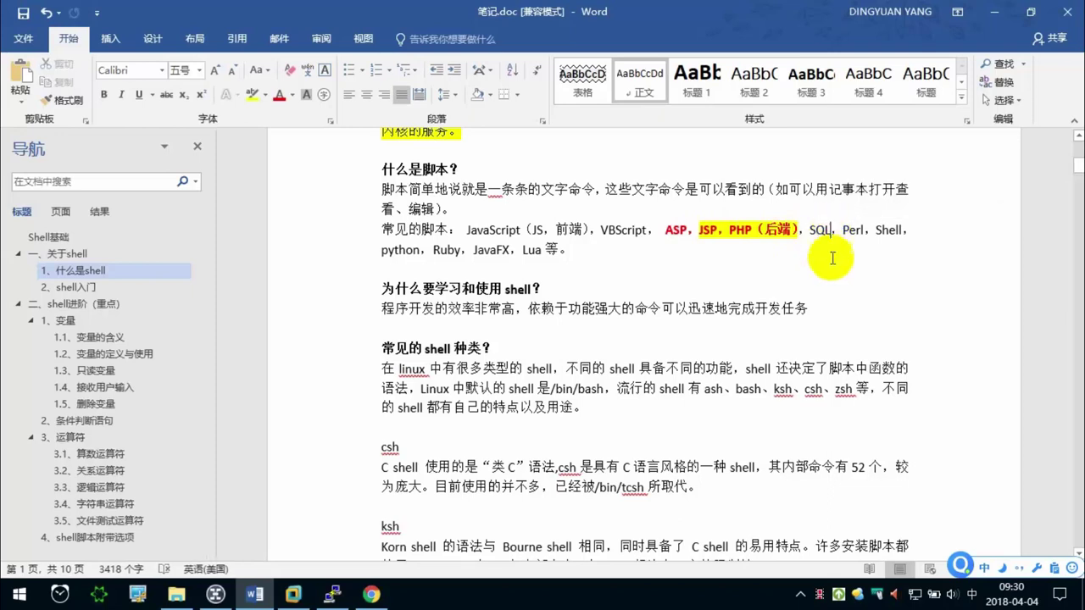
Gloss SQL as （数据库操作语言）, then select the word python after Perl.
text(（后端），SQL（)
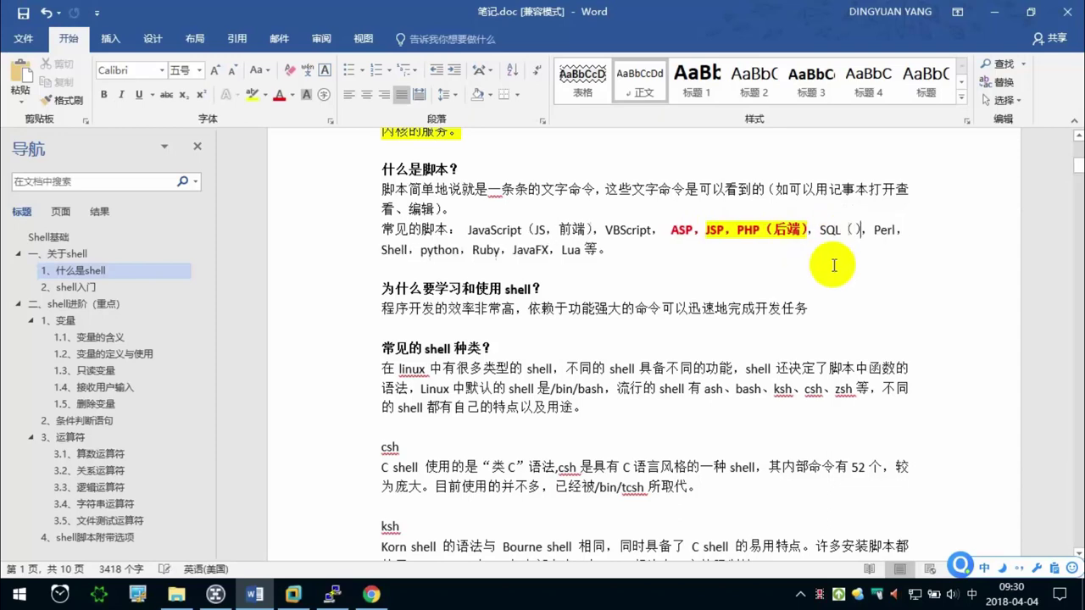
text(数据库)
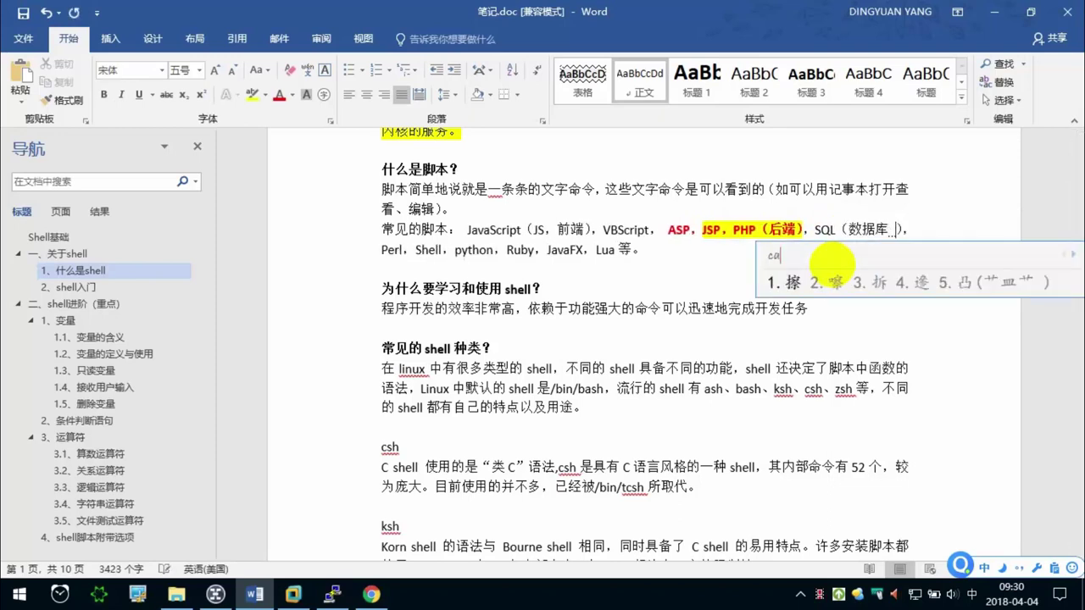
text(操作语言)
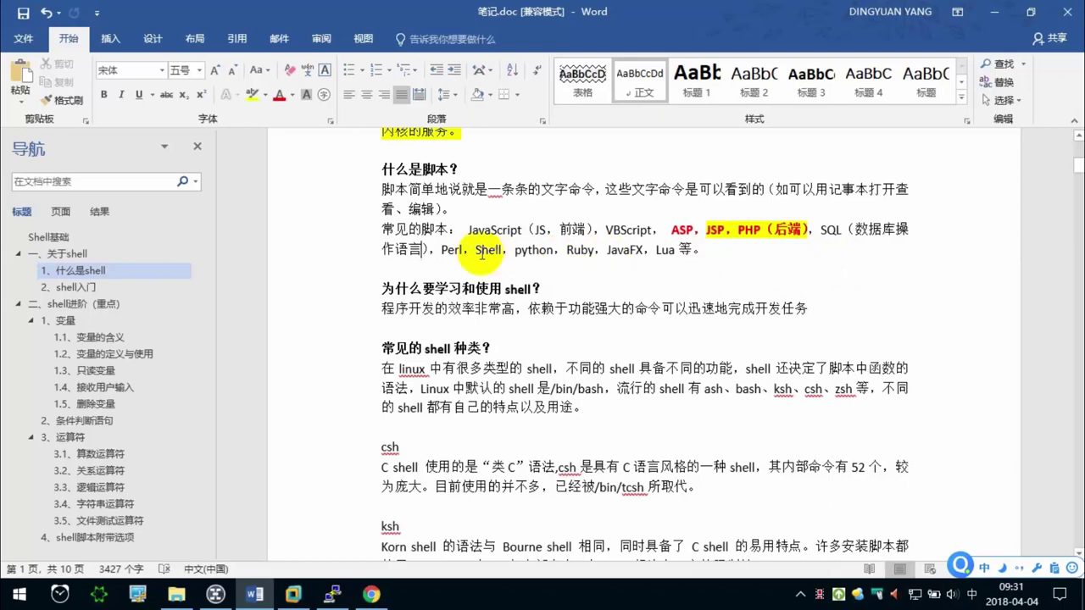
click(464, 251)
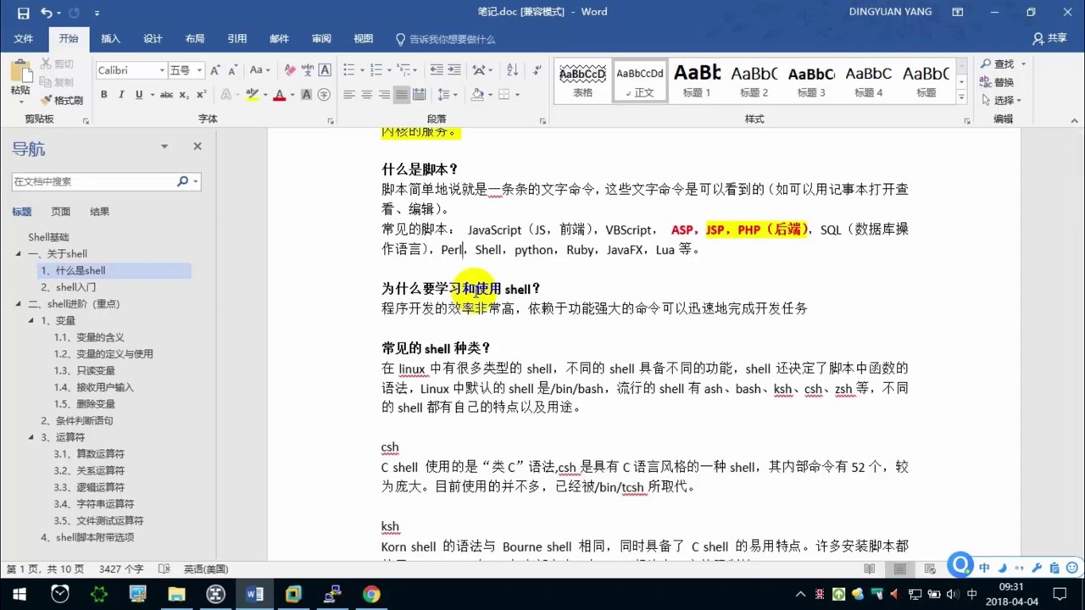
double_click(533, 249)
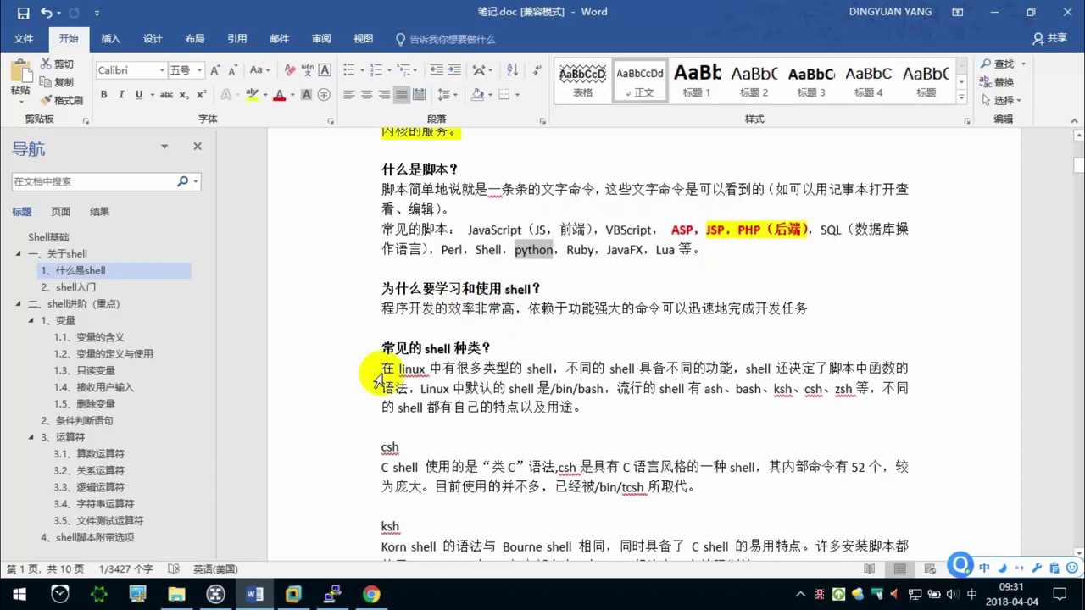
click(19, 594)
key(super+r)
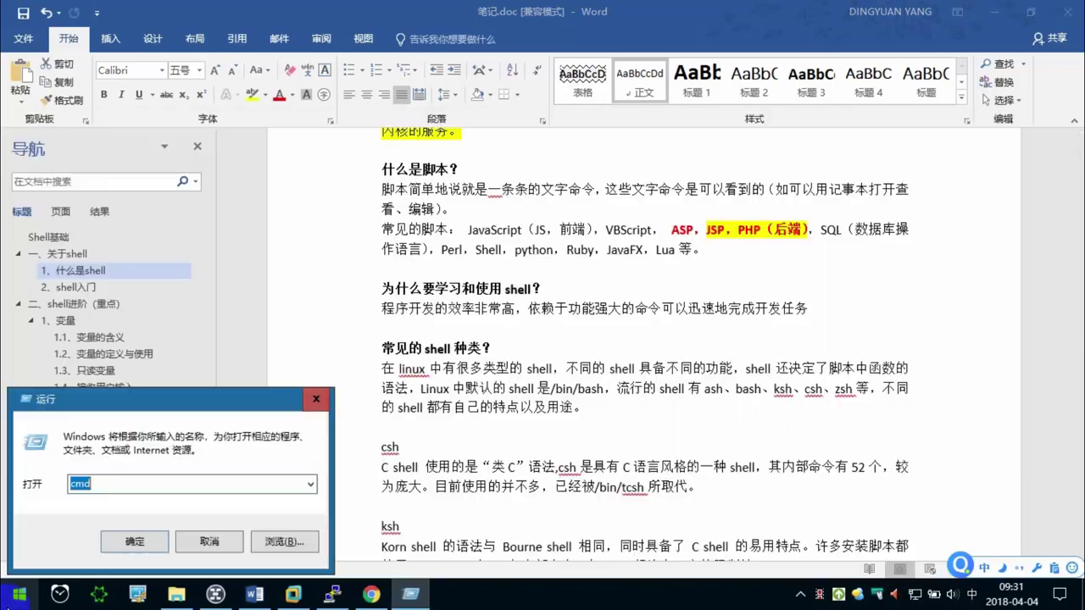
key(Return)
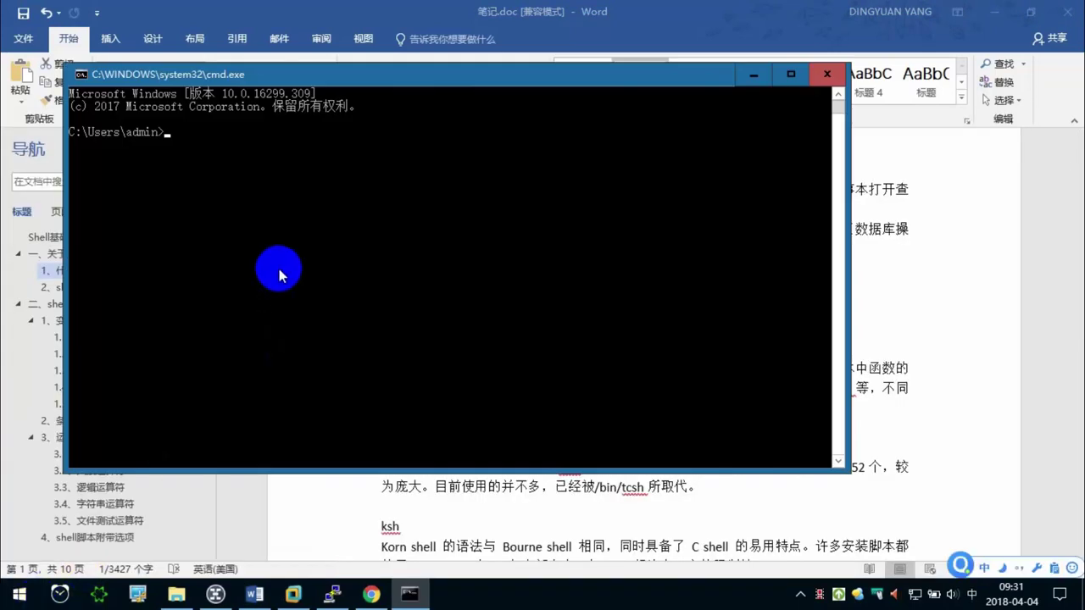
drag(351, 93, 439, 129)
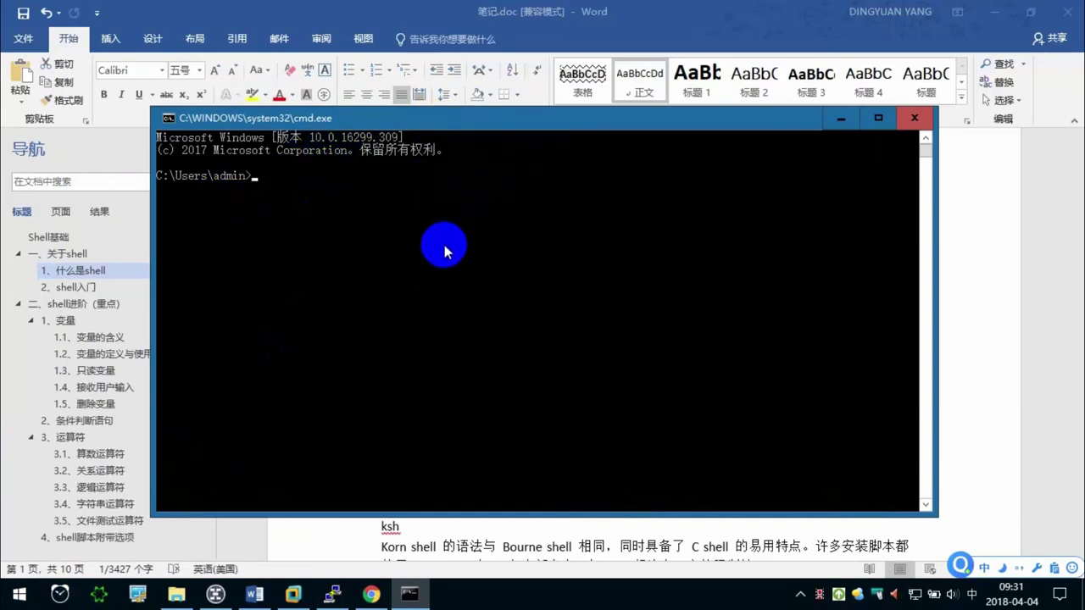
click(912, 119)
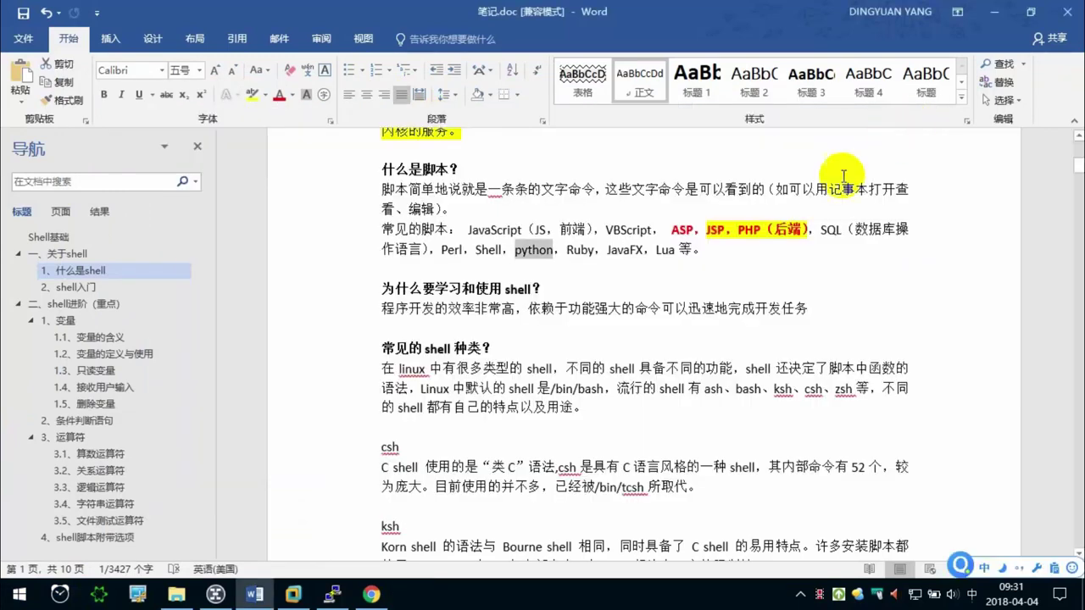
click(465, 251)
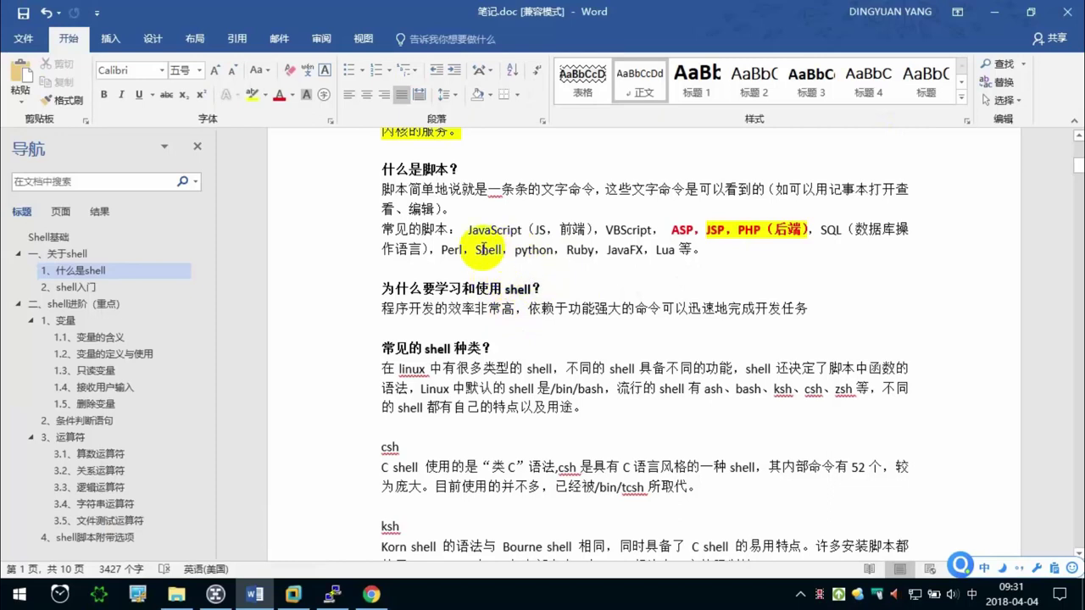
click(503, 249)
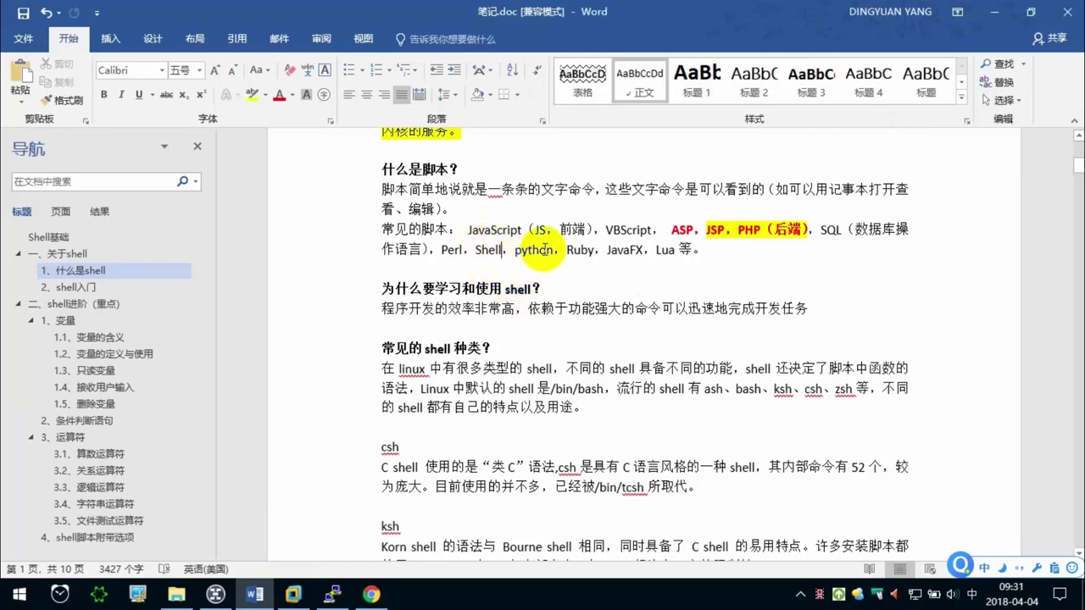
double_click(541, 249)
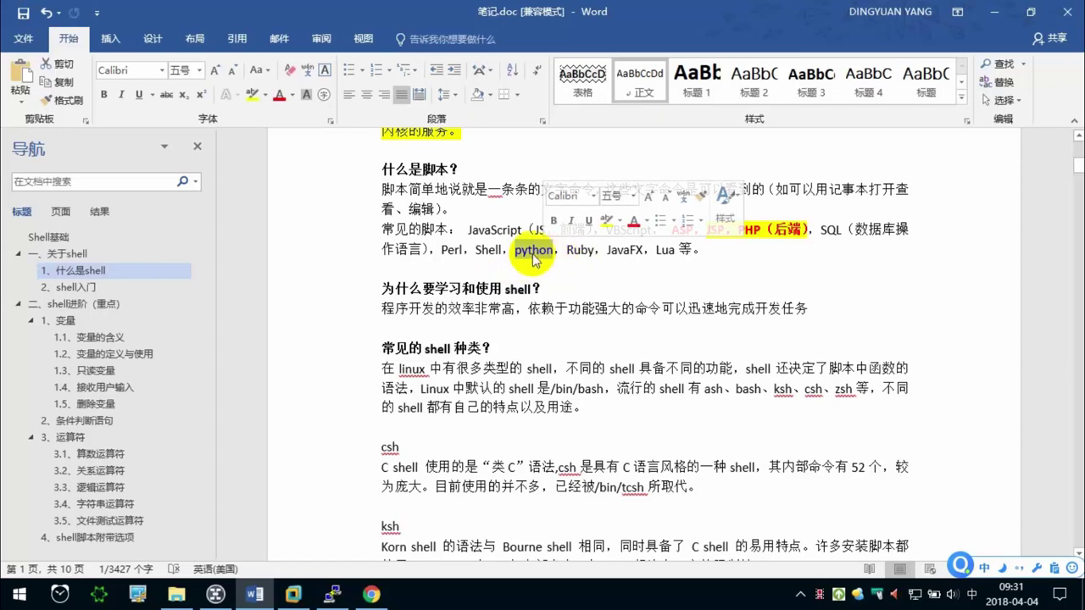
click(449, 250)
double_click(533, 252)
click(534, 256)
double_click(532, 253)
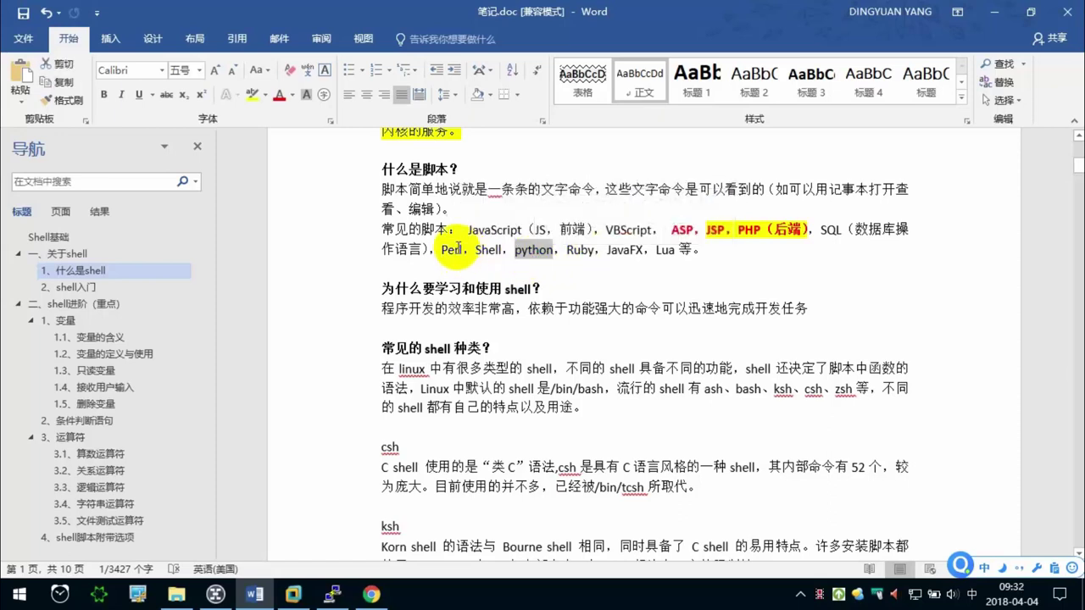
double_click(452, 250)
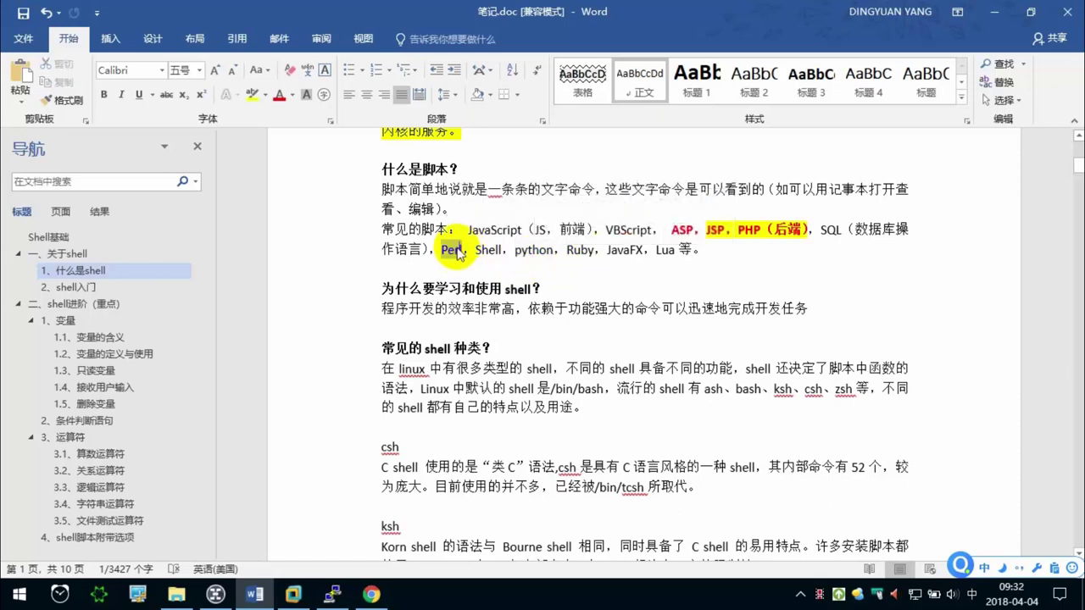
double_click(580, 250)
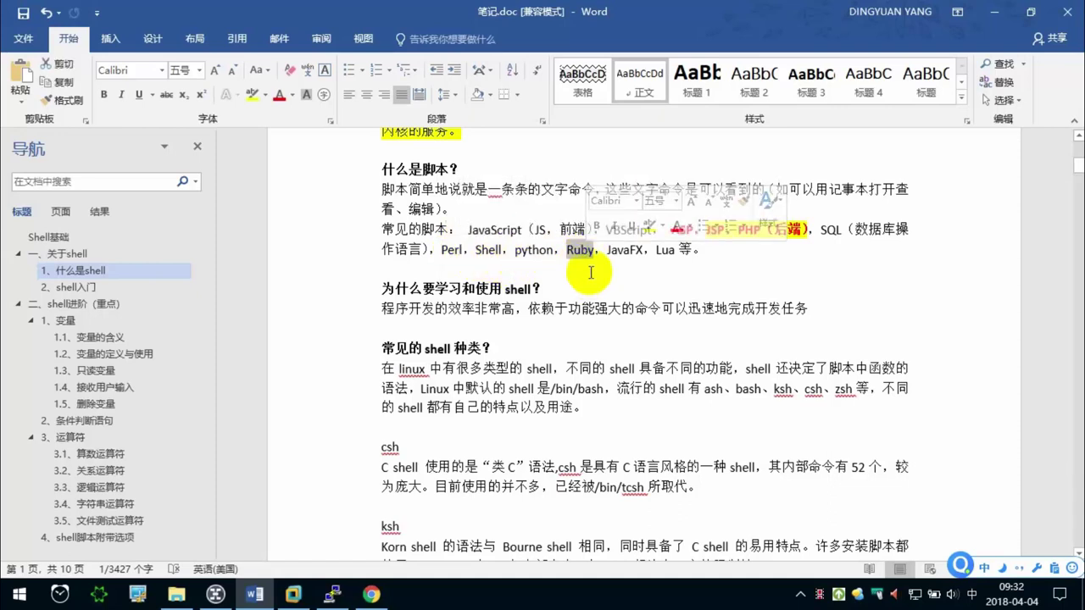
click(591, 293)
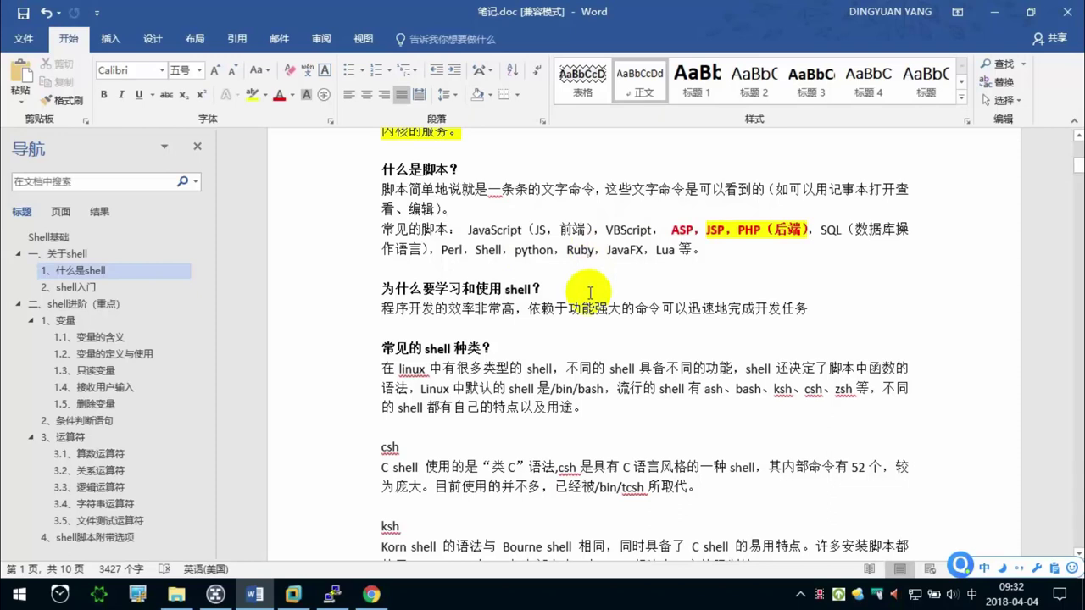
double_click(599, 250)
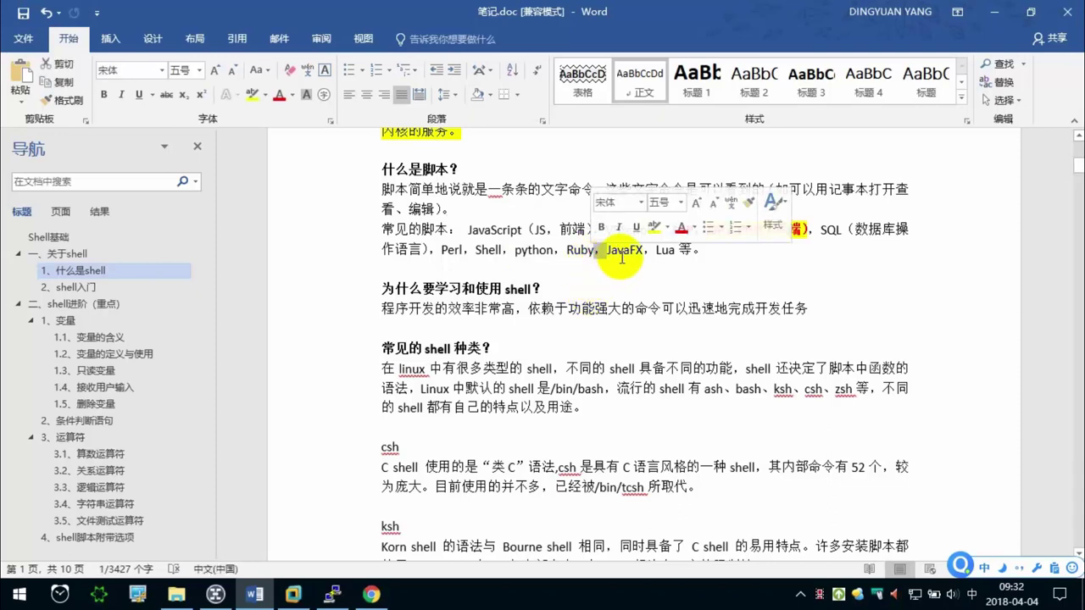
double_click(622, 251)
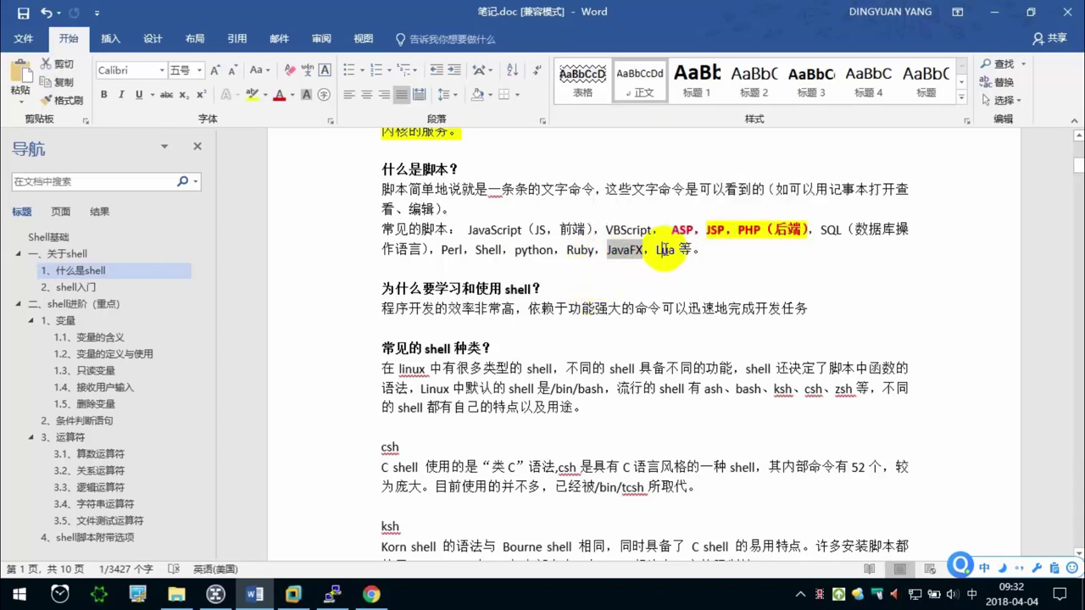
double_click(665, 250)
click(678, 250)
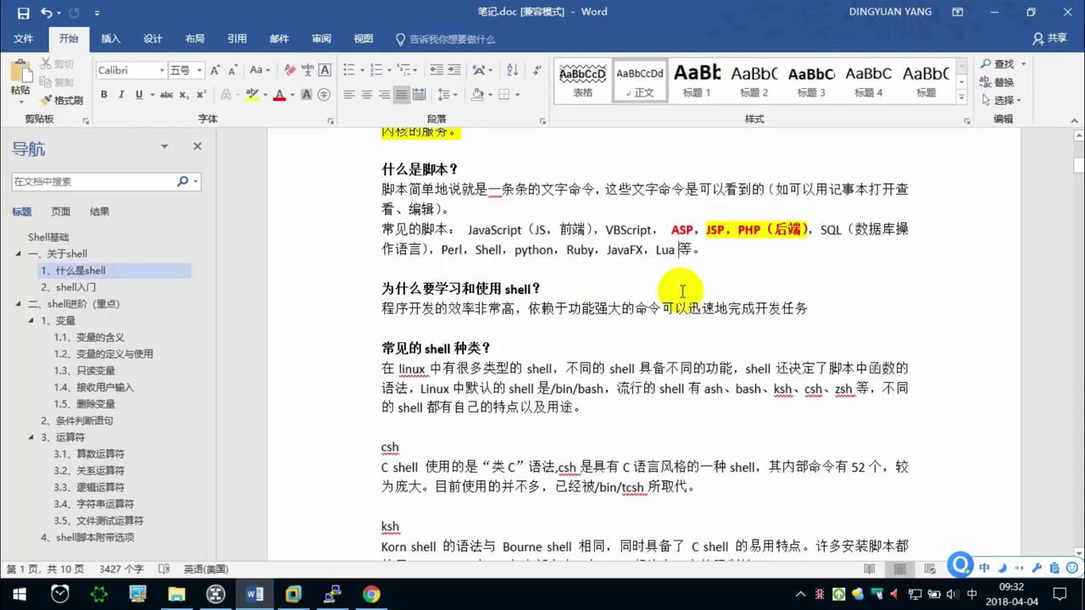
double_click(666, 251)
click(644, 270)
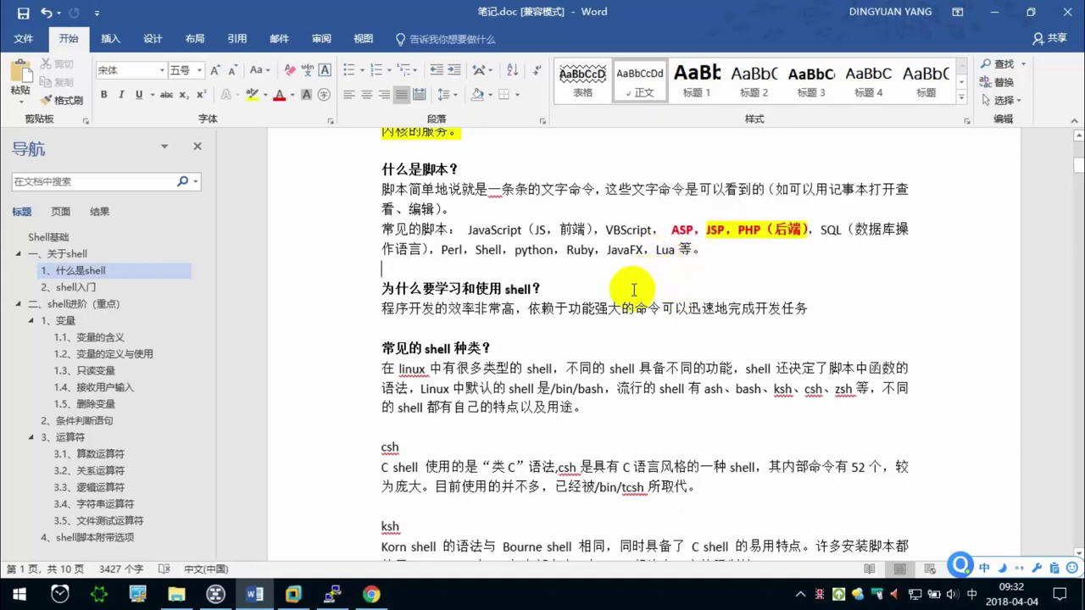
double_click(377, 227)
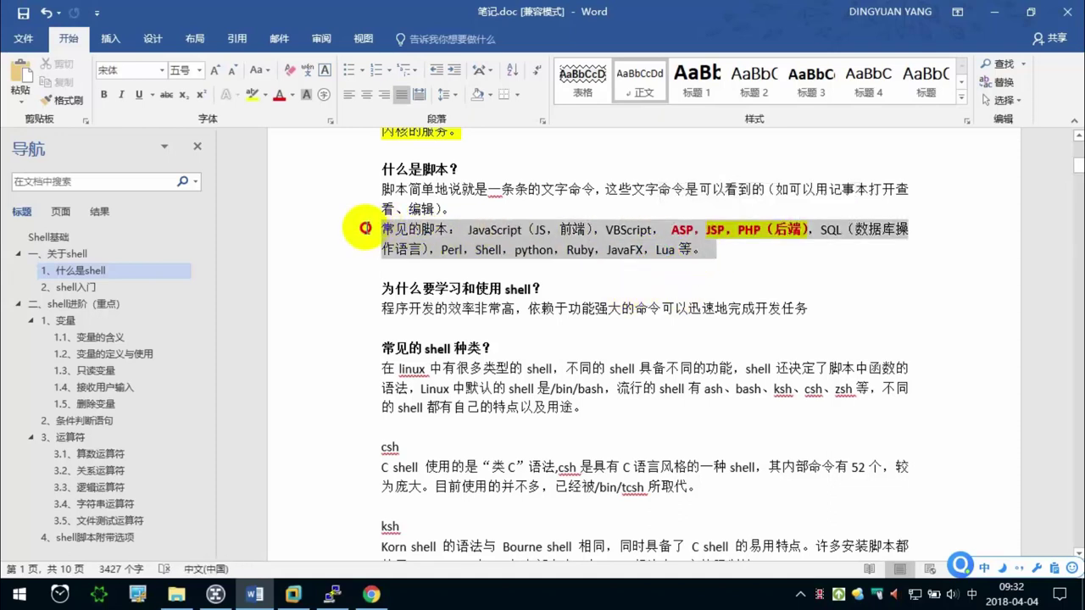
double_click(515, 287)
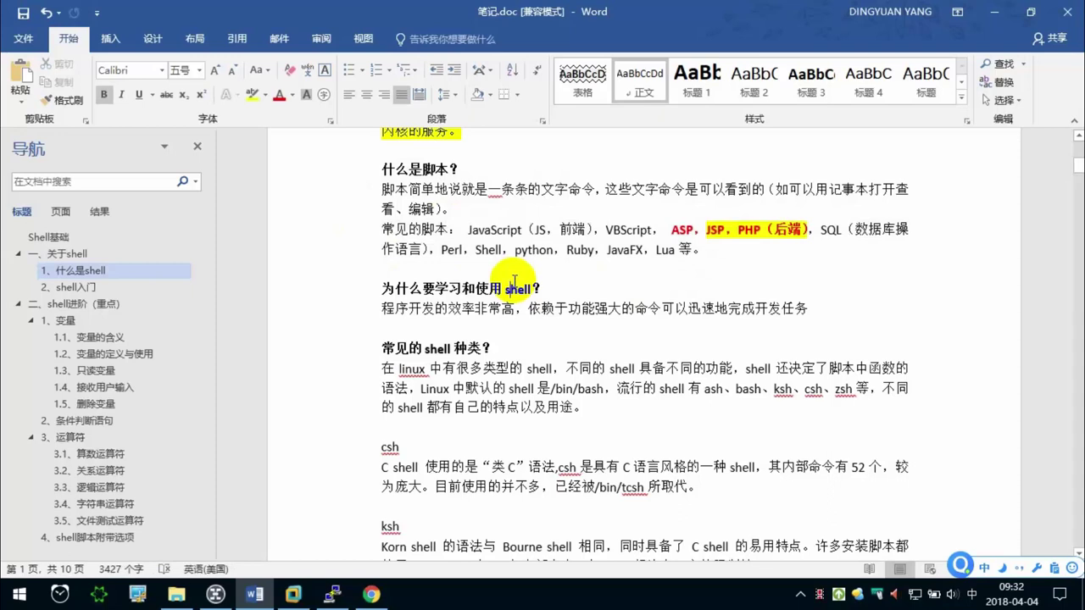
click(508, 286)
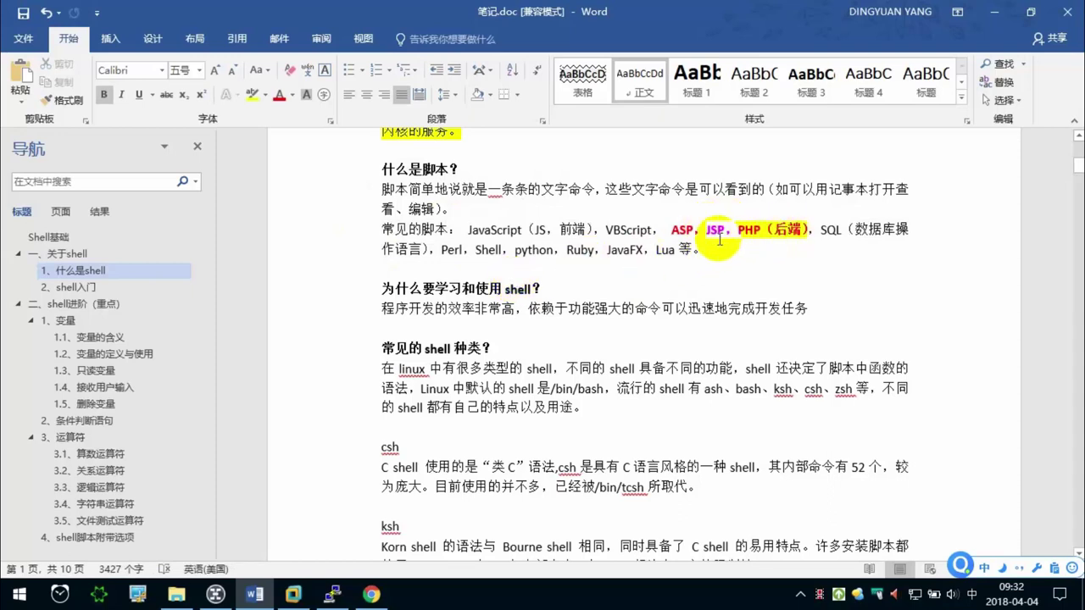
Make JavaScript（JS，前端） in the common scripts line bold and red.
drag(469, 229, 593, 229)
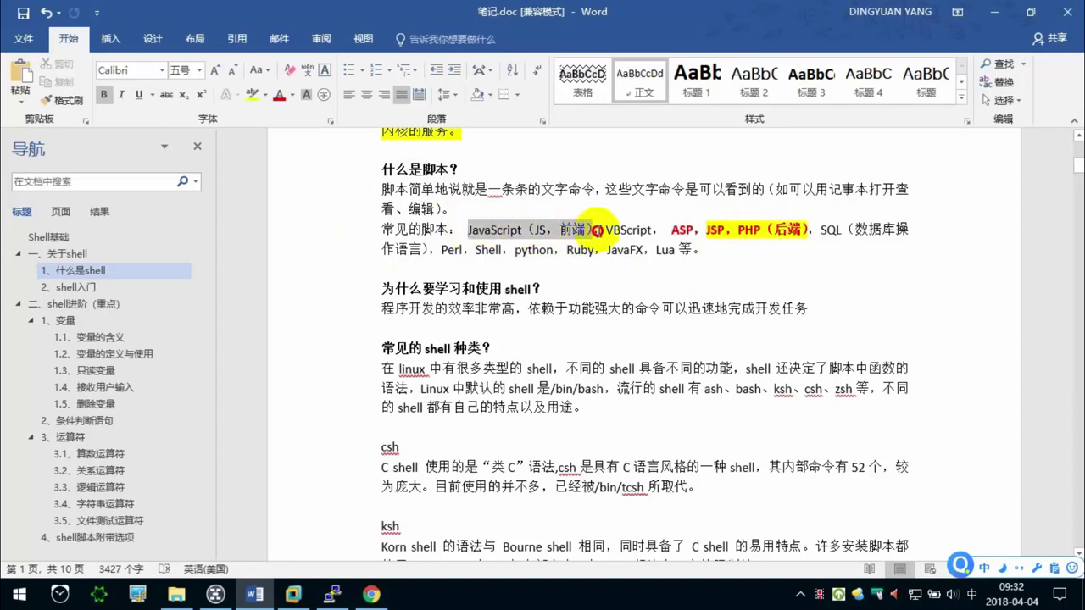
click(104, 94)
click(279, 94)
click(536, 228)
drag(673, 229, 805, 229)
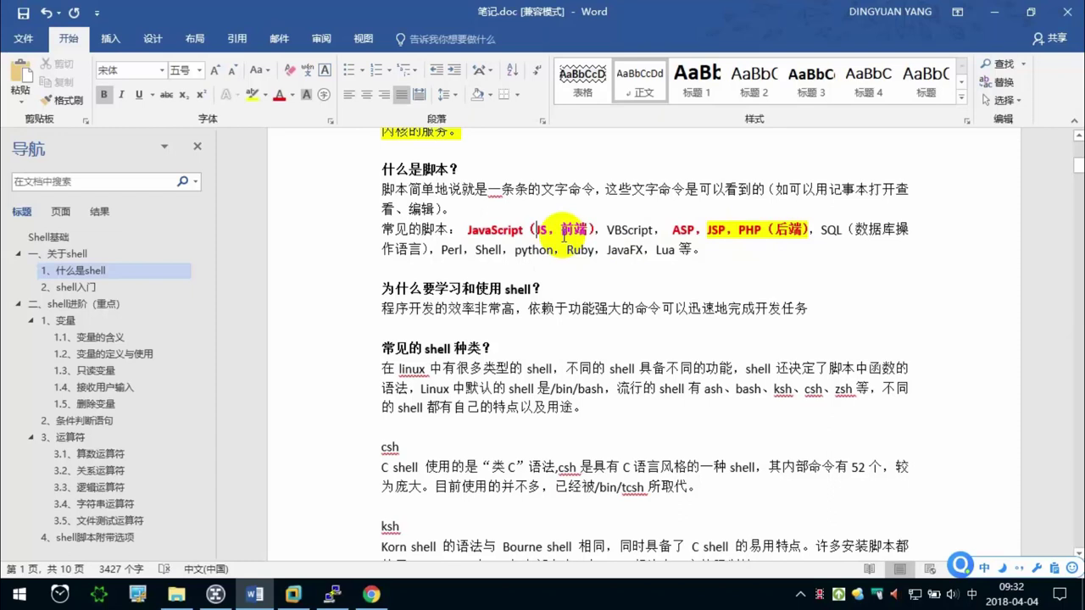
Make the word Shell in the same scripts line bold and red.
scroll(563, 237, down, 1)
scroll(509, 203, up, 1)
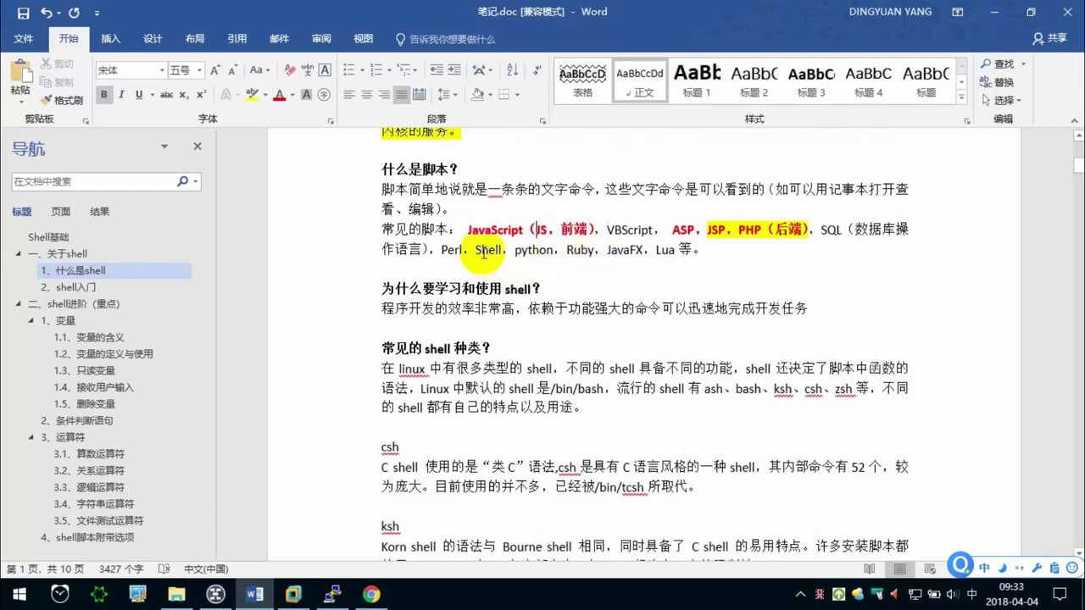
click(483, 249)
double_click(484, 249)
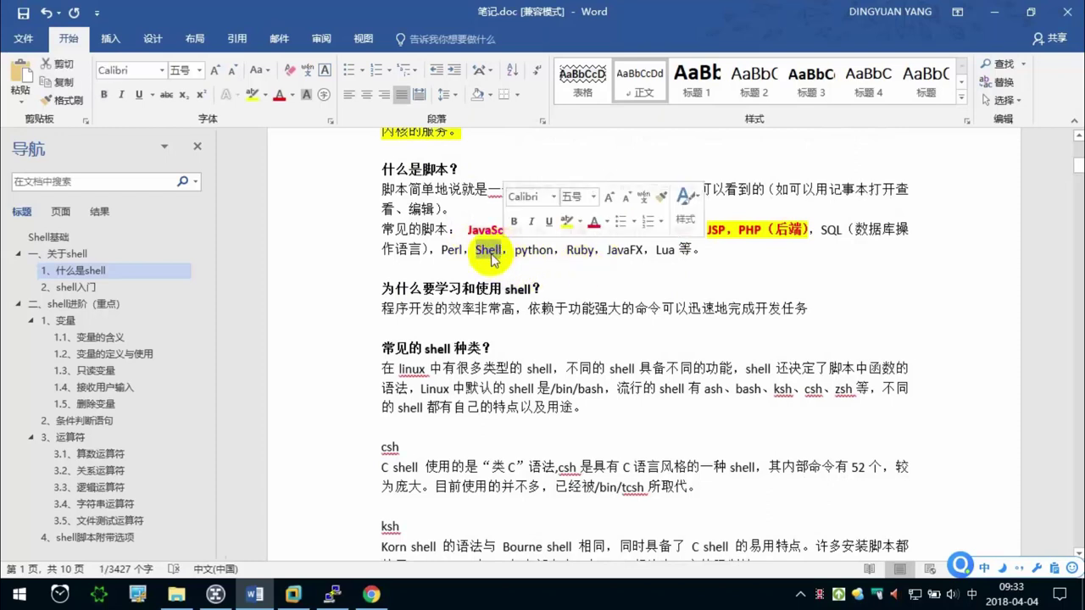
click(104, 95)
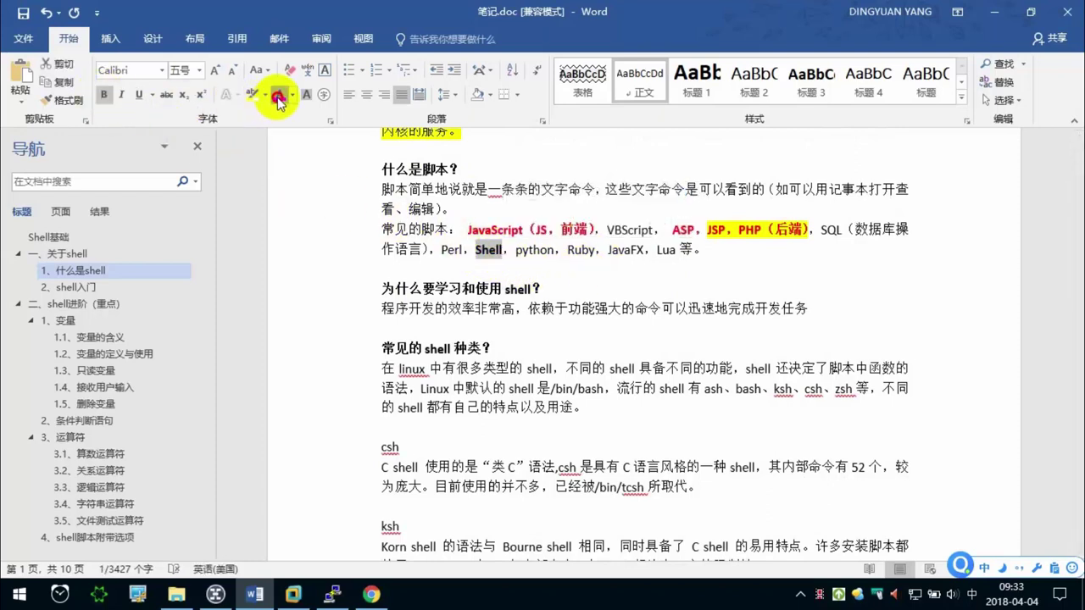
click(279, 95)
scroll(449, 280, down, 1)
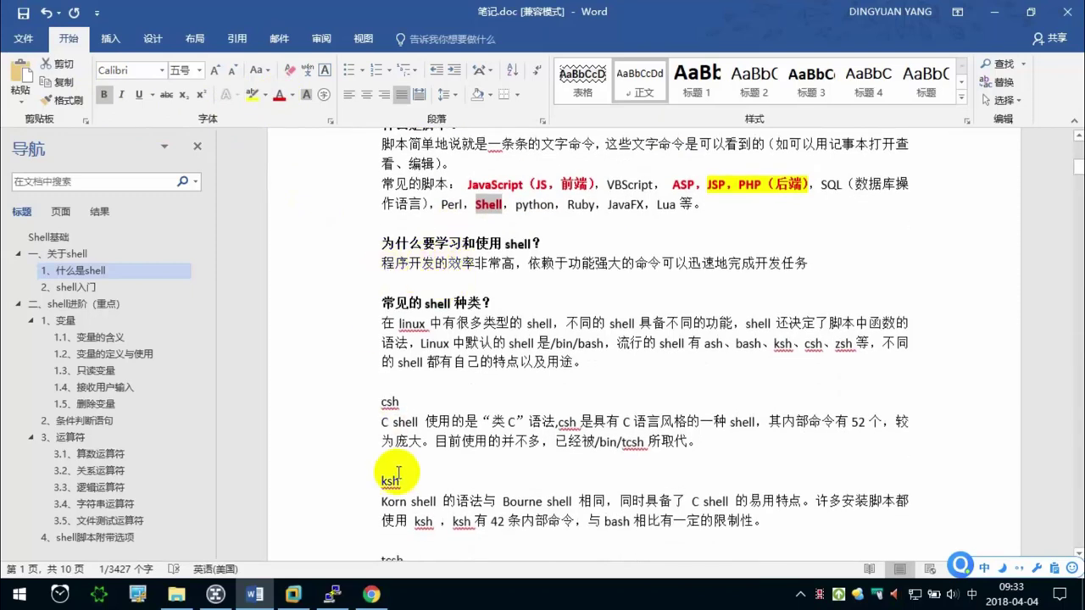
Look at the root terminal's ls listing in PuTTY, then go back to the Word notes.
click(348, 517)
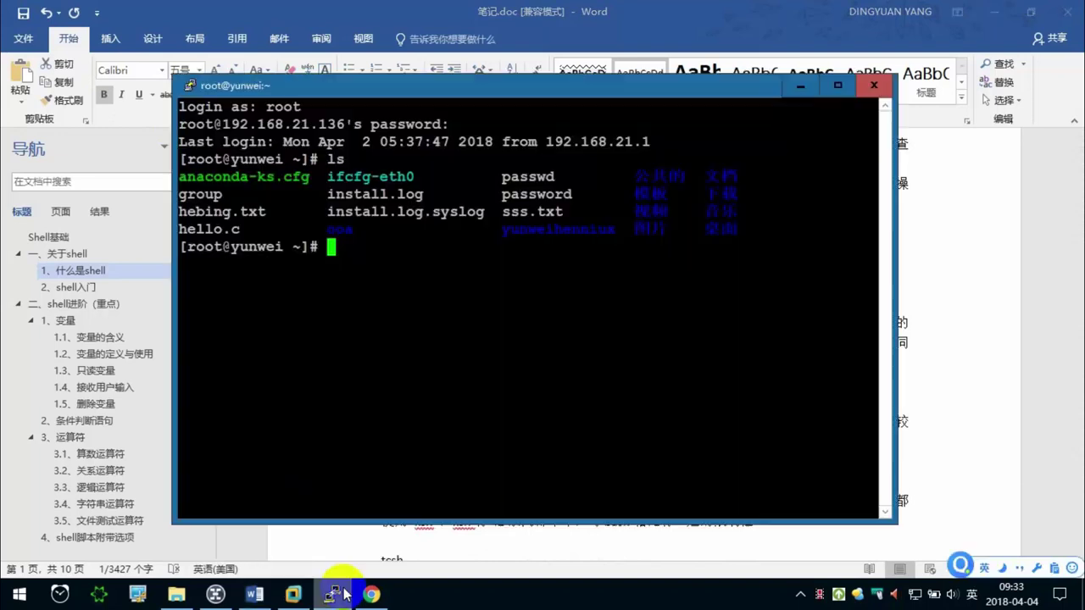
click(695, 27)
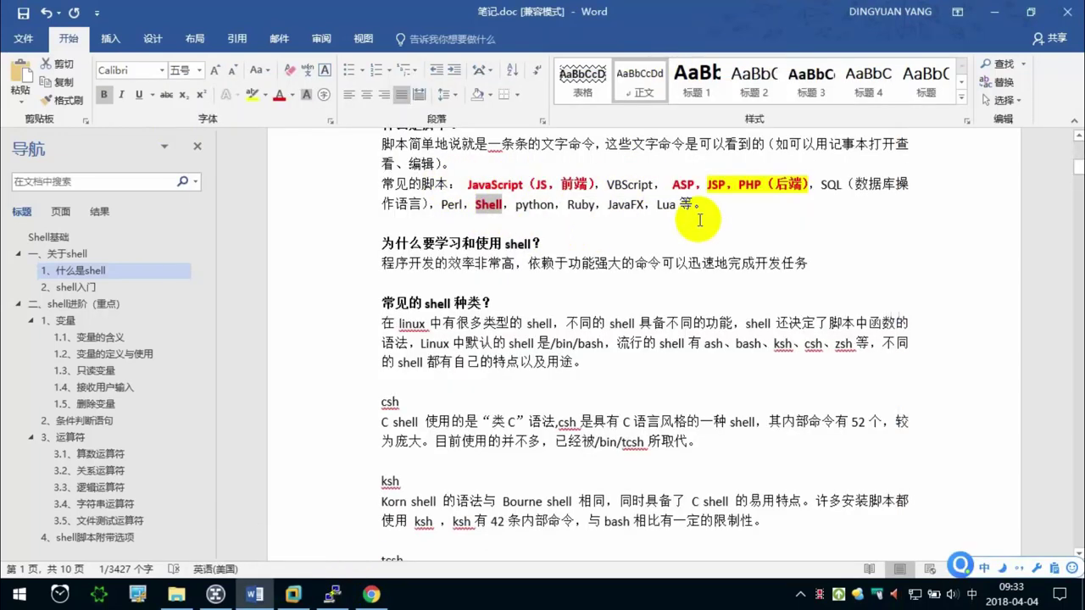
Add a new line 'Shell 属于内置的脚本' under the '为什么要学习和使用 shell？' heading.
double_click(453, 206)
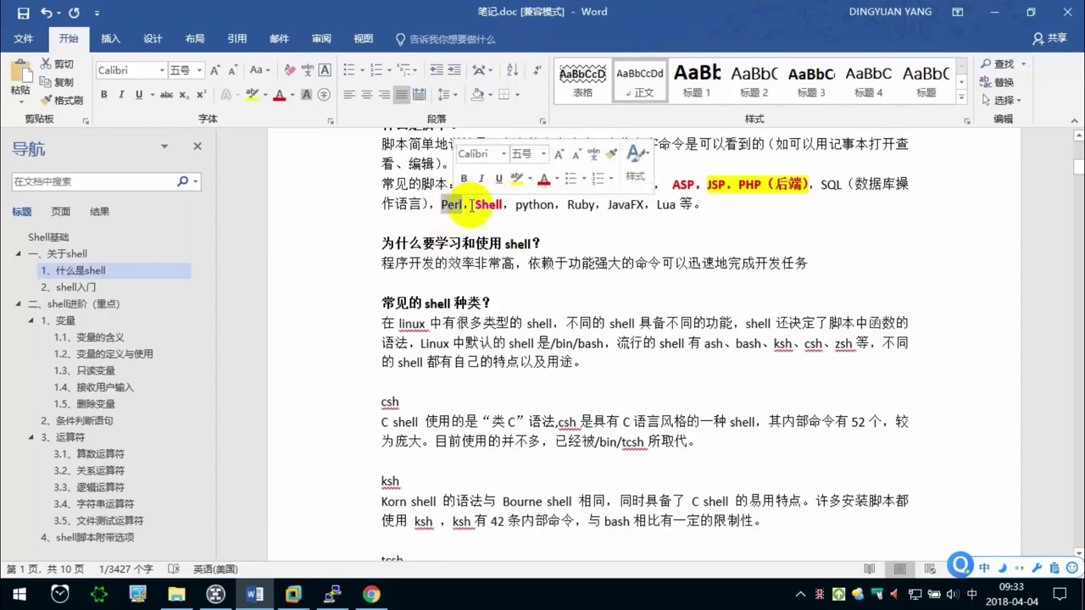
double_click(489, 205)
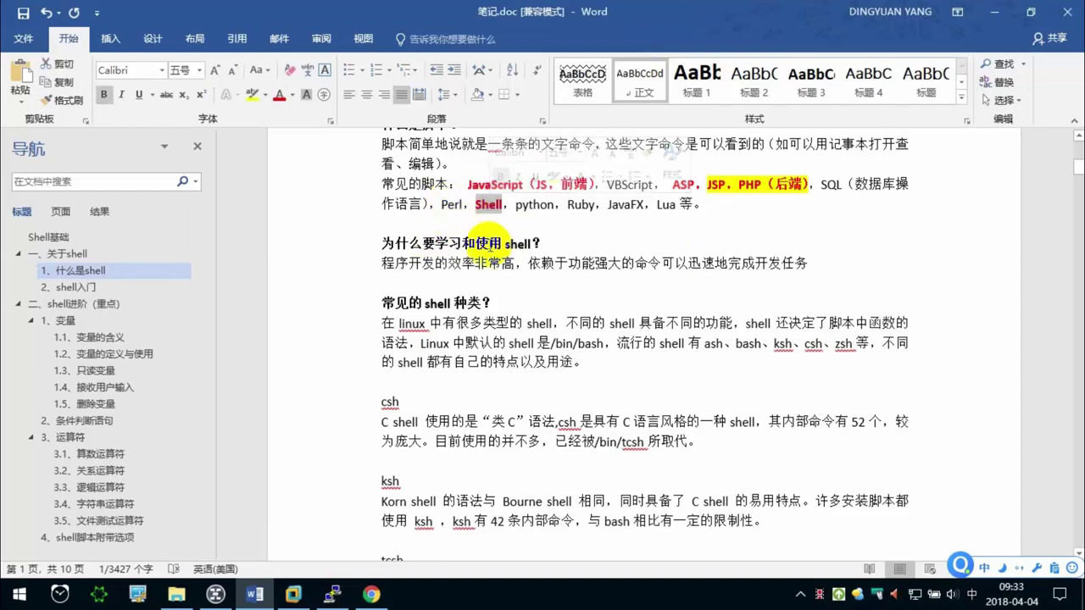
scroll(489, 244, down, 1)
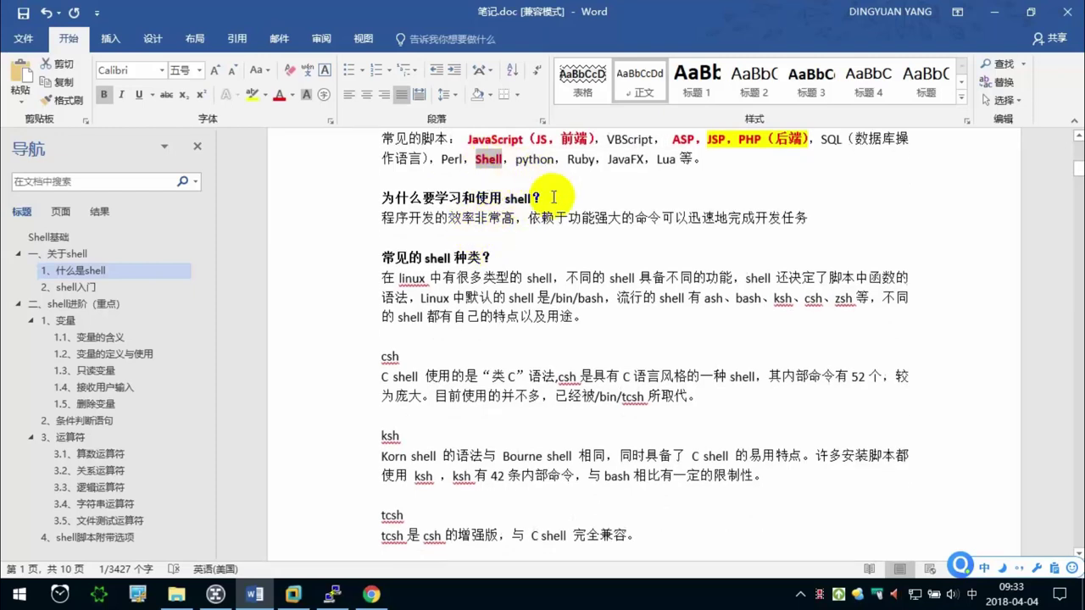
click(550, 198)
key(Return)
text(Shell)
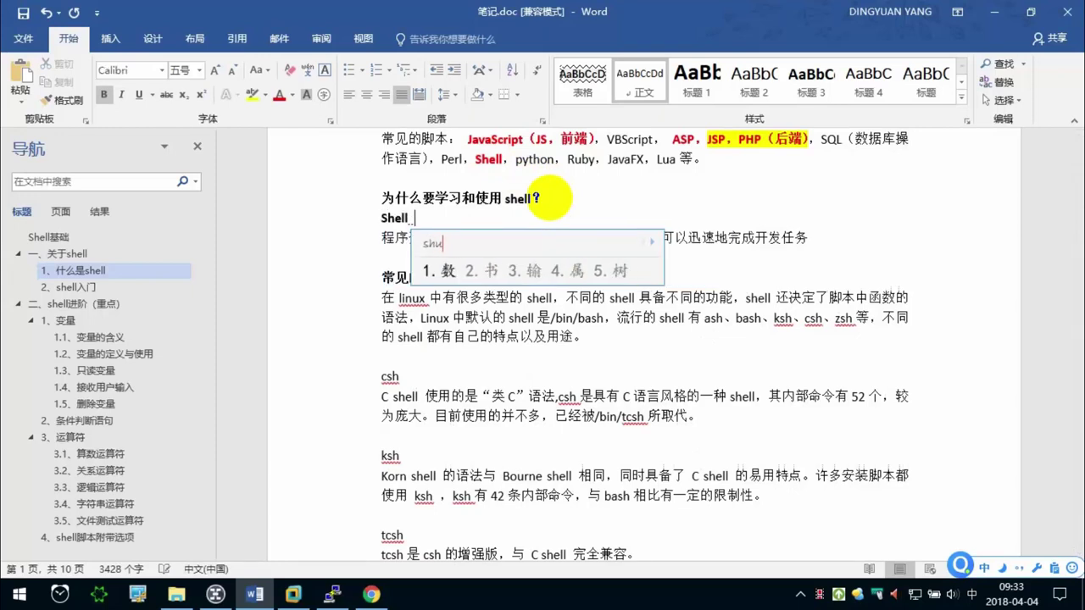
text( sh属于neiz内置)
text(的脚本)
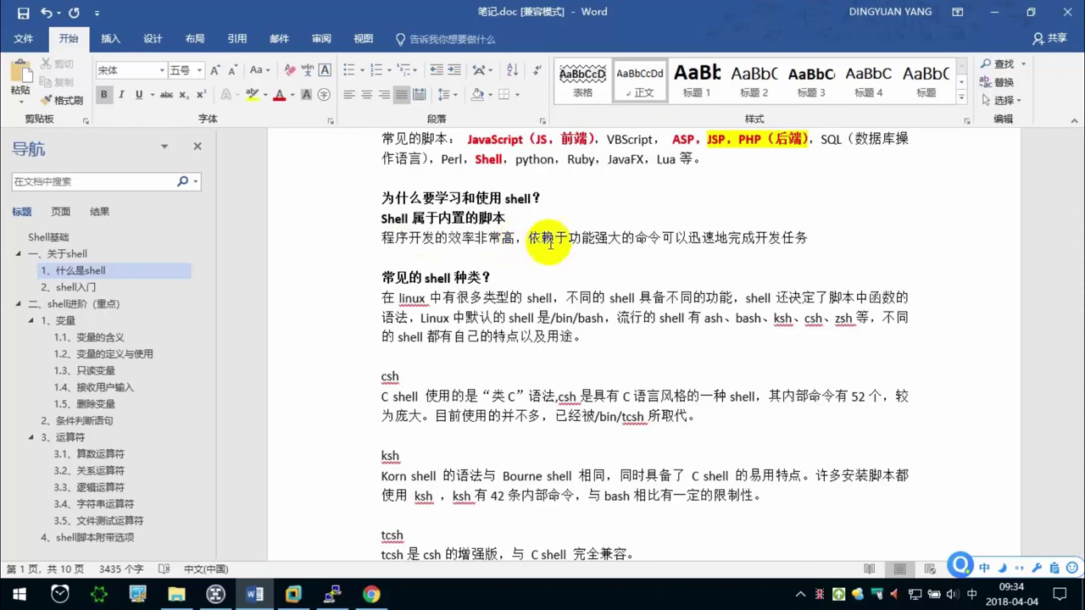
Make both lines under the why-learn-shell heading non-bold, then save with Ctrl+S.
drag(809, 238, 371, 242)
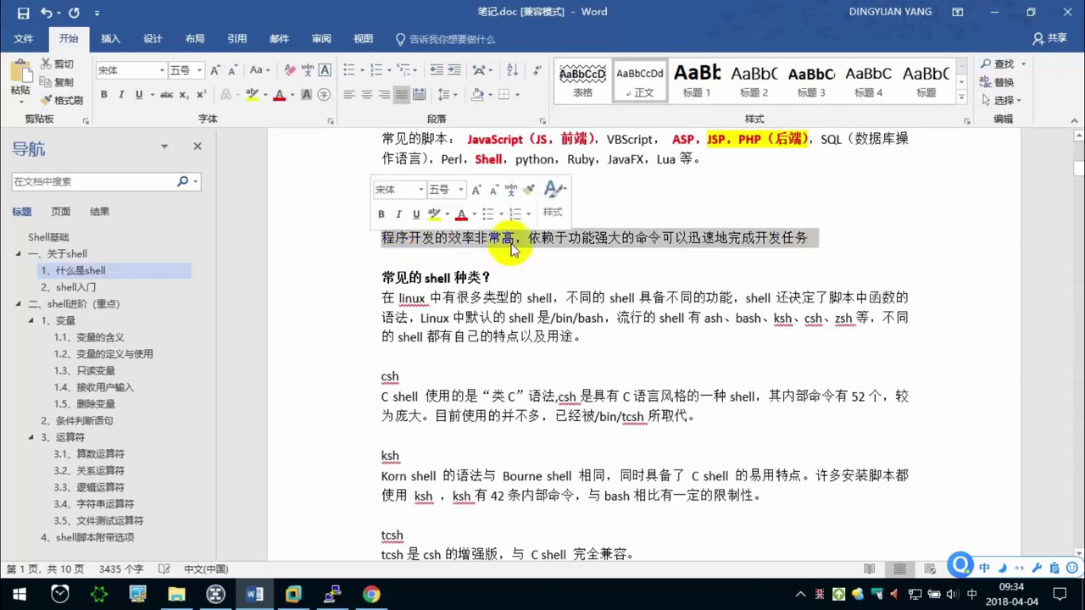
click(104, 94)
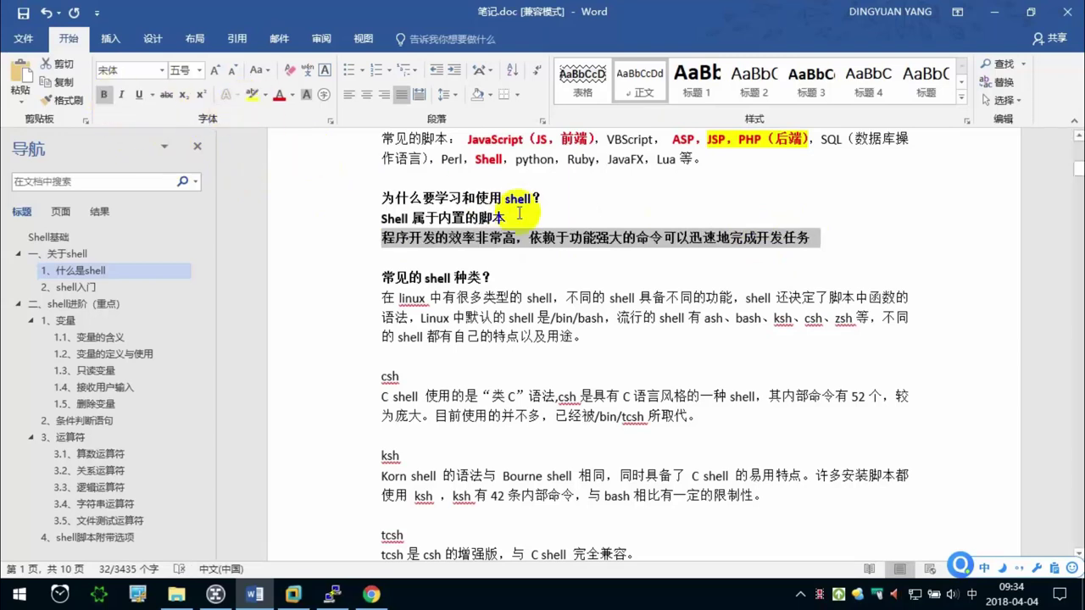
click(542, 213)
drag(826, 235, 381, 217)
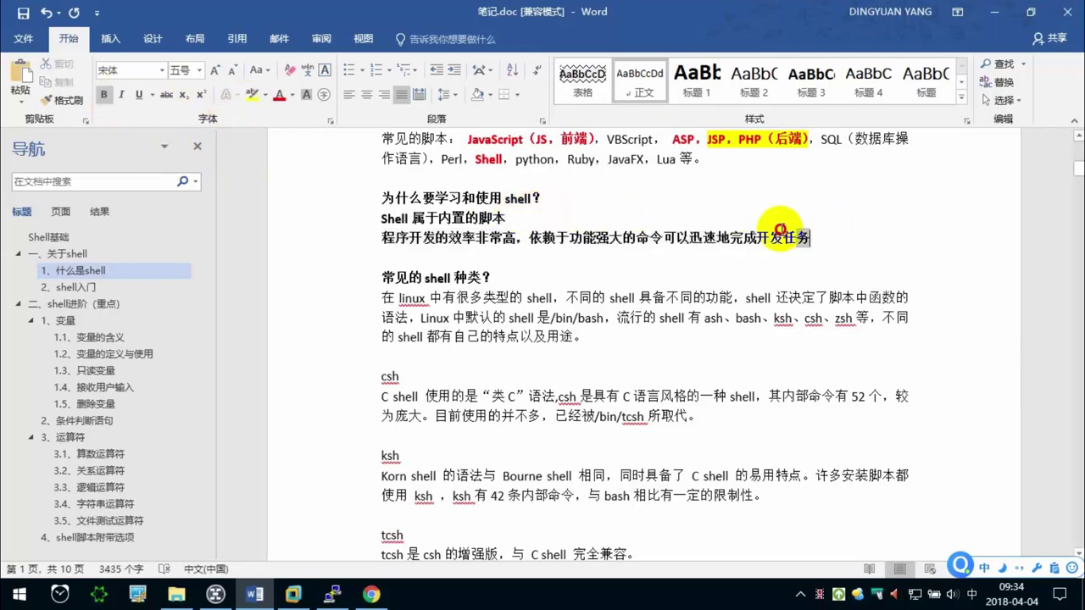
click(104, 94)
click(475, 202)
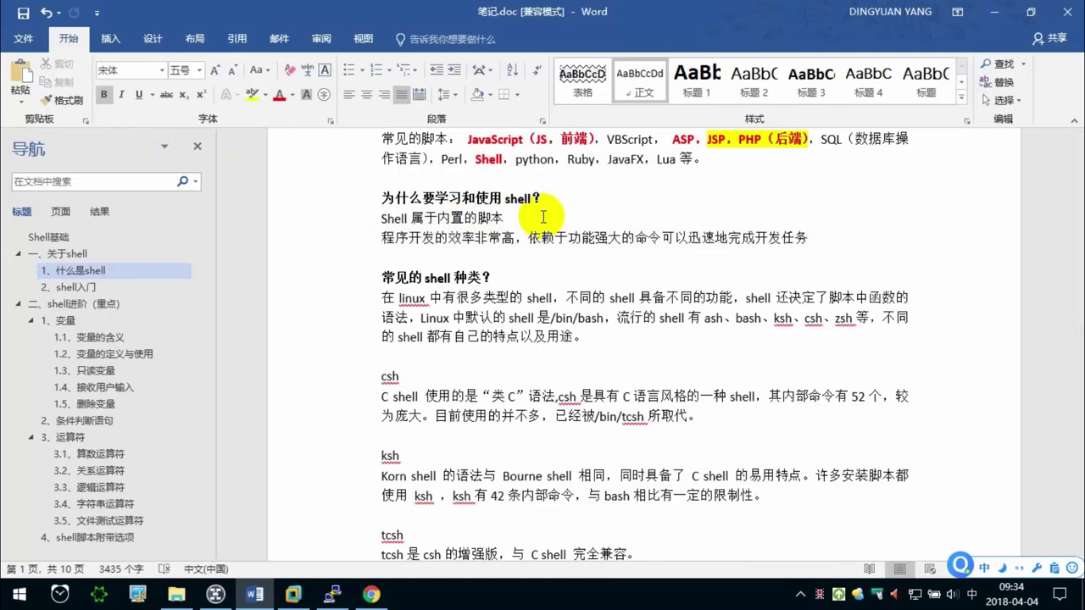
key(ctrl+s)
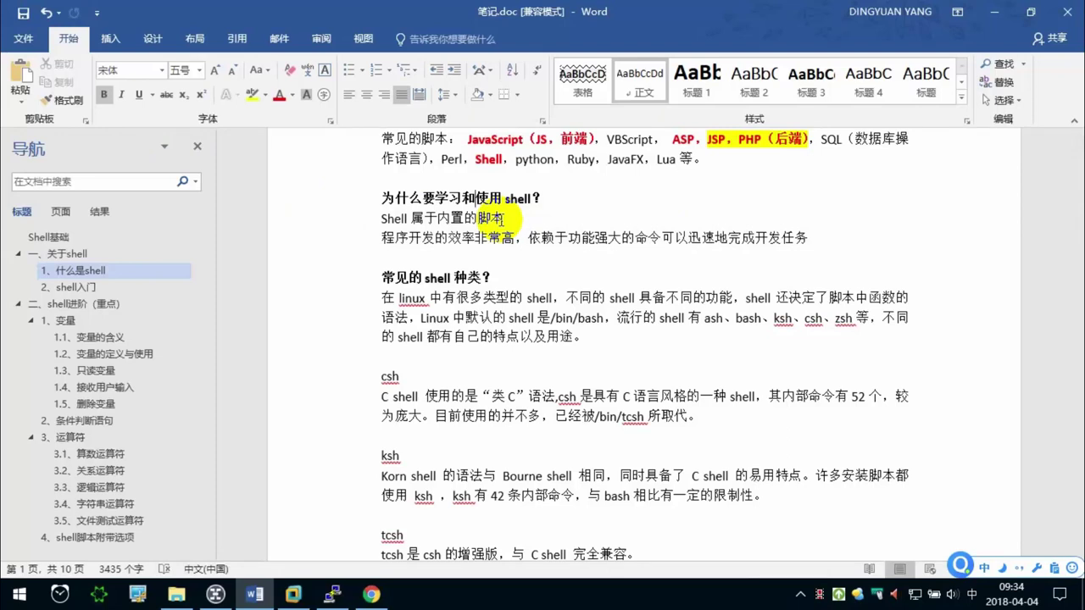
Add （批处理） to the end of the '…完成开发任务' sentence and insert a new line below it.
click(809, 238)
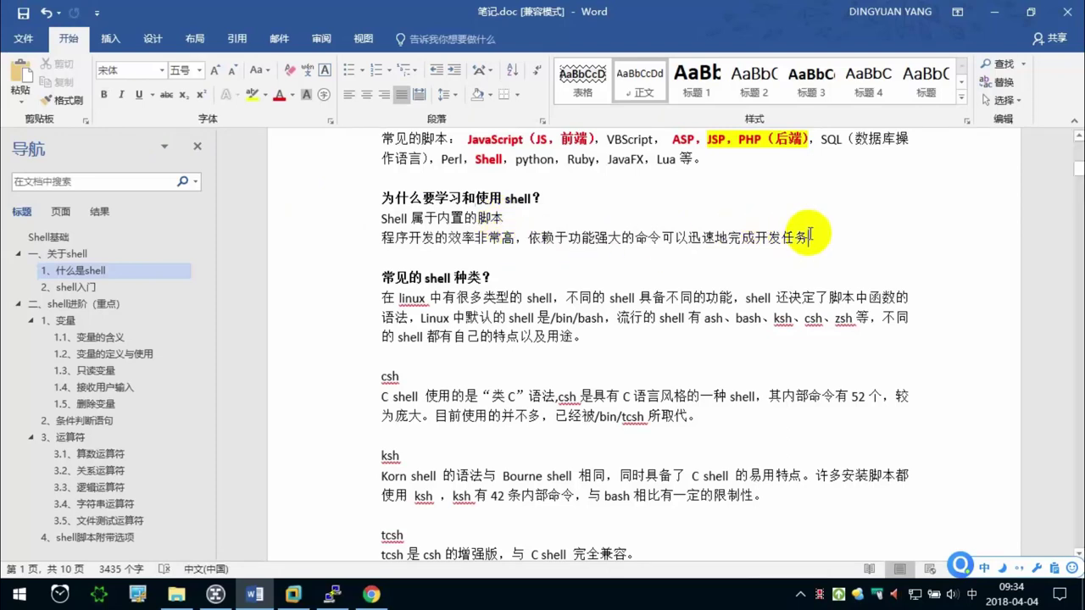
text(())
text(批处理）)
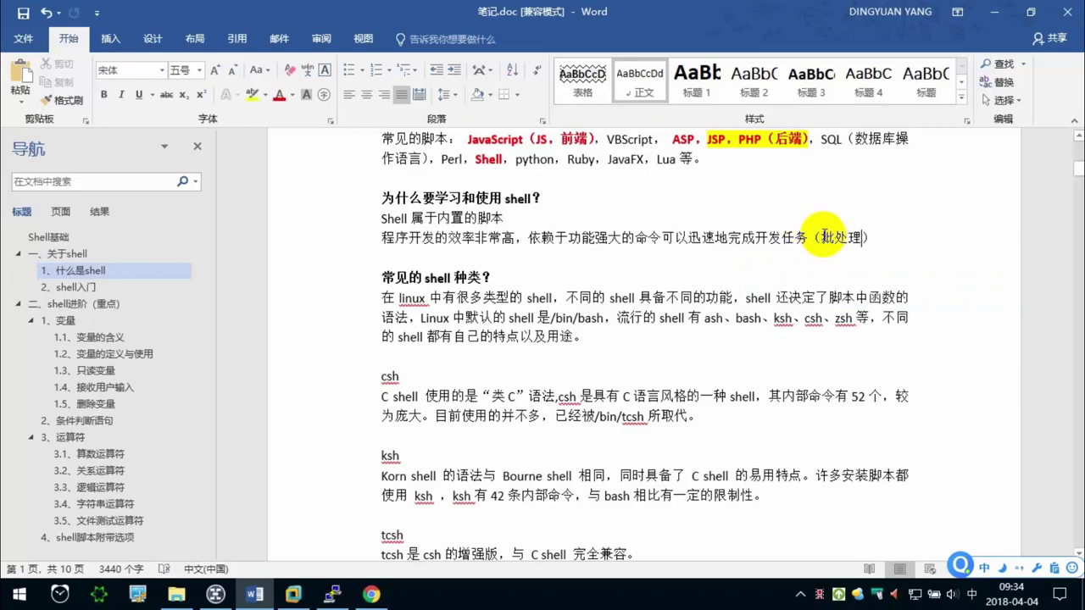
click(820, 235)
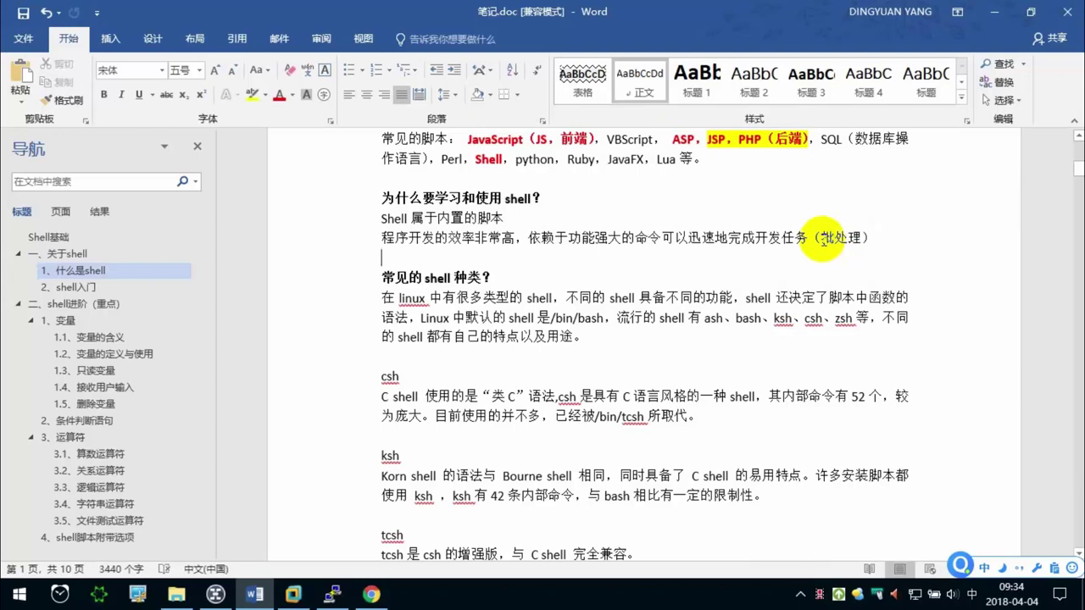
drag(820, 236, 860, 238)
click(651, 269)
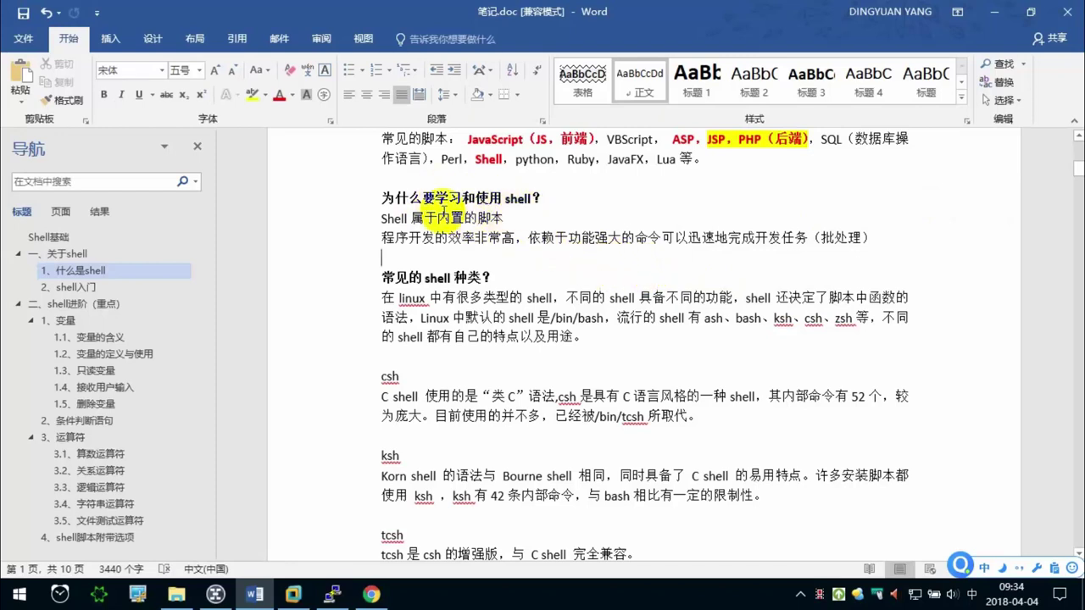
drag(382, 219, 506, 218)
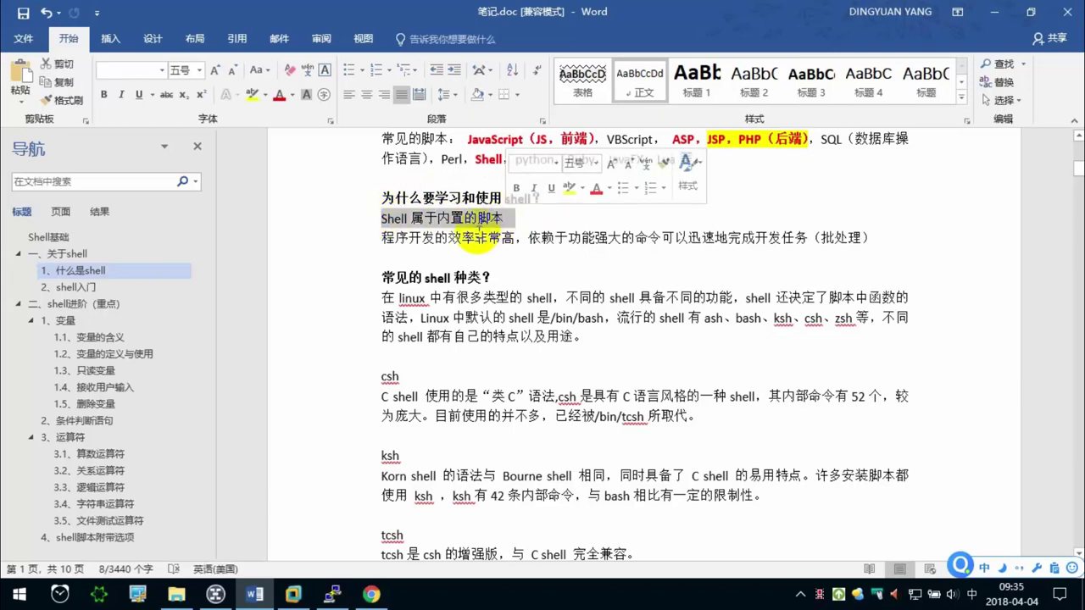
drag(395, 238, 551, 240)
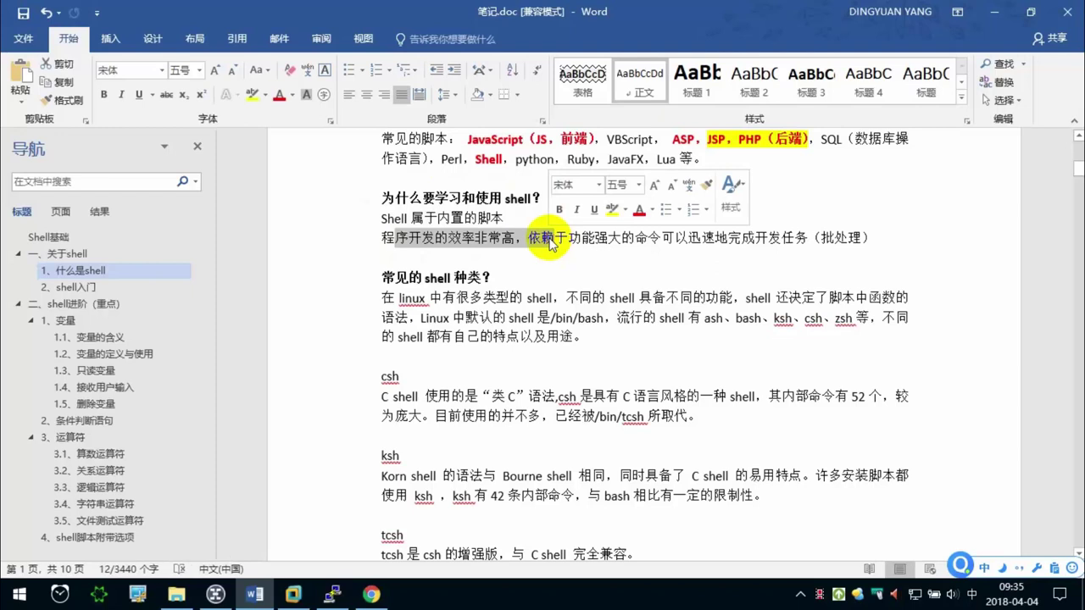
click(549, 240)
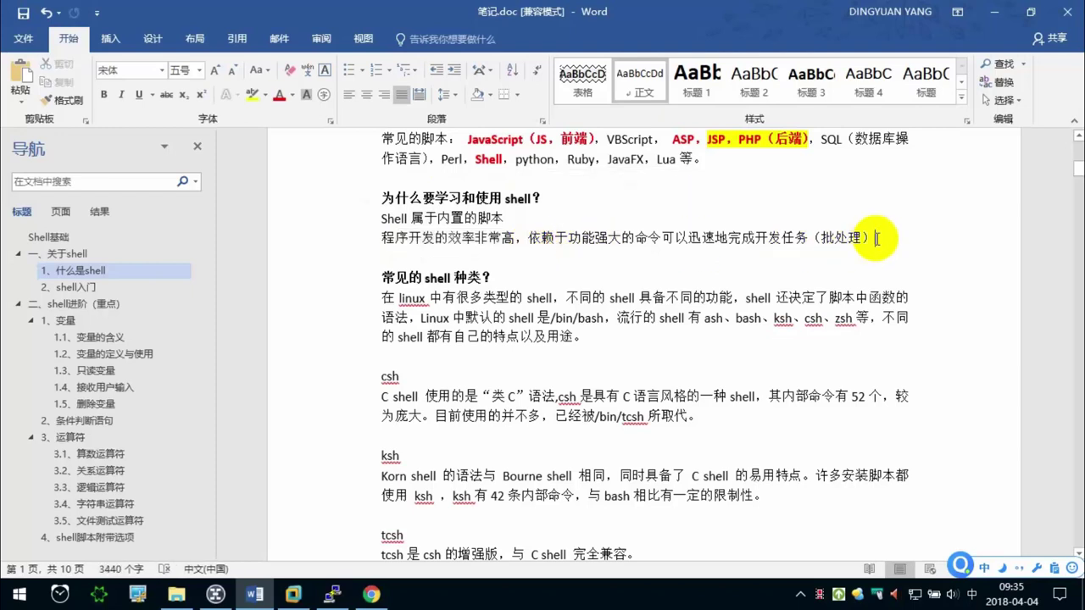
key(Return)
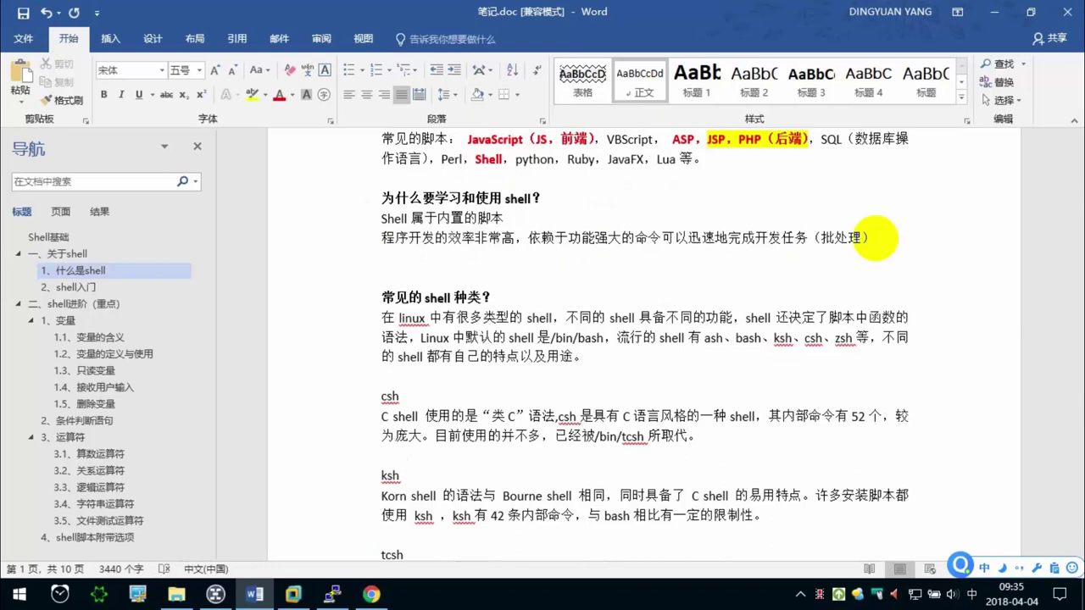
Type the line '语法简单，代码写起来比较轻松，简单…学' with pinyin input below the efficiency note.
text(..语法，jiandan)
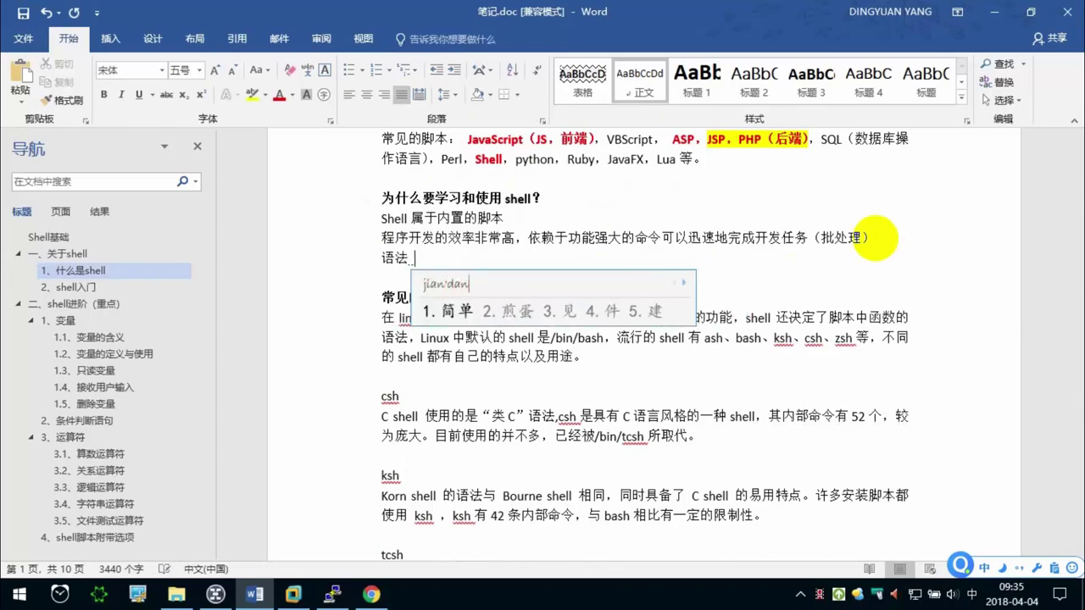
text(简单，daima)
key(space)
text(b)
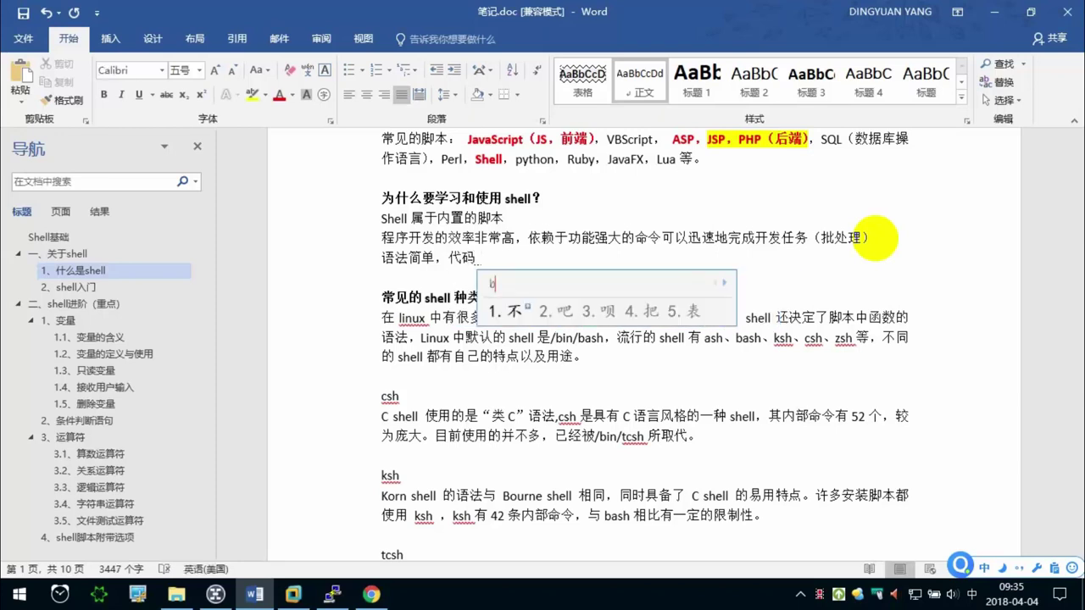
key(BackSpace)
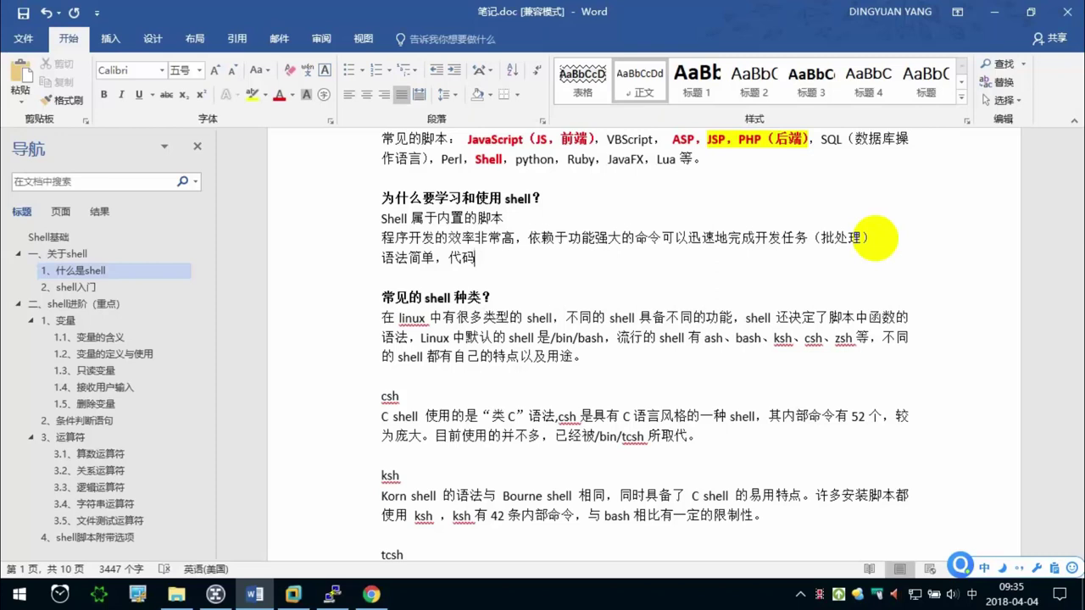
text(xie)
key(space)
text(qilai)
key(space)
text(bijiao)
key(space)
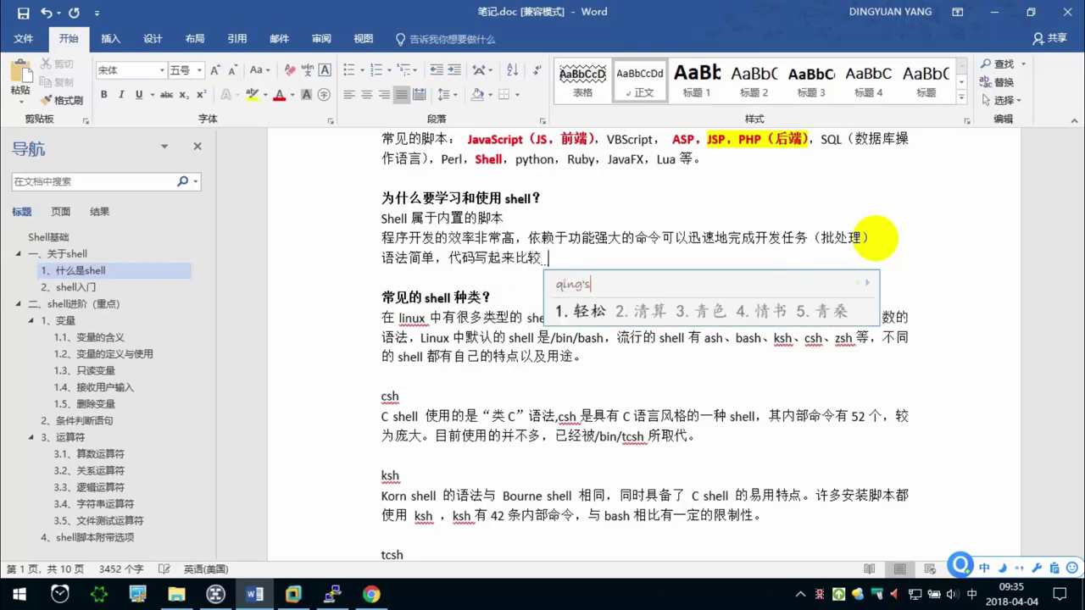
text(qingsong)
key(space)
text(,)
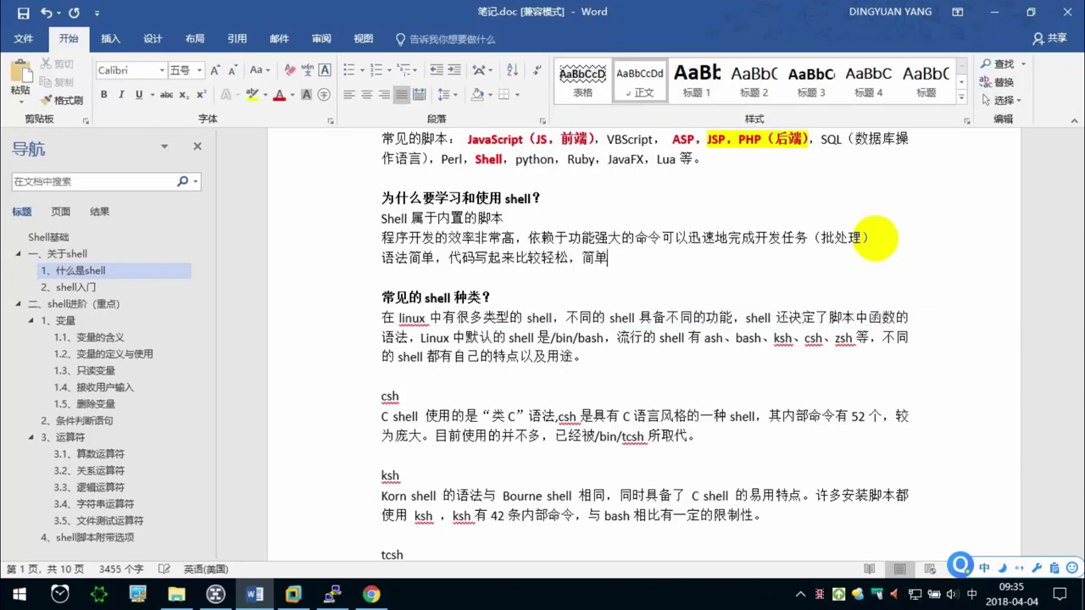
text(jiandan)
key(space)
text(yixue)
key(Escape)
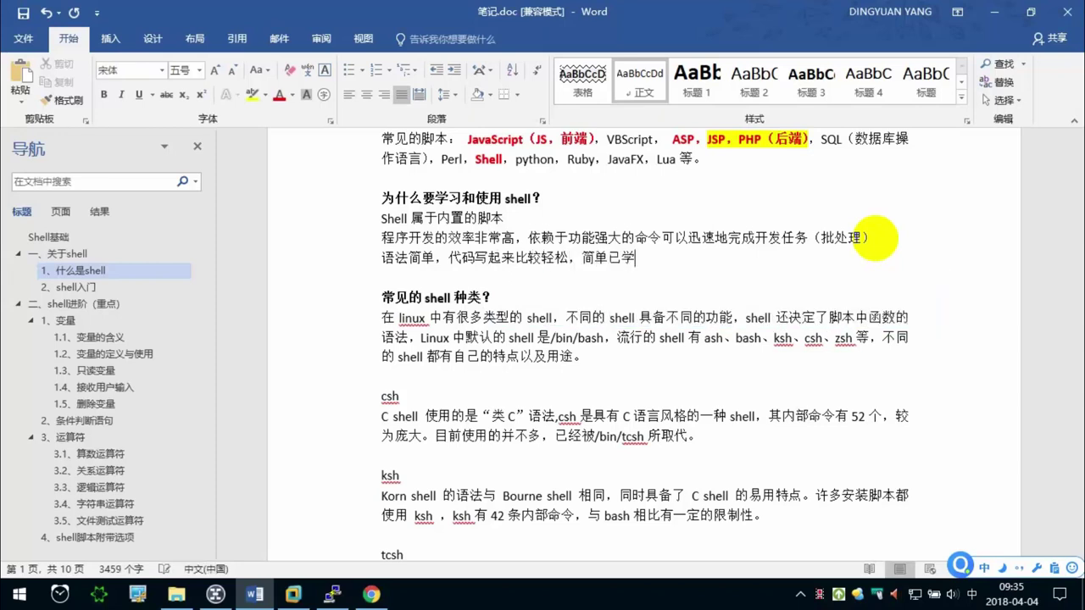
text(.yixue)
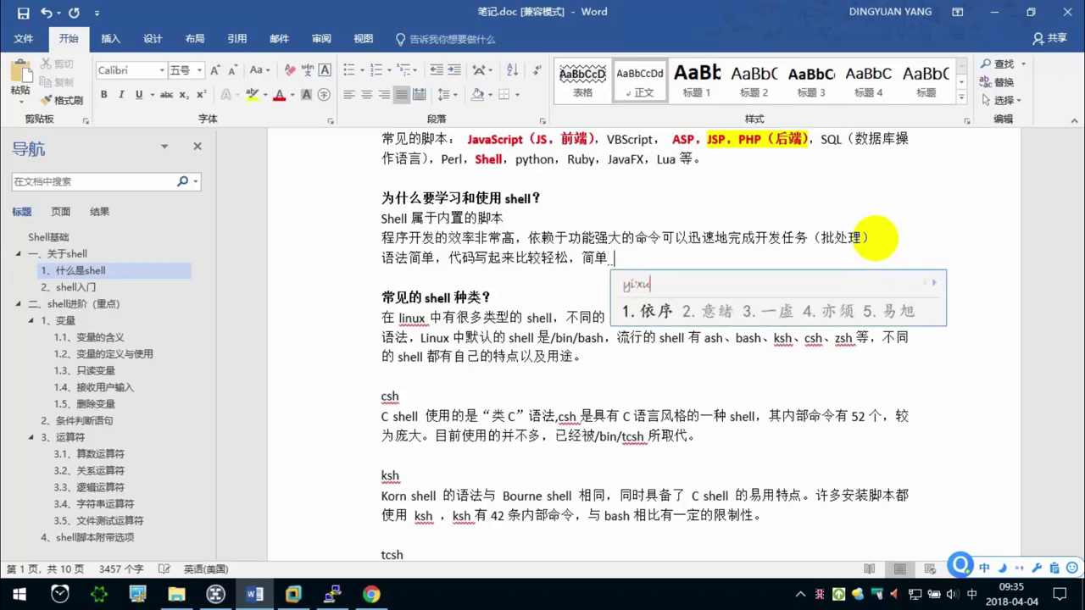
text(2)
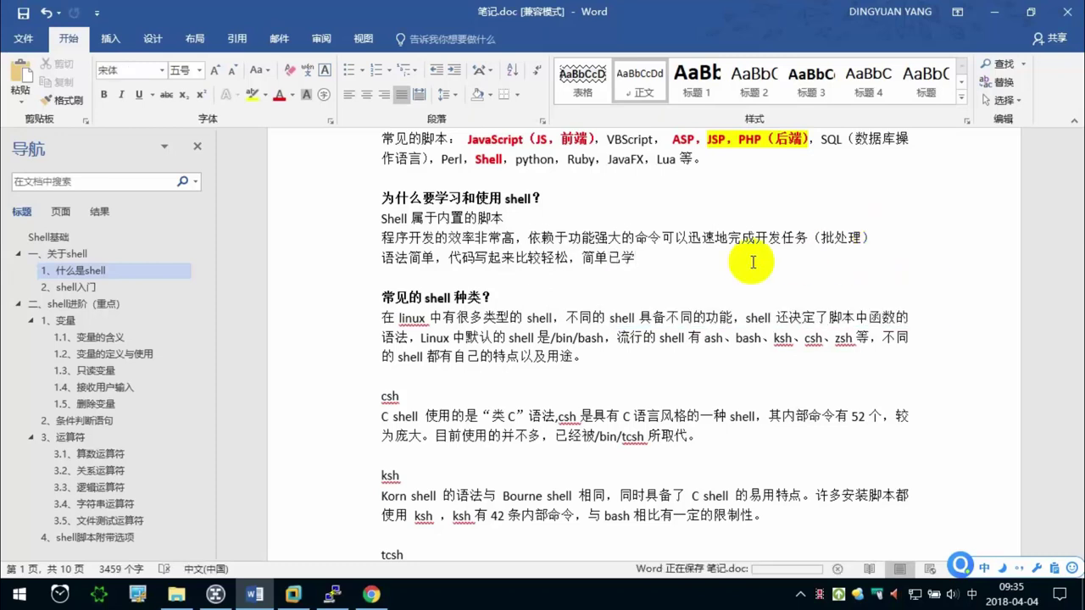
Replace the mistyped 已 with 易 so the line ends with 简单易学.
click(608, 258)
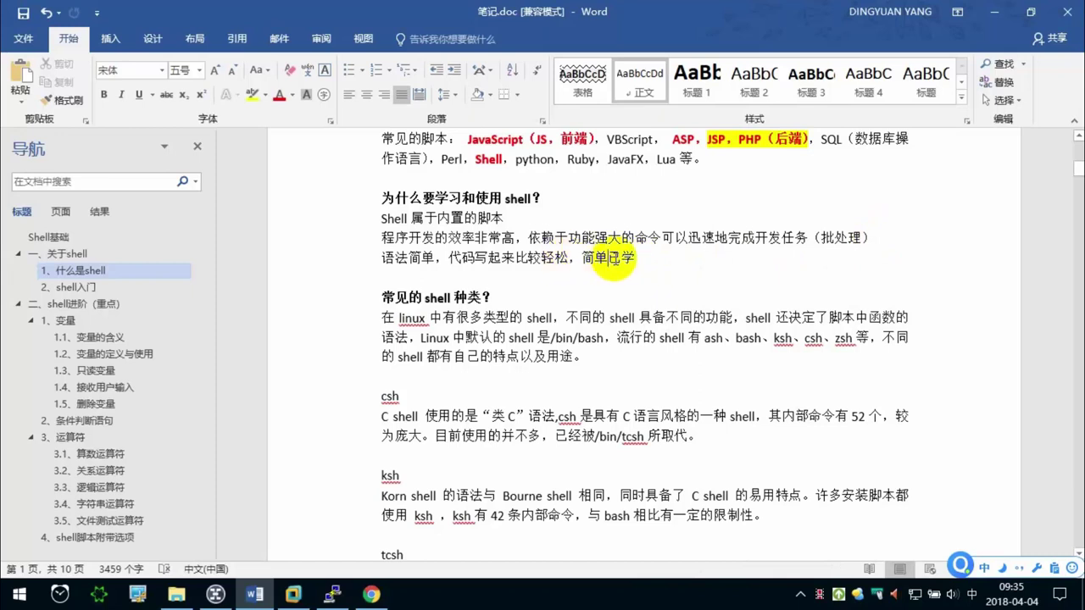
key(Delete)
text(rongyi)
key(space)
click(624, 258)
key(BackSpace)
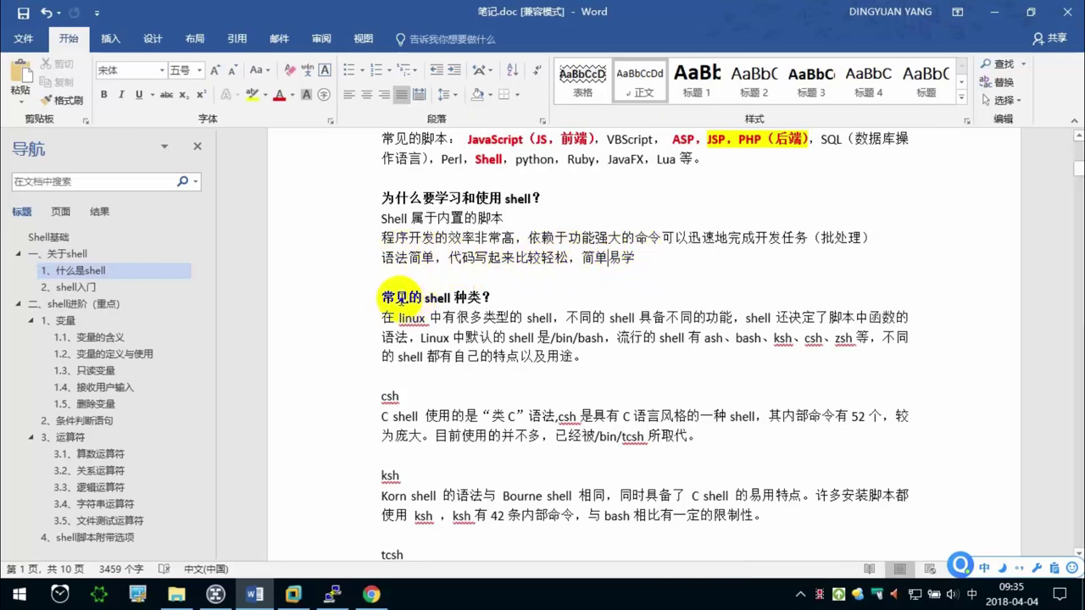
scroll(403, 299, down, 1)
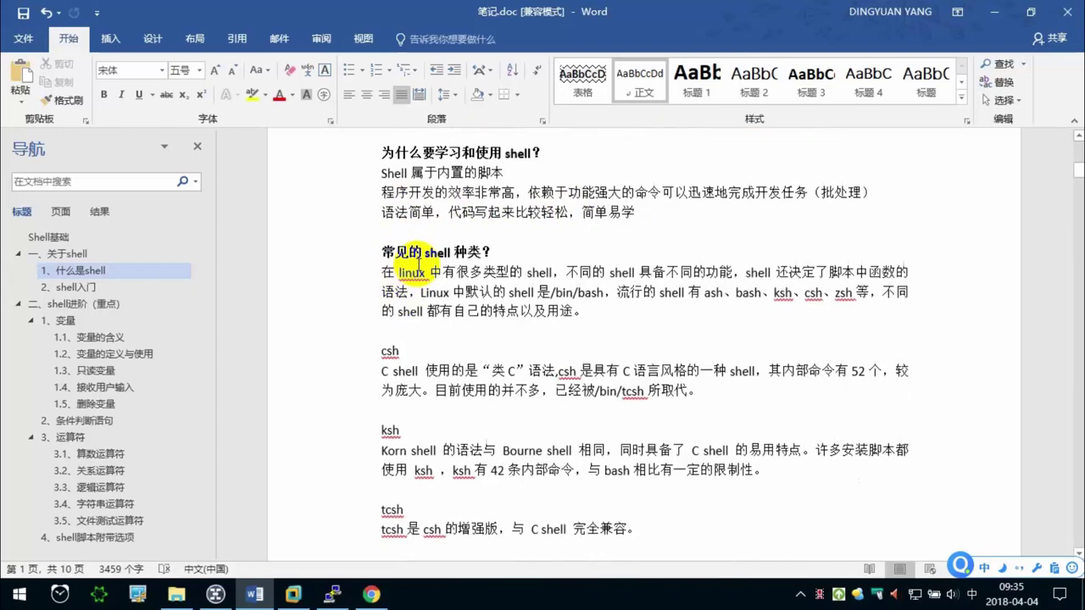
scroll(419, 261, up, 1)
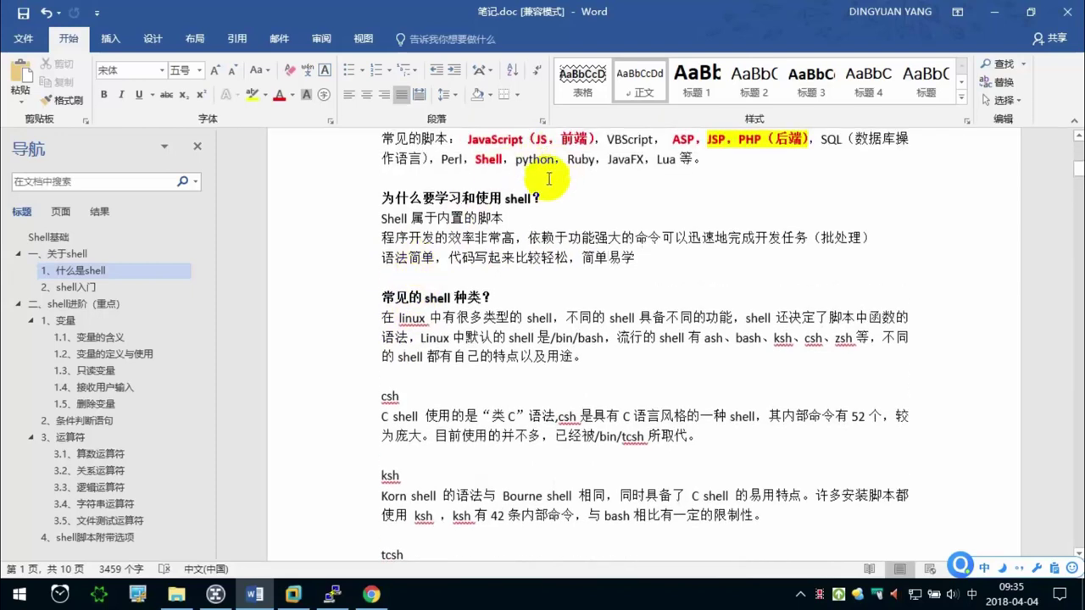
drag(407, 297, 383, 297)
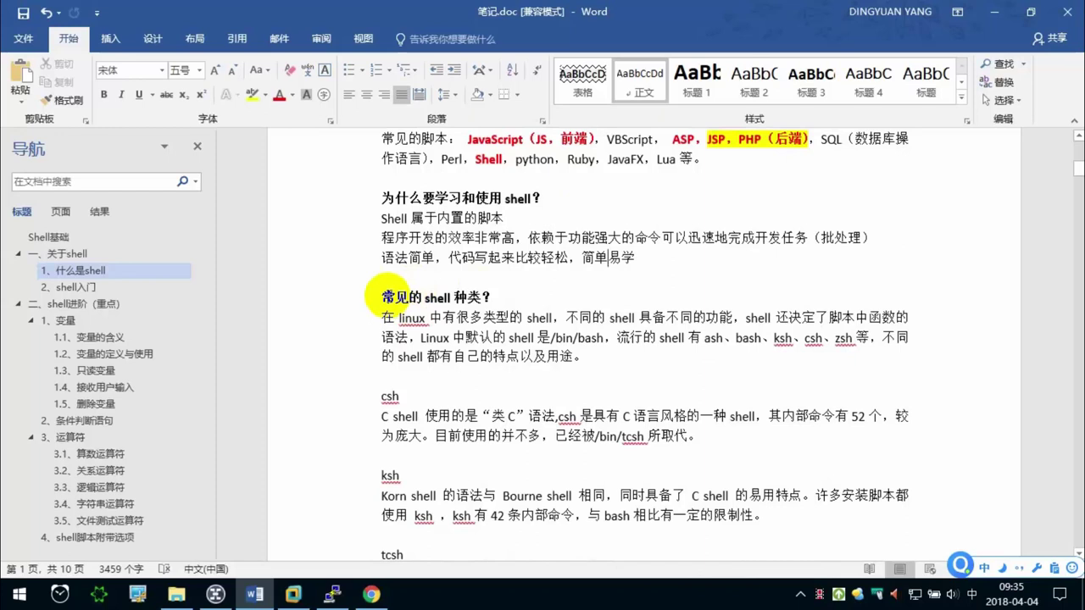
double_click(390, 297)
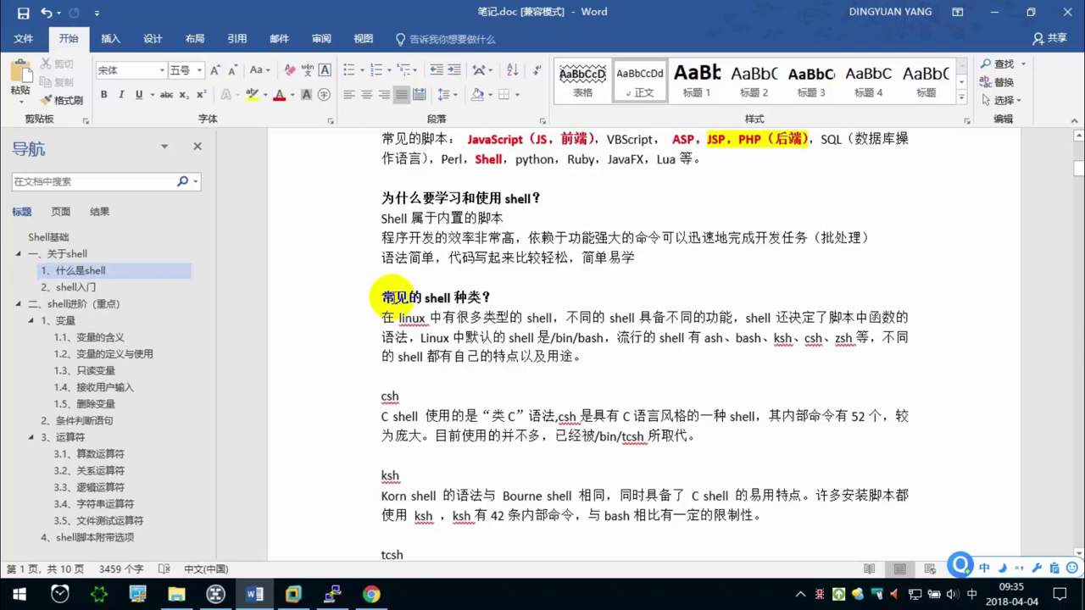
click(396, 315)
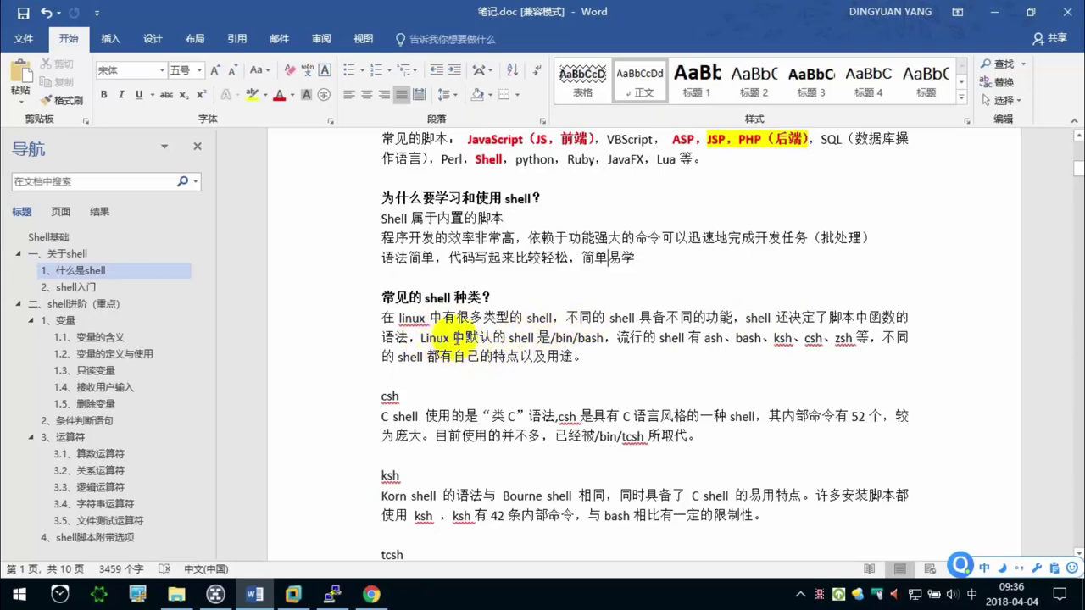
Make /bin/bash in the default-shell line bold red and add （重点） after it.
click(452, 338)
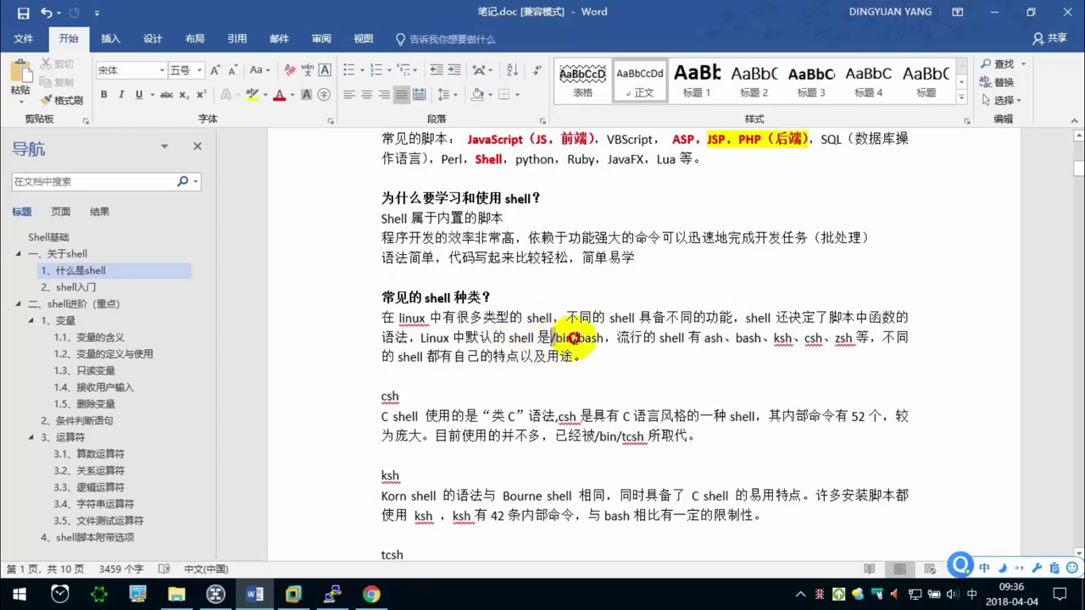
drag(551, 337, 604, 339)
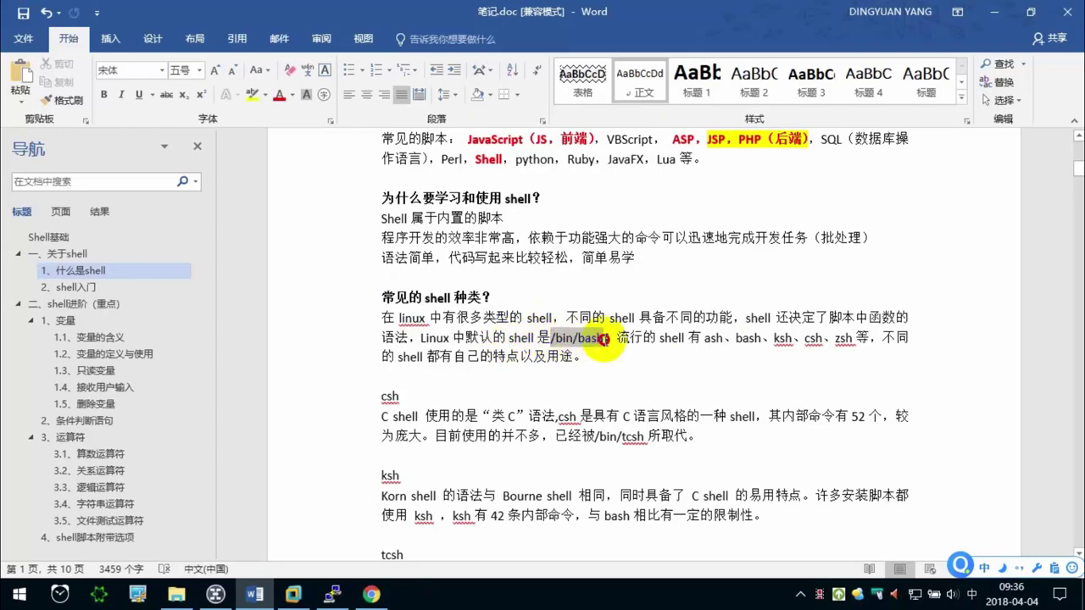
click(104, 94)
click(278, 94)
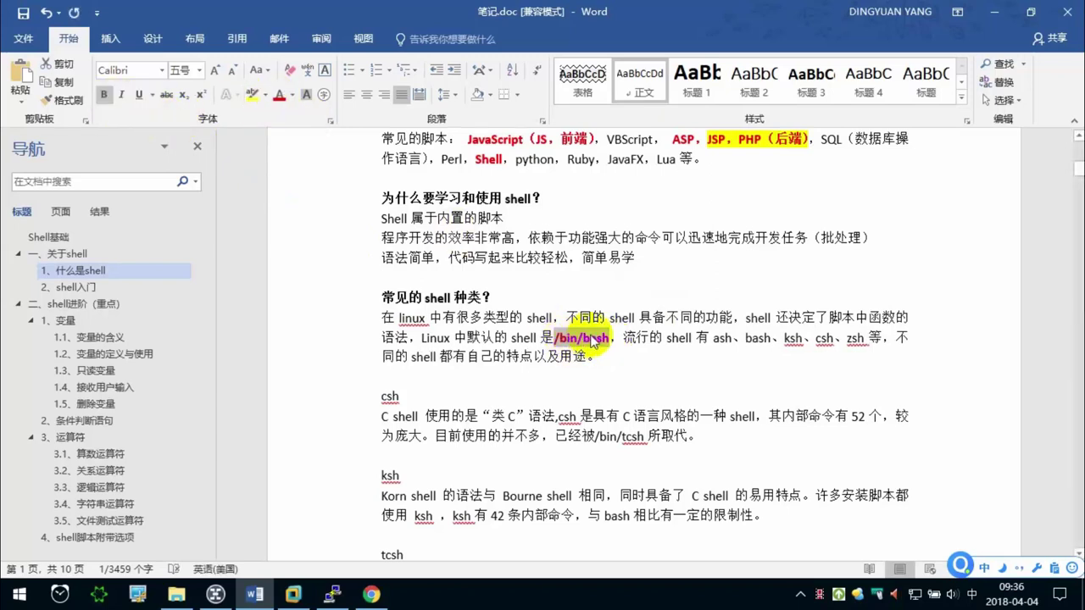
click(610, 339)
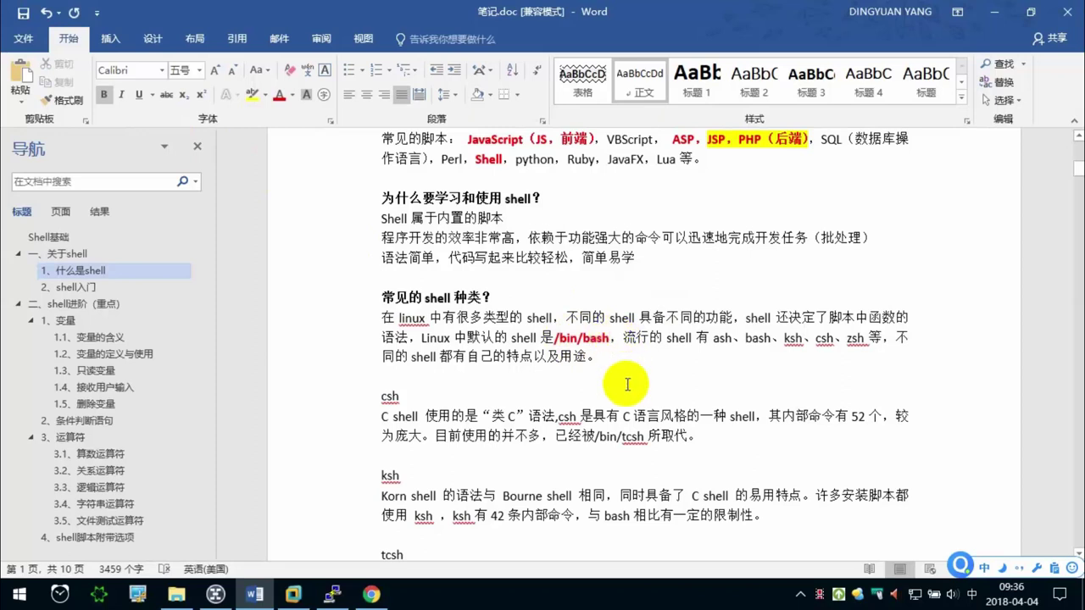
text(（）)
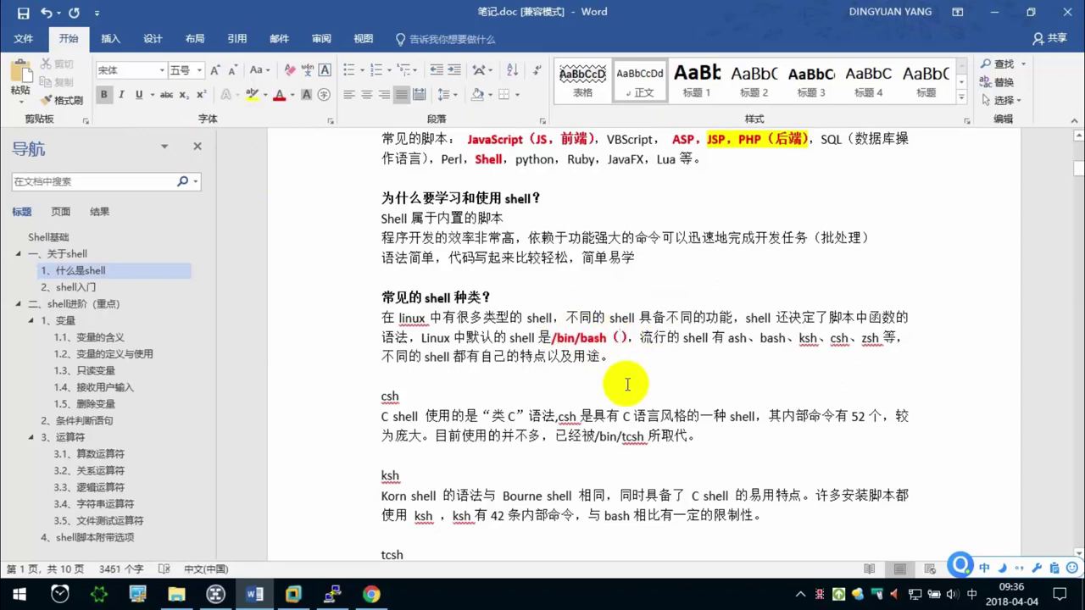
text(重点)
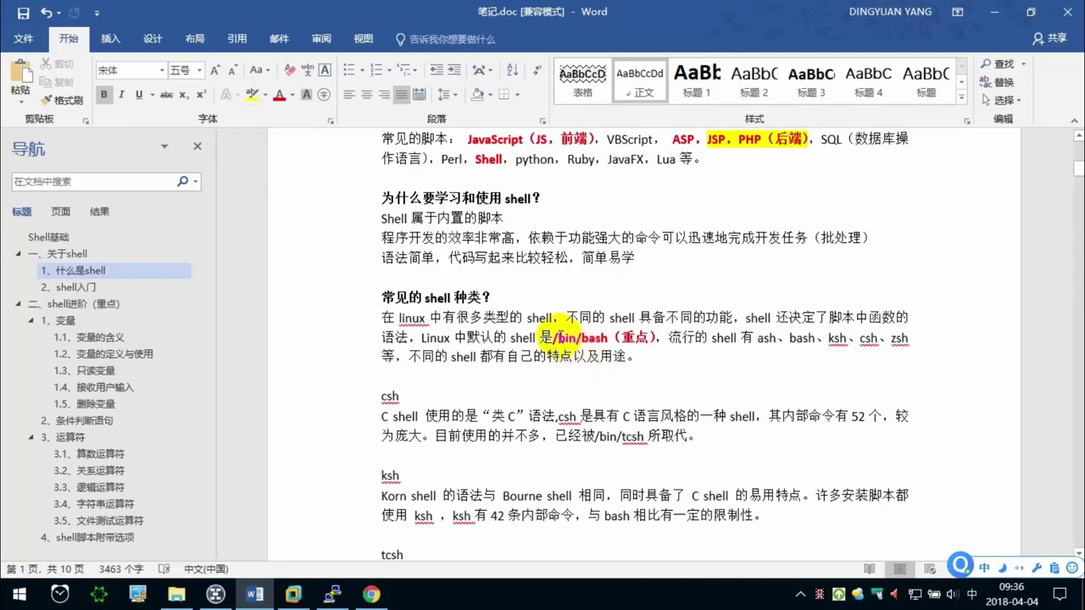
drag(550, 337, 616, 338)
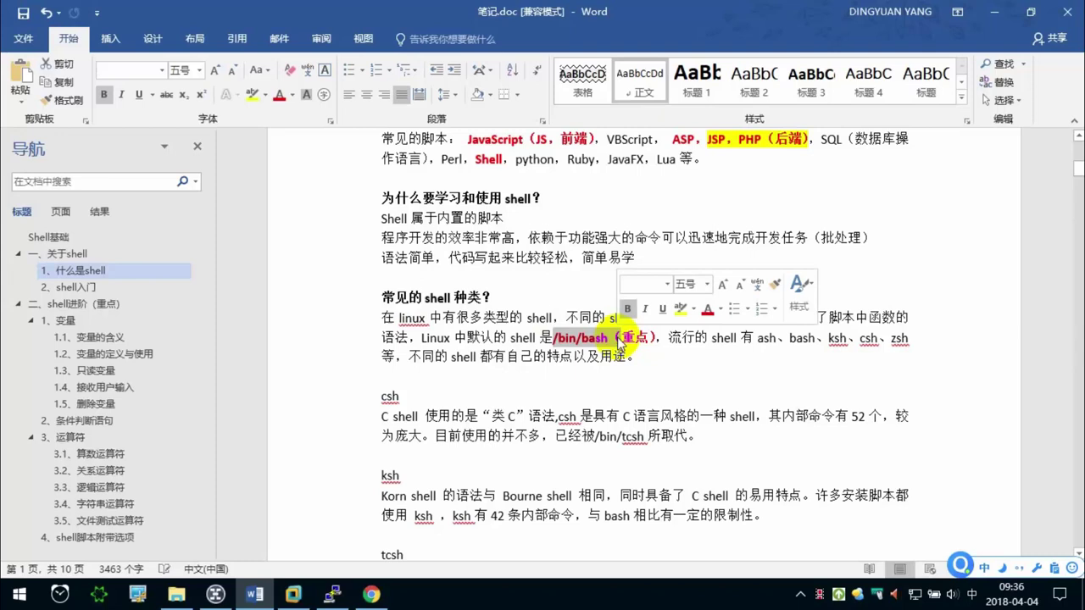
click(643, 360)
scroll(643, 359, down, 1)
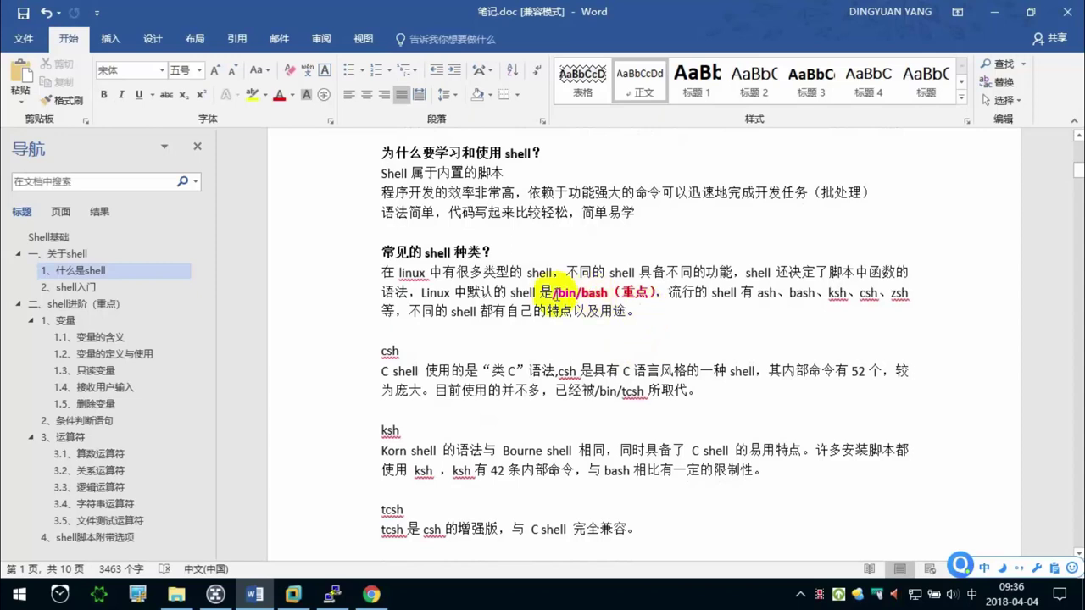
In PuTTY run ls /bin/bash, then ll /bin/bash, and return to Word.
click(348, 595)
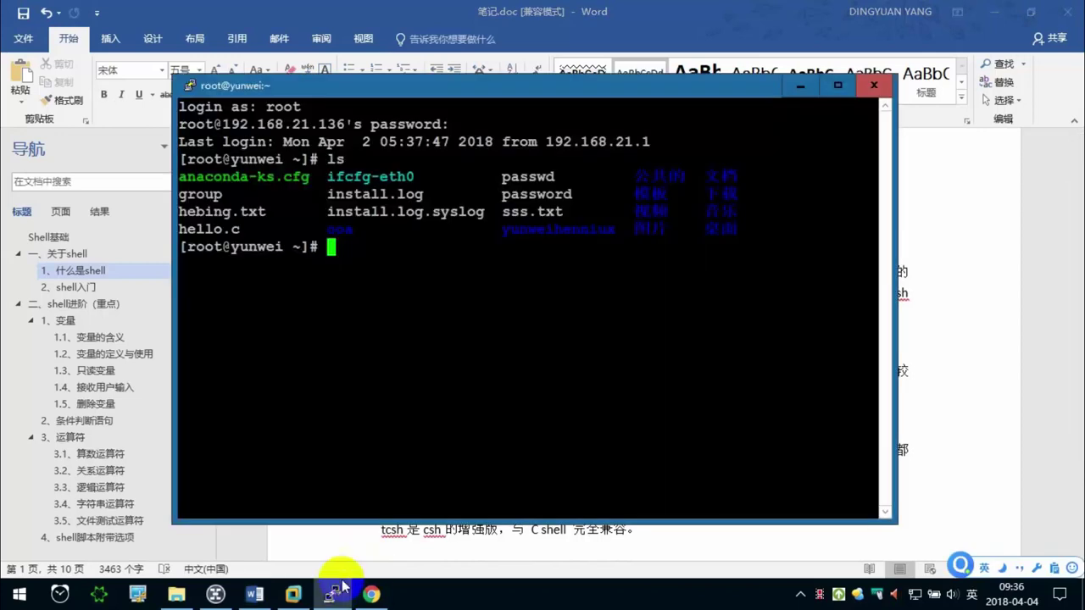
text(ls )
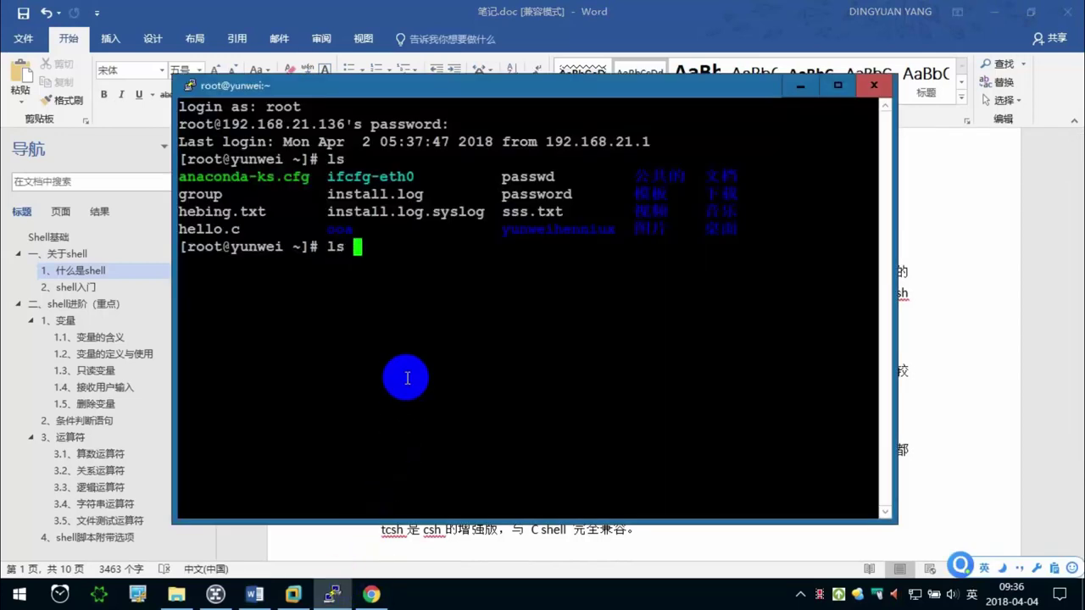
text(/bi)
text(n/bash)
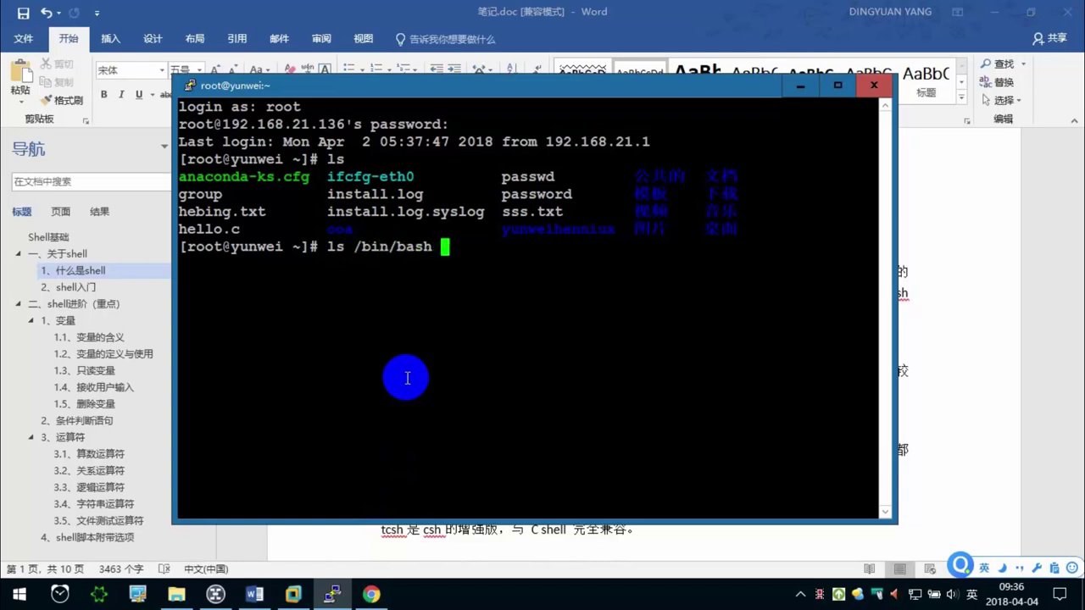
key(Return)
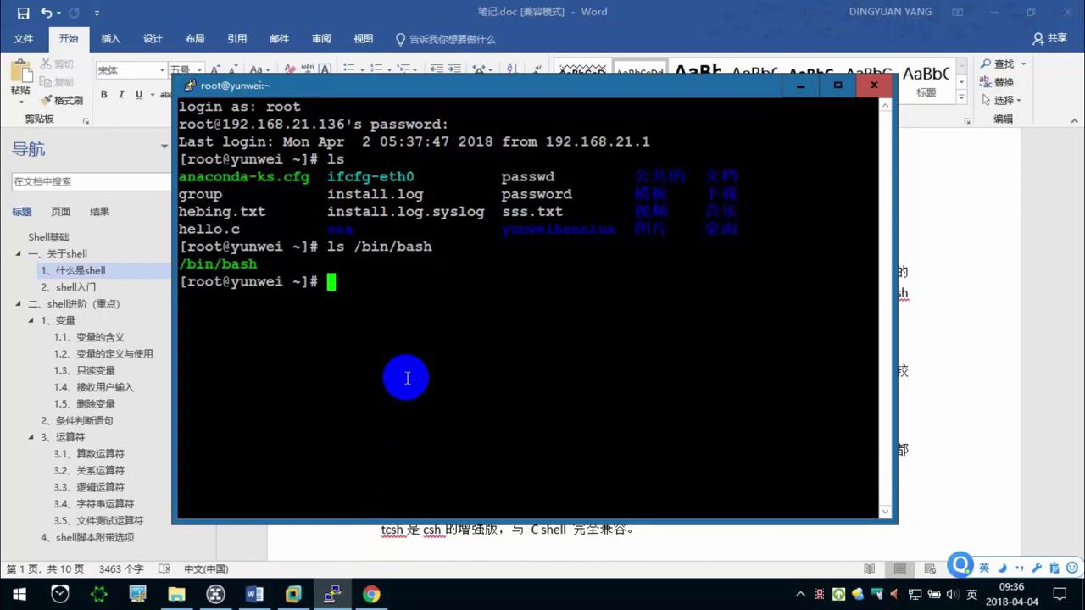
key(Up)
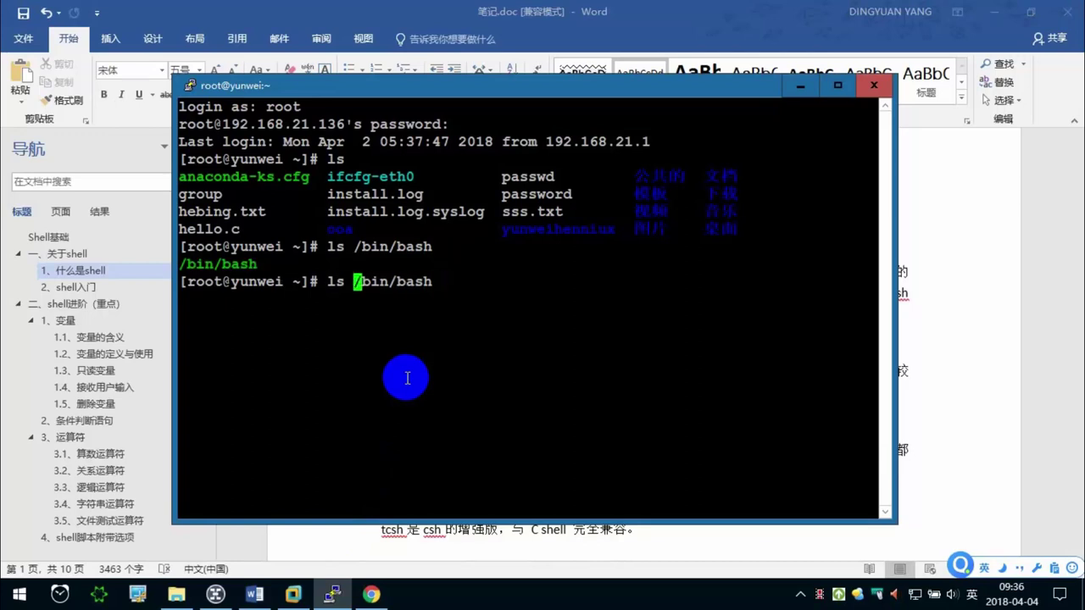
key(BackSpace)
text(l)
key(Return)
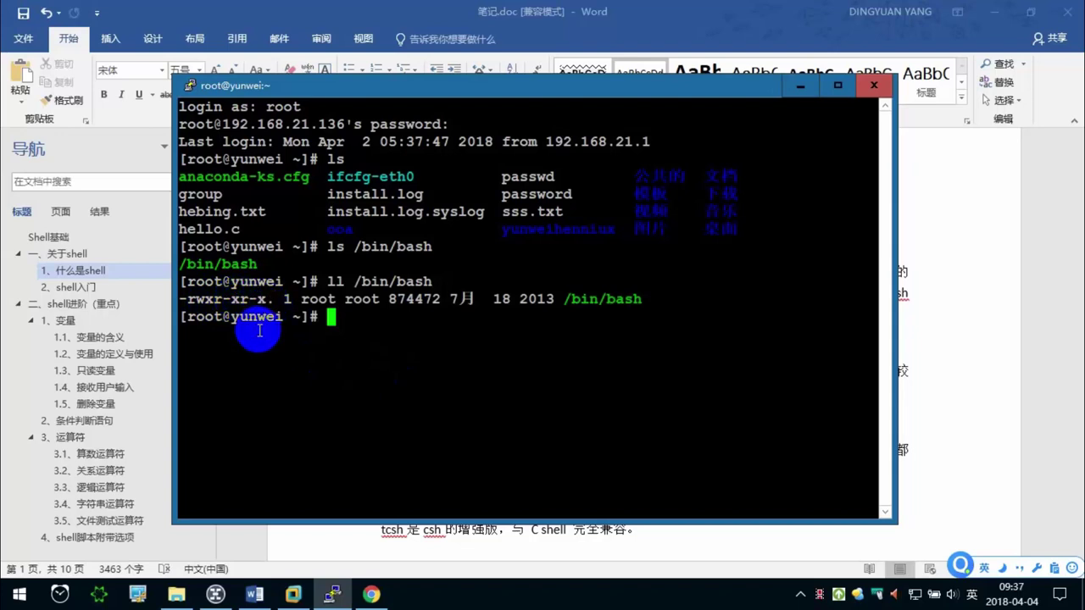
click(963, 308)
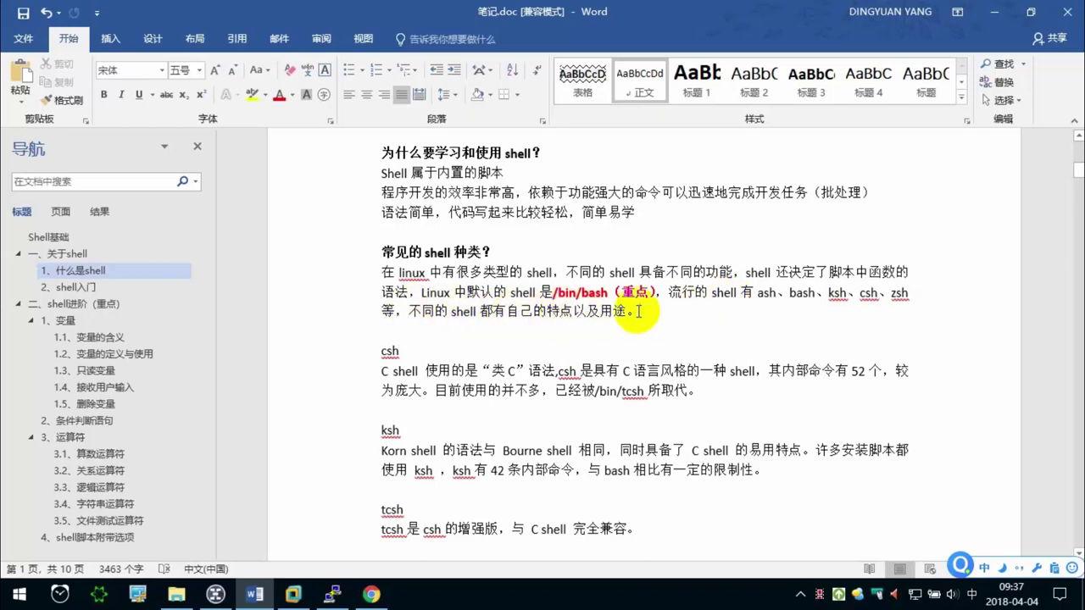
Highlight phrases in the shell-types overview and csh paragraph while explaining them.
scroll(639, 311, down, 1)
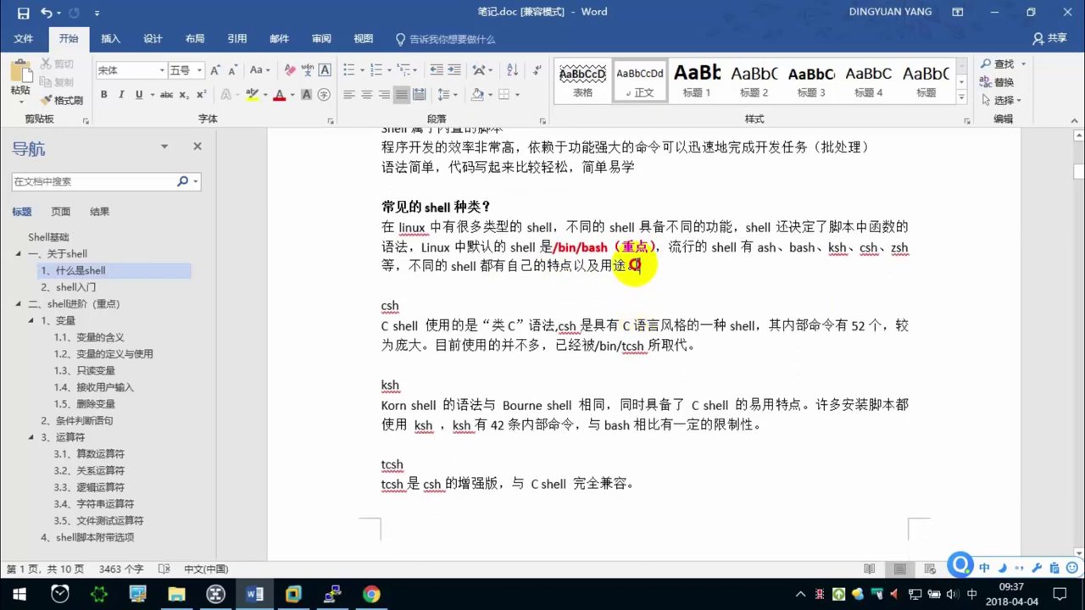
drag(636, 265, 386, 211)
key(Right)
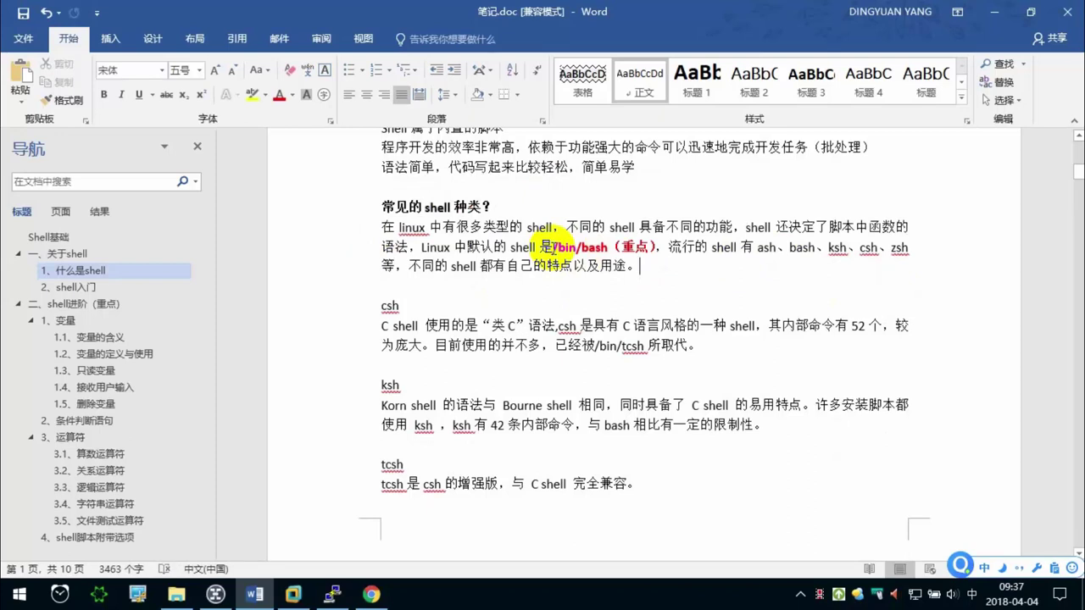
scroll(553, 246, down, 1)
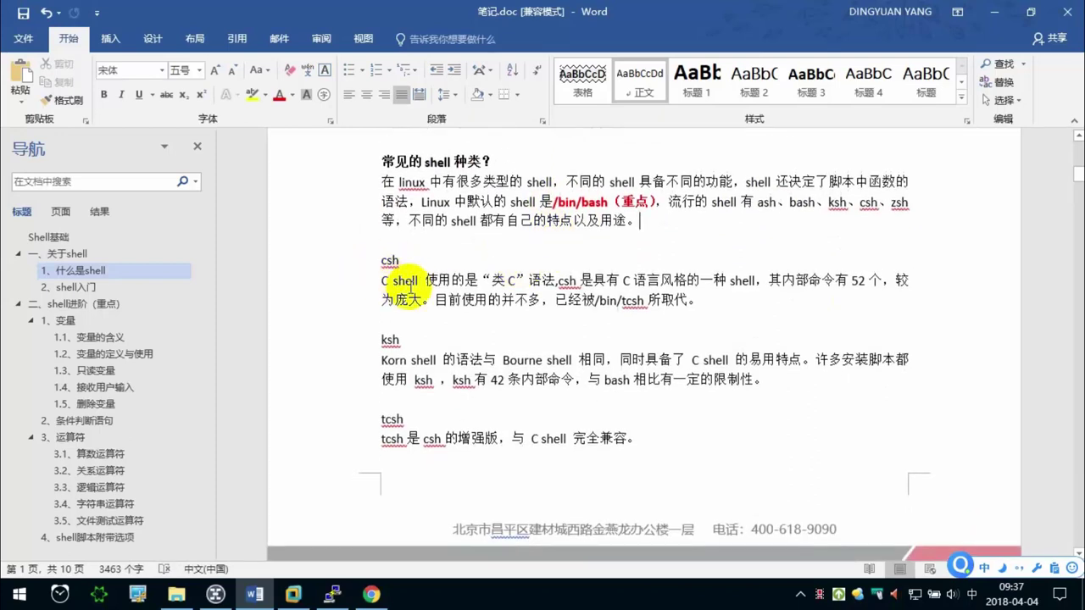
drag(426, 280, 554, 281)
click(554, 282)
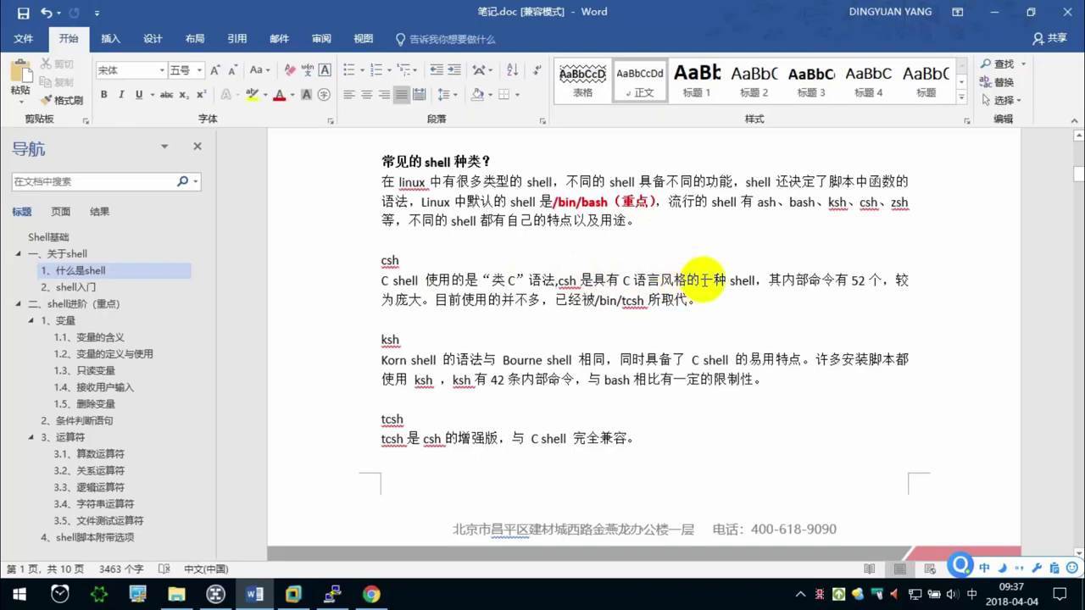
drag(754, 280, 378, 273)
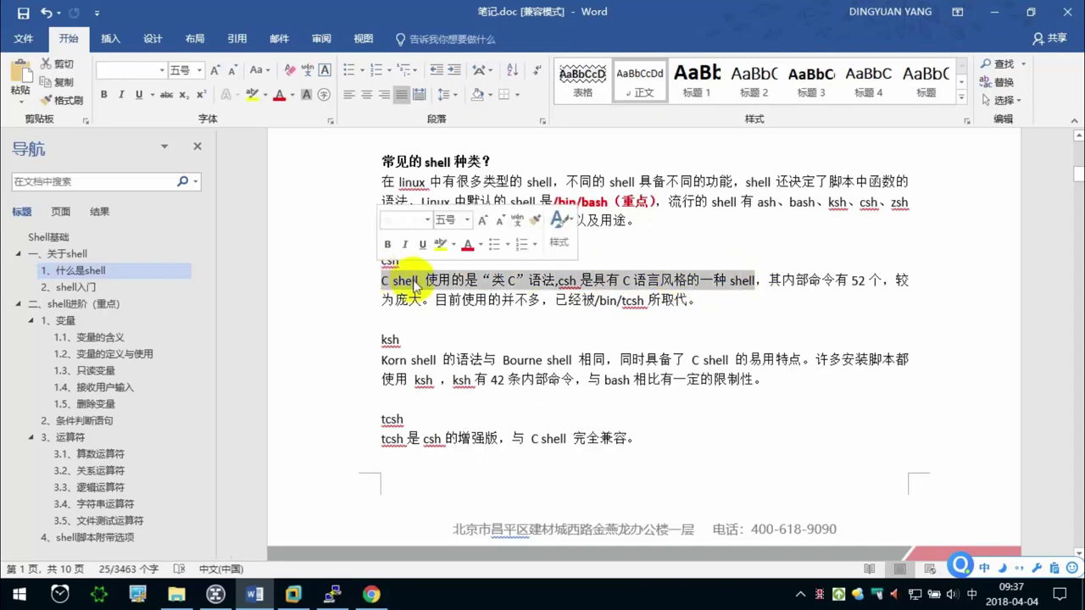
click(537, 303)
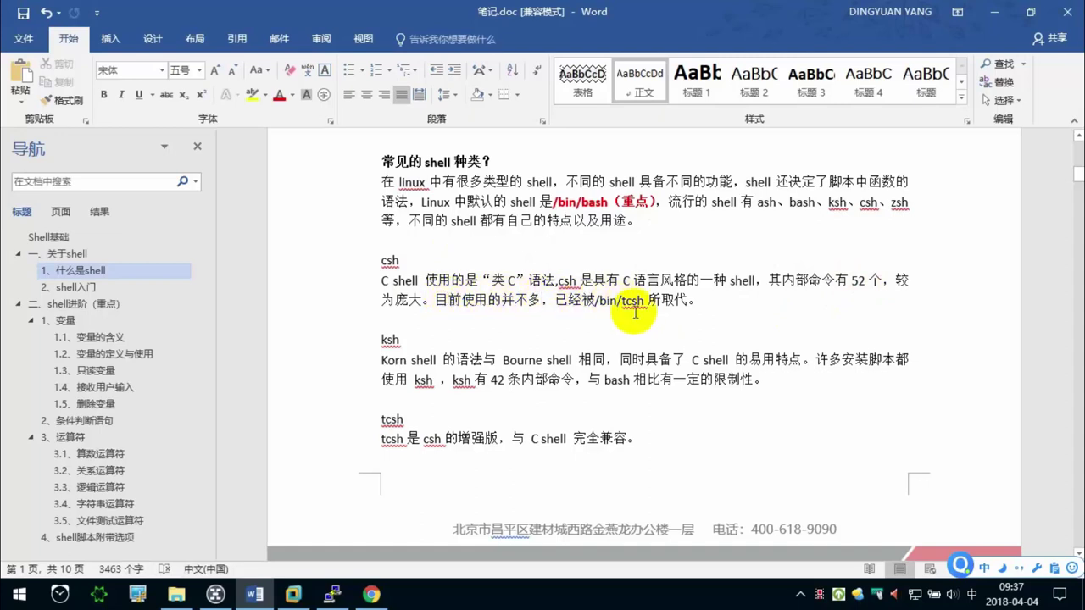
drag(701, 300, 373, 267)
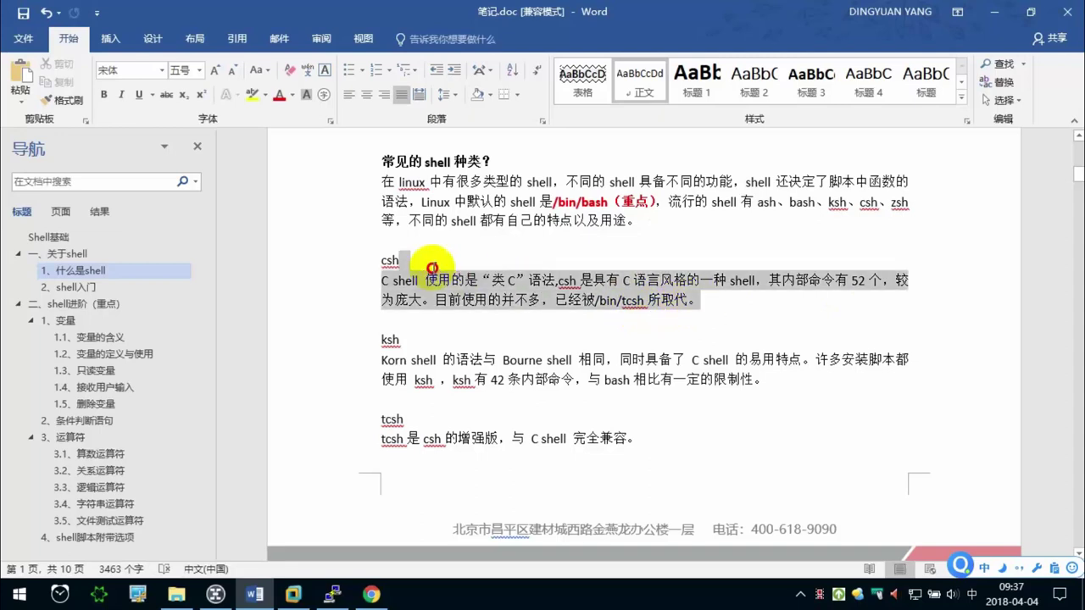
click(491, 280)
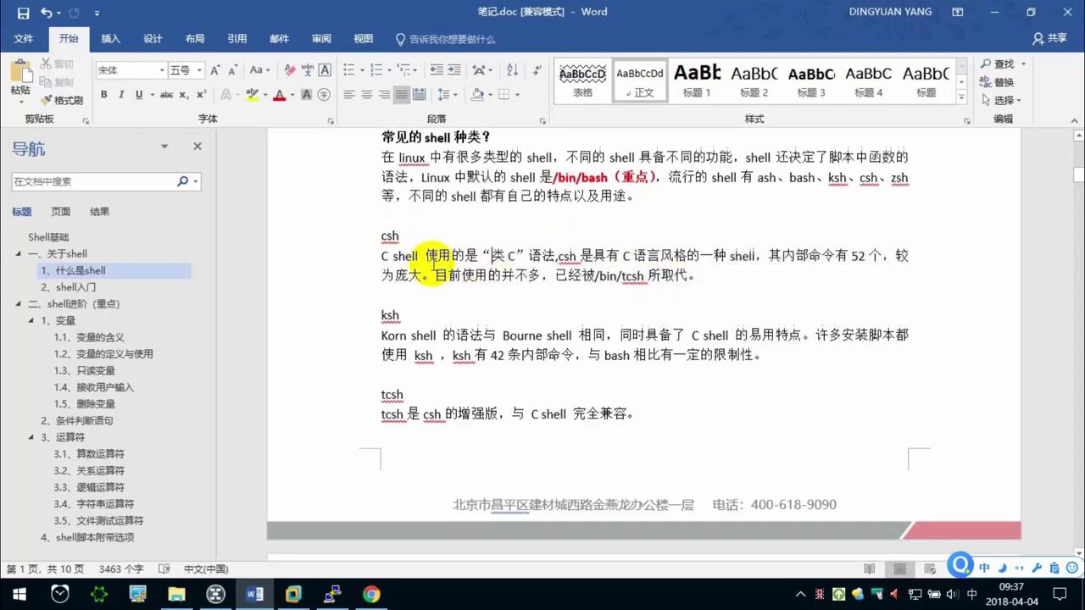
Highlight the Korn shell (ksh) paragraph and its usage line.
scroll(386, 254, down, 2)
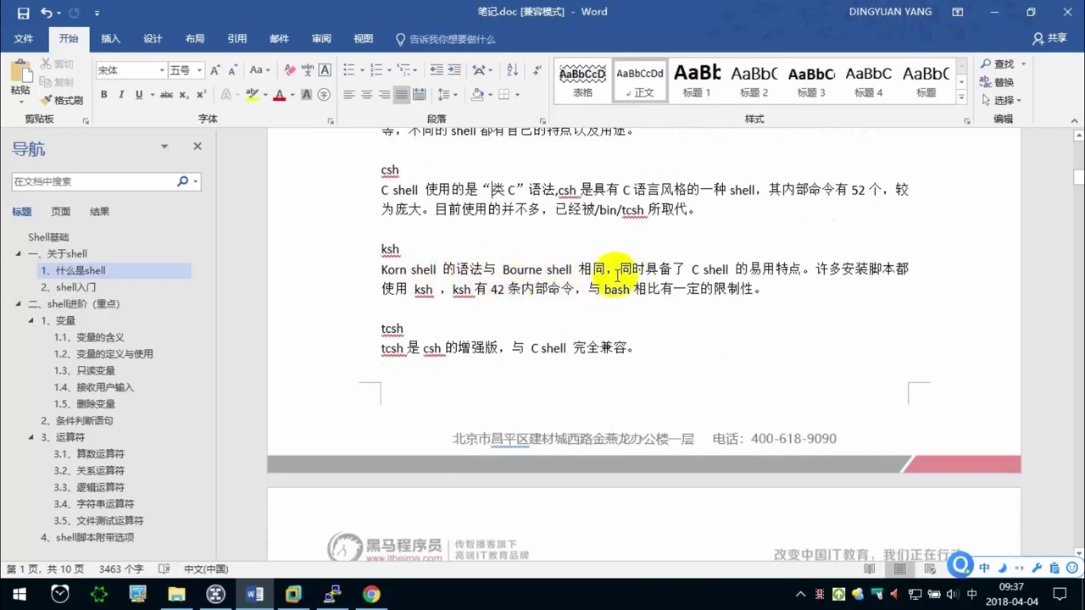
drag(631, 270, 800, 269)
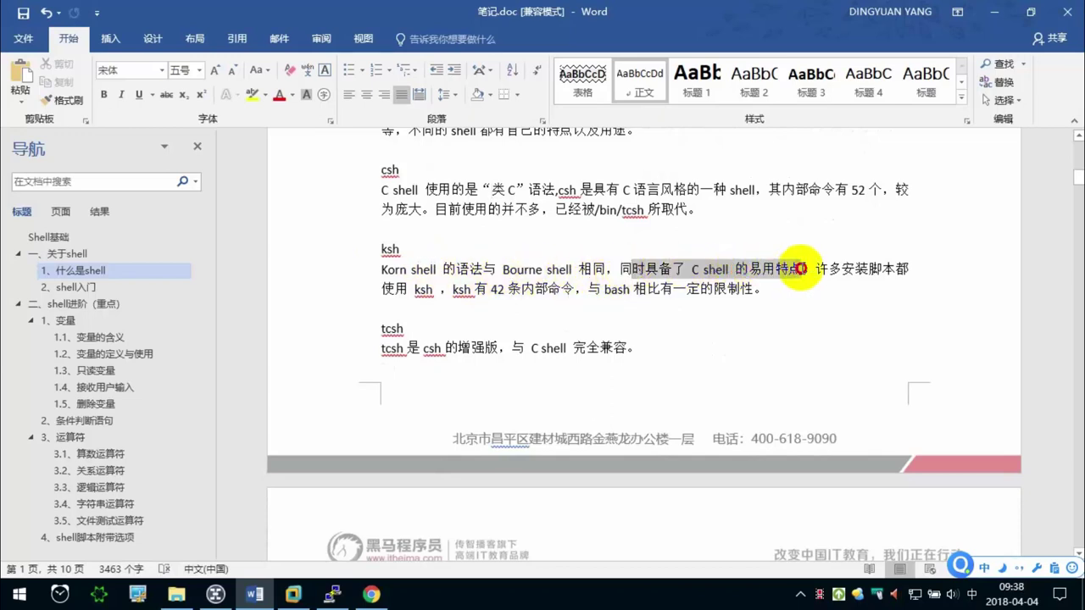
click(840, 269)
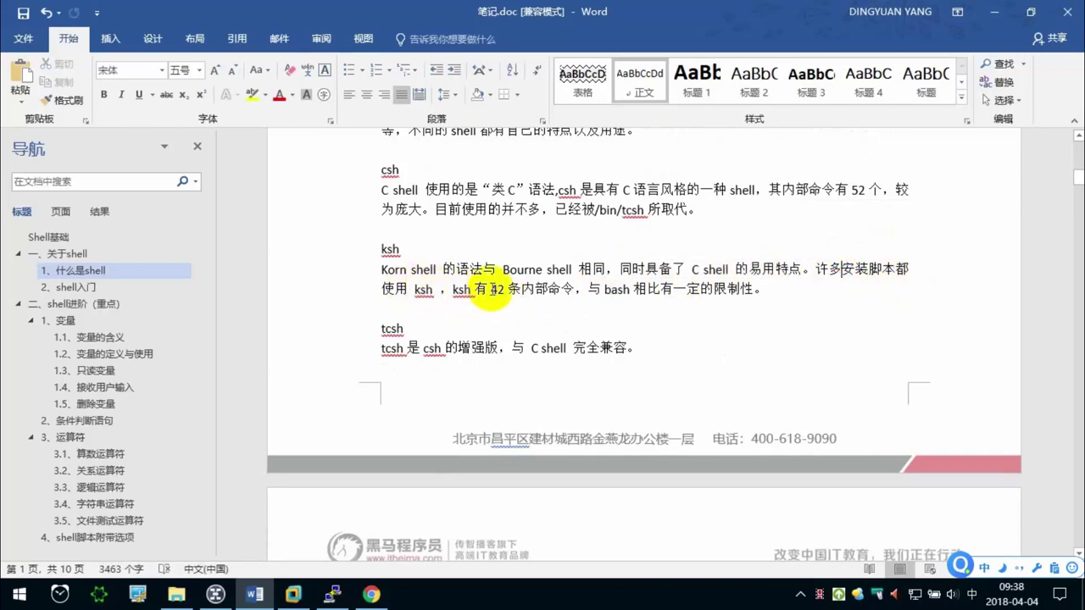
click(631, 289)
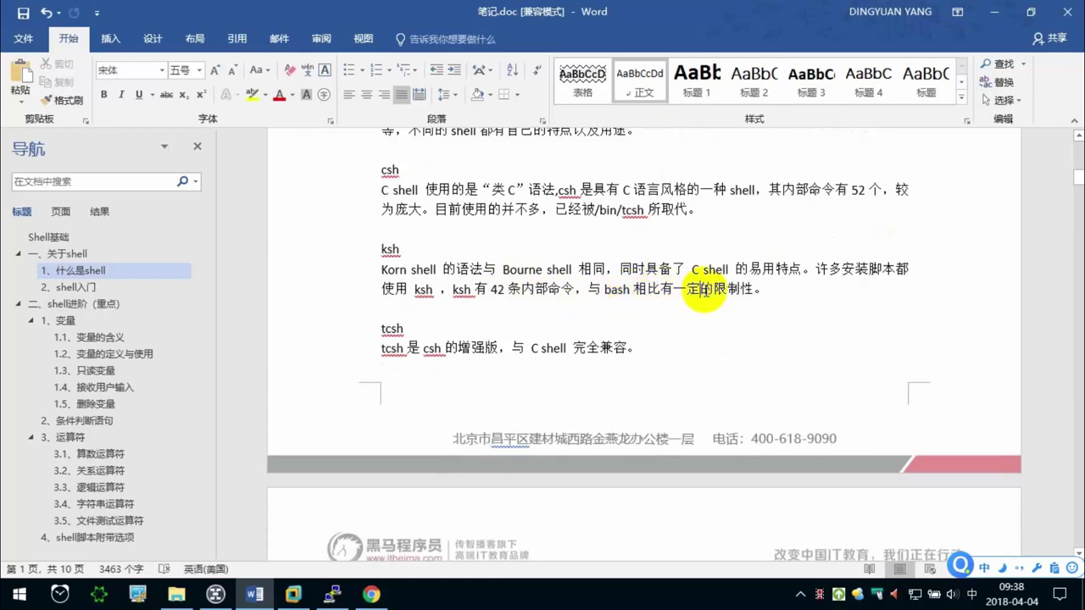
drag(772, 289, 389, 254)
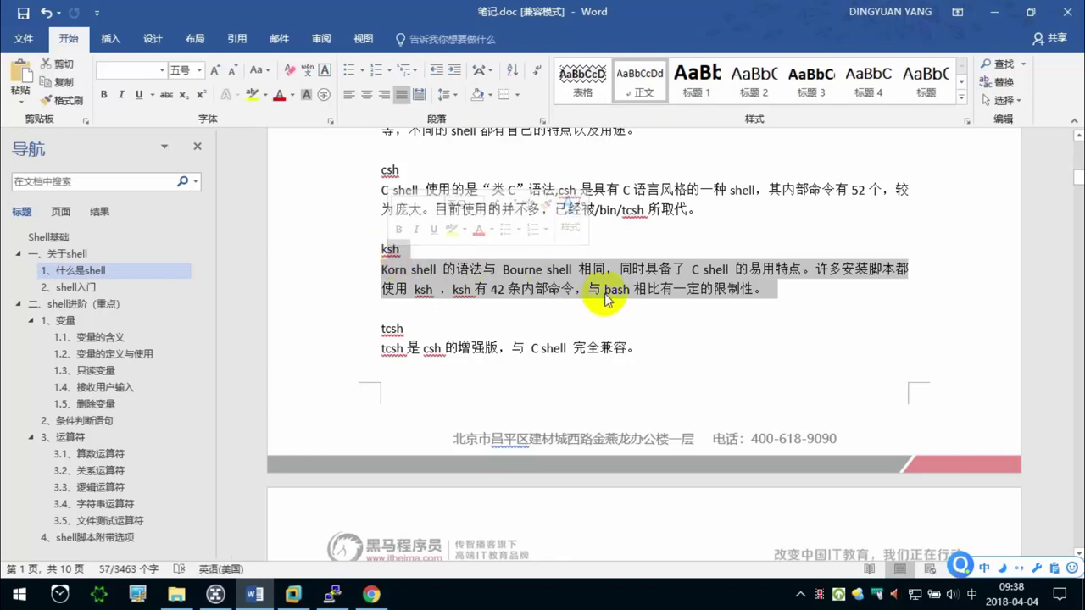
click(382, 249)
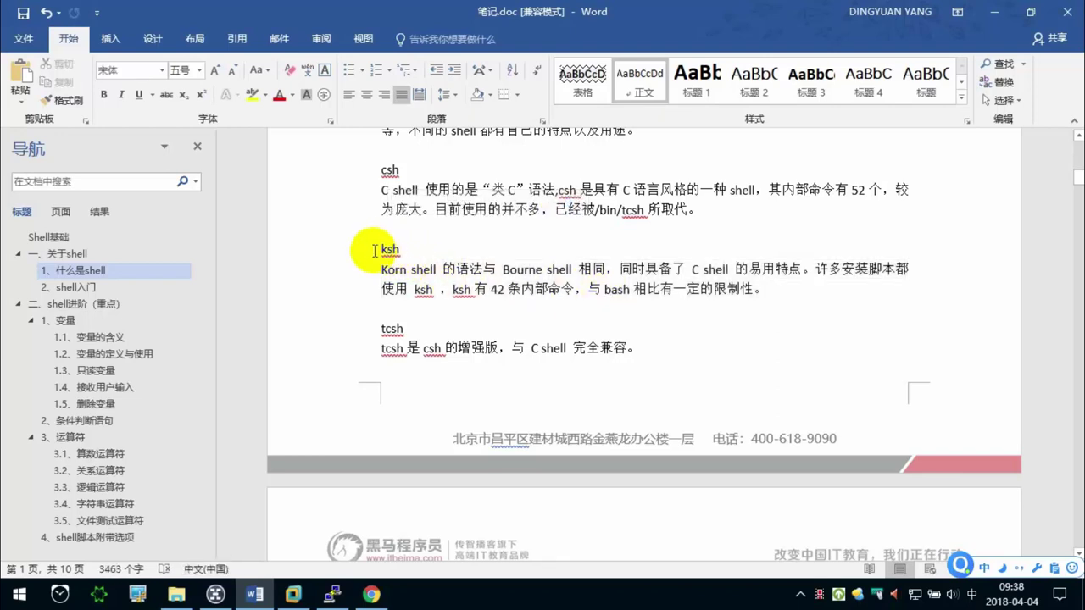
drag(408, 256, 785, 291)
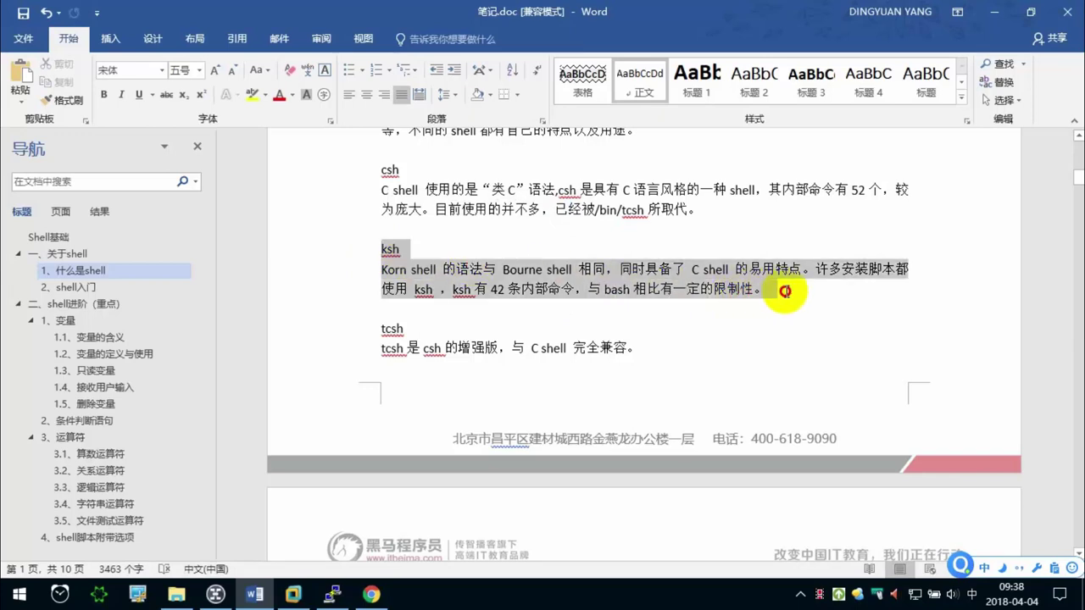
scroll(542, 307, down, 1)
Highlight the tcsh description as an enhanced csh, then scroll down to the sh section.
click(392, 283)
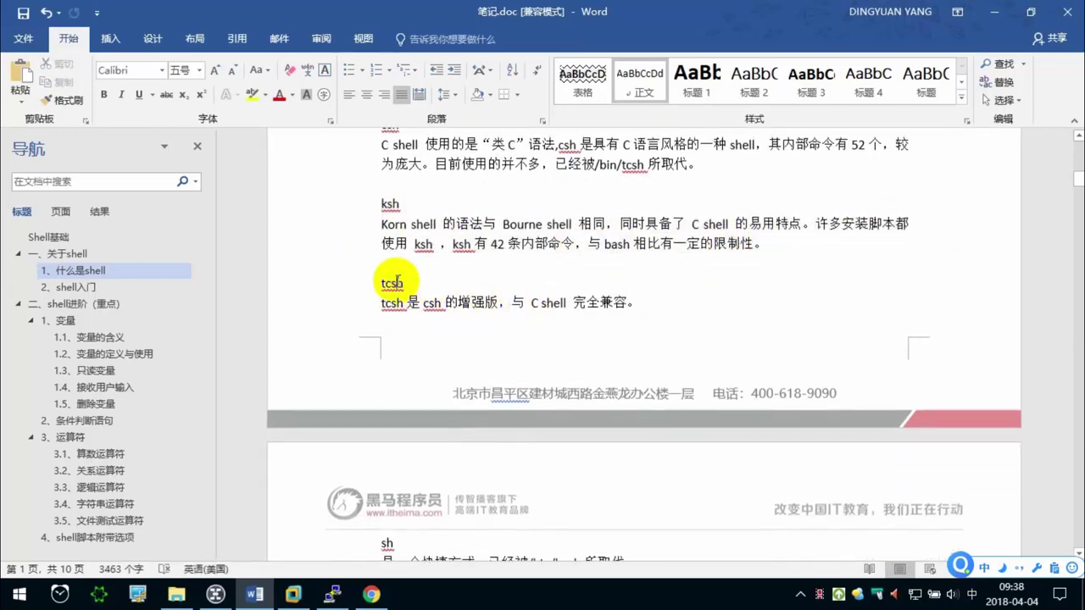
scroll(610, 223, up, 1)
drag(617, 210, 670, 215)
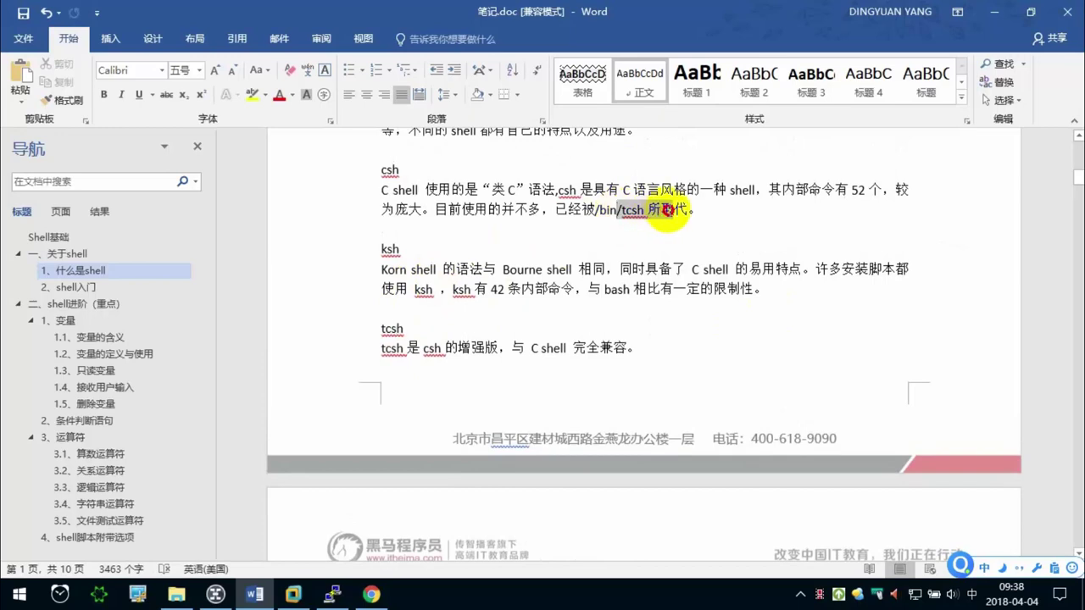
click(404, 348)
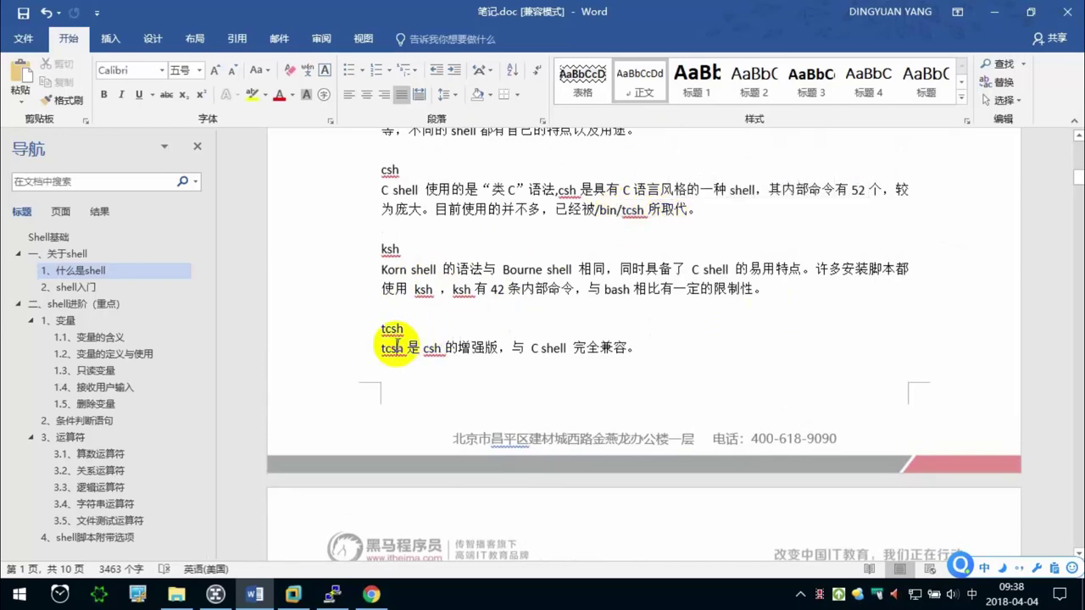
drag(422, 347, 500, 347)
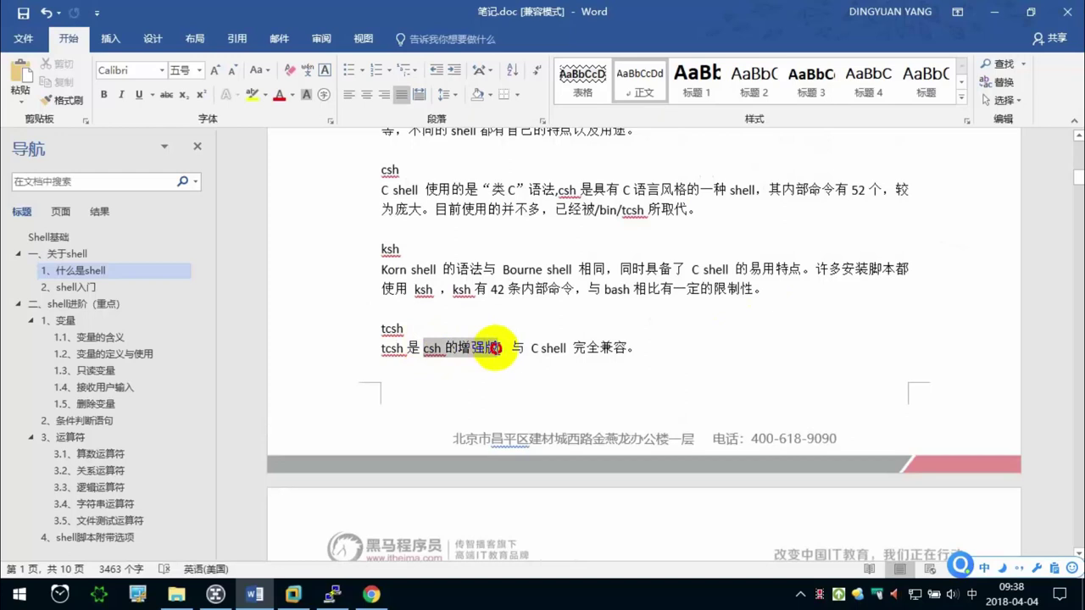
click(566, 347)
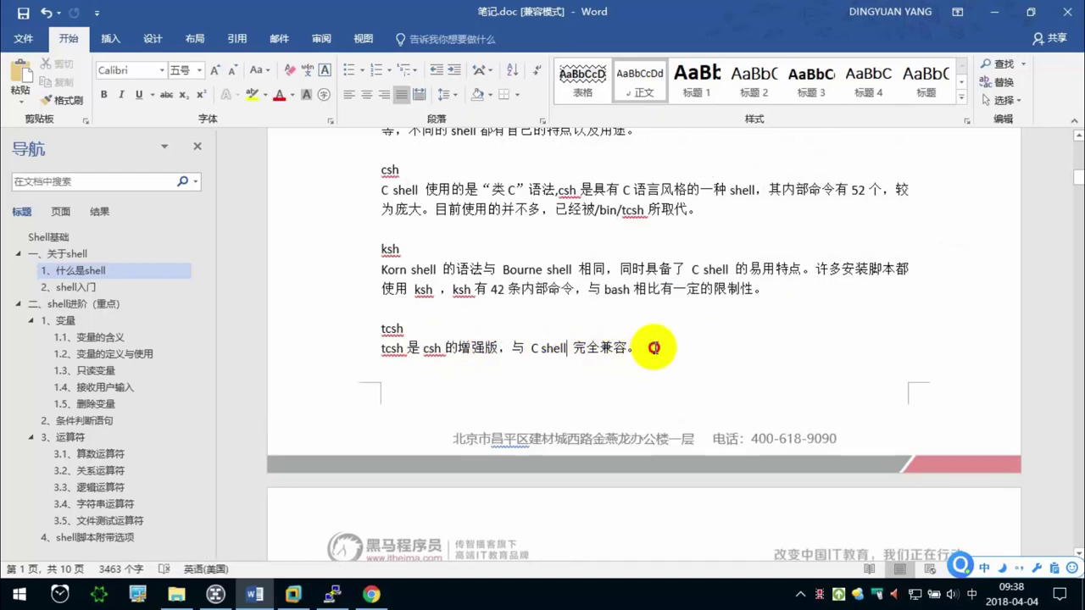
drag(653, 347, 382, 348)
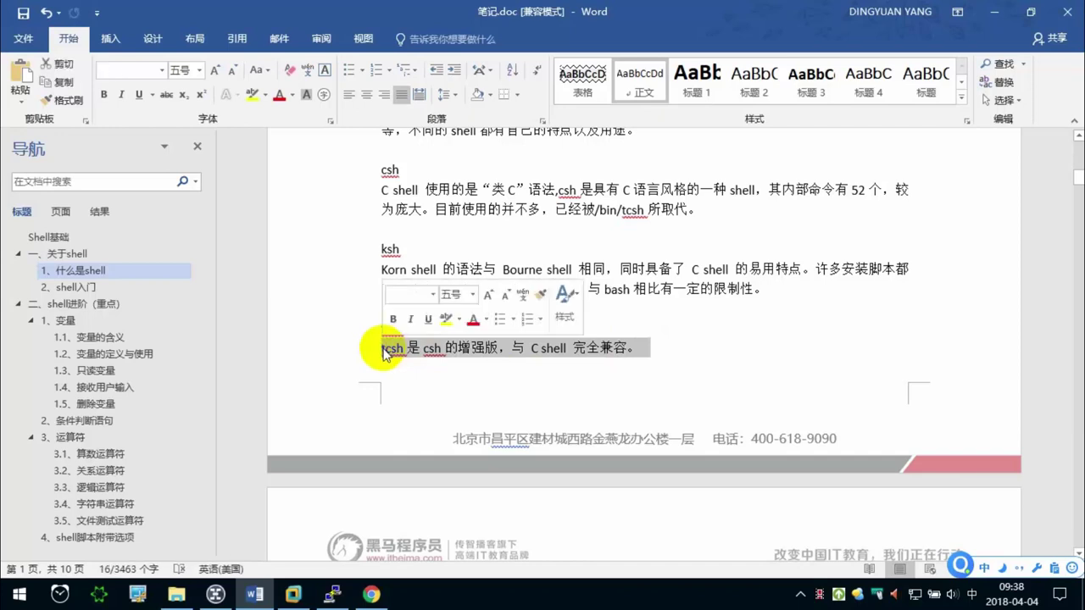
click(400, 171)
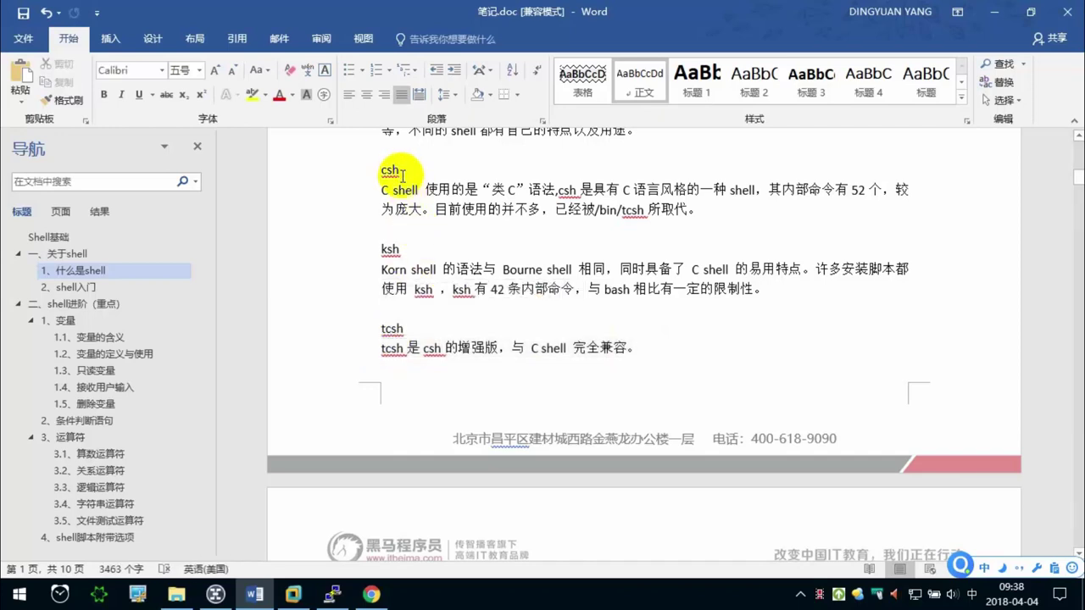
scroll(387, 339, down, 2)
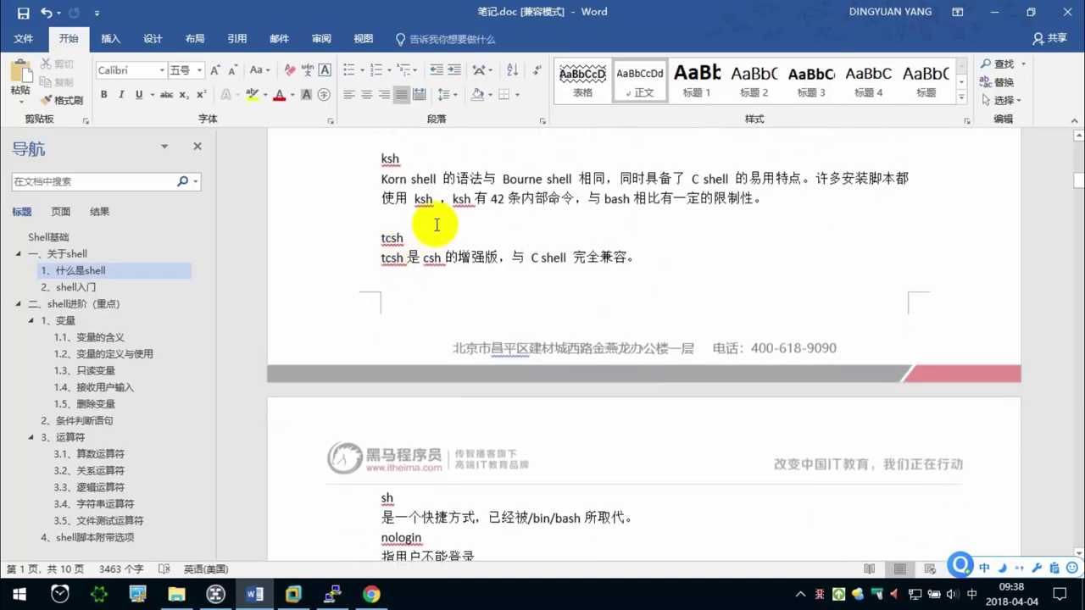
scroll(474, 263, down, 2)
scroll(455, 286, down, 1)
scroll(399, 313, down, 1)
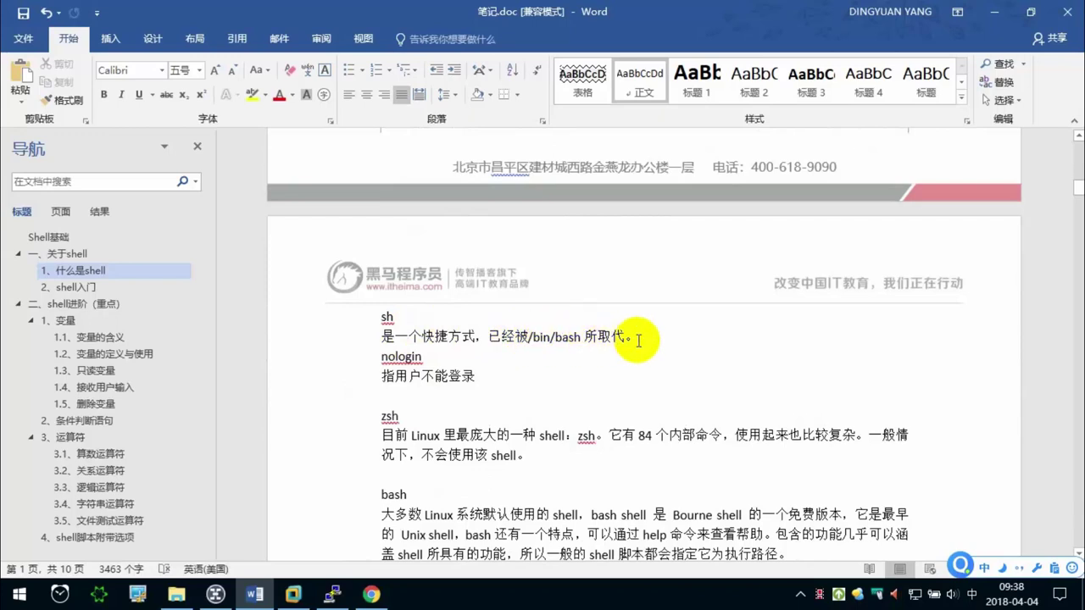
Insert an empty line after the sh description, before the nologin entry.
drag(649, 336, 521, 336)
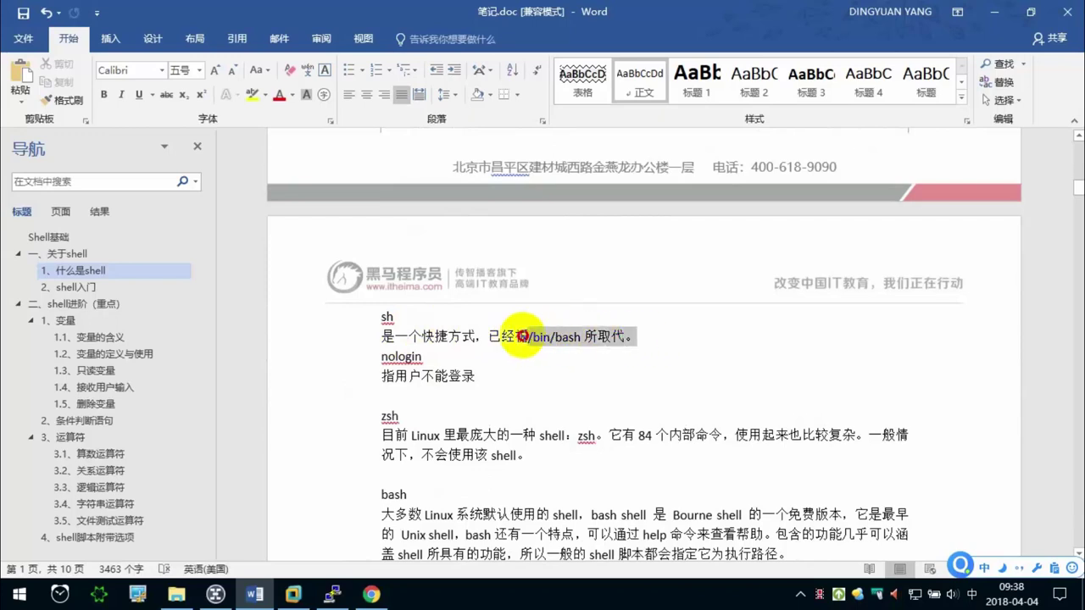
click(370, 319)
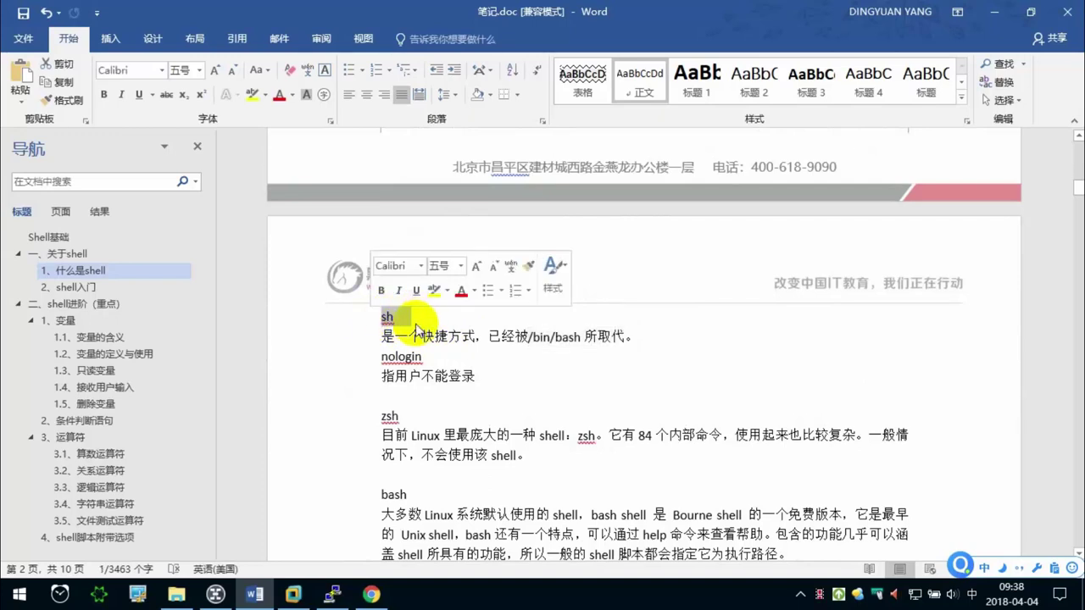
click(434, 336)
scroll(490, 349, down, 1)
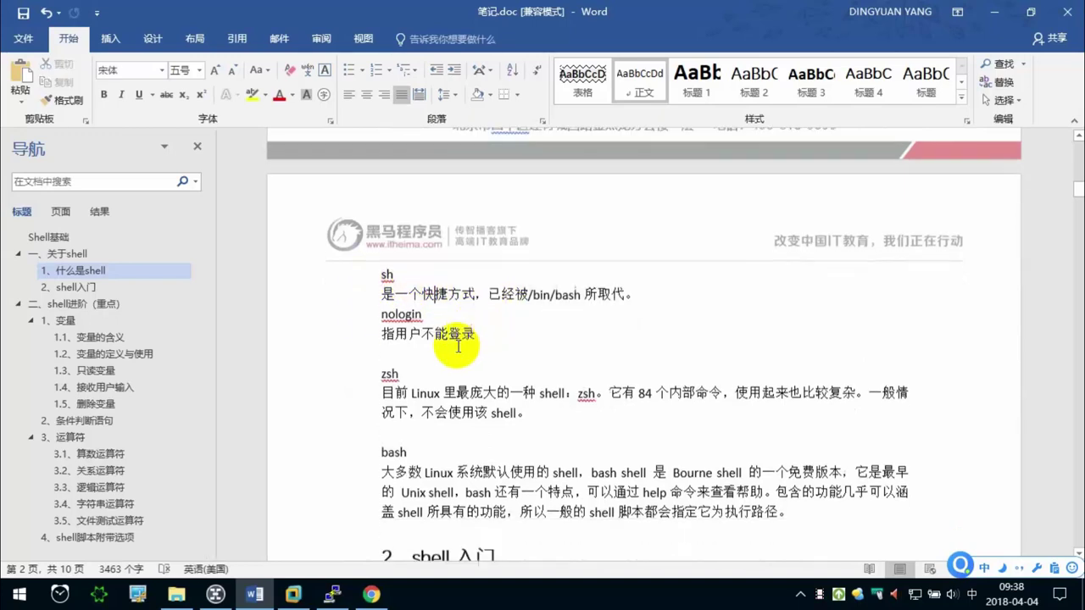
click(650, 291)
key(Return)
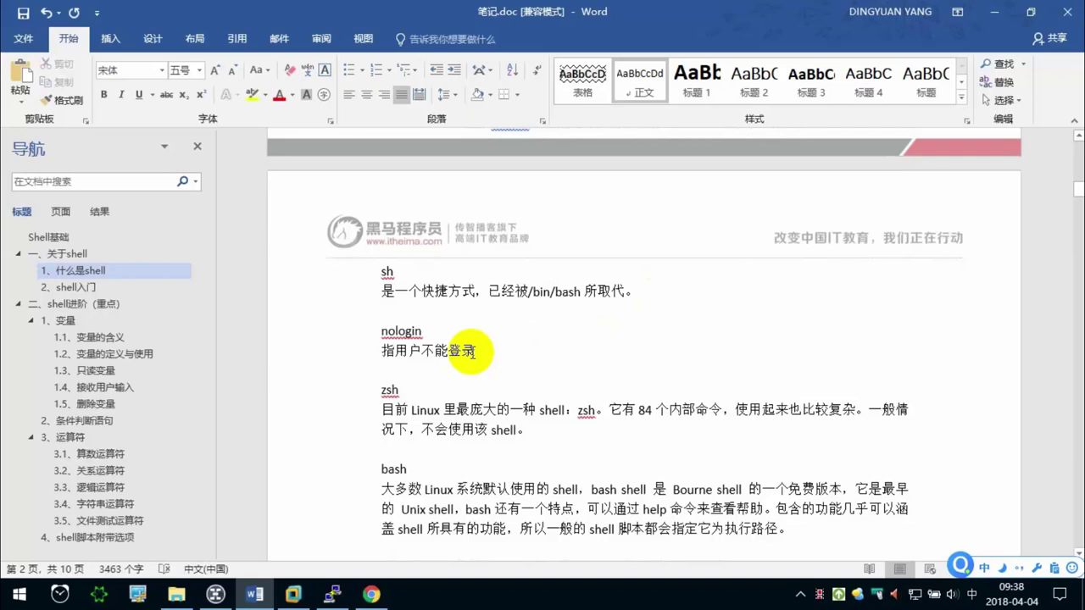
Review the nologin line '指用户不能登录', then switch to the PuTTY terminal.
drag(479, 352, 377, 350)
click(381, 350)
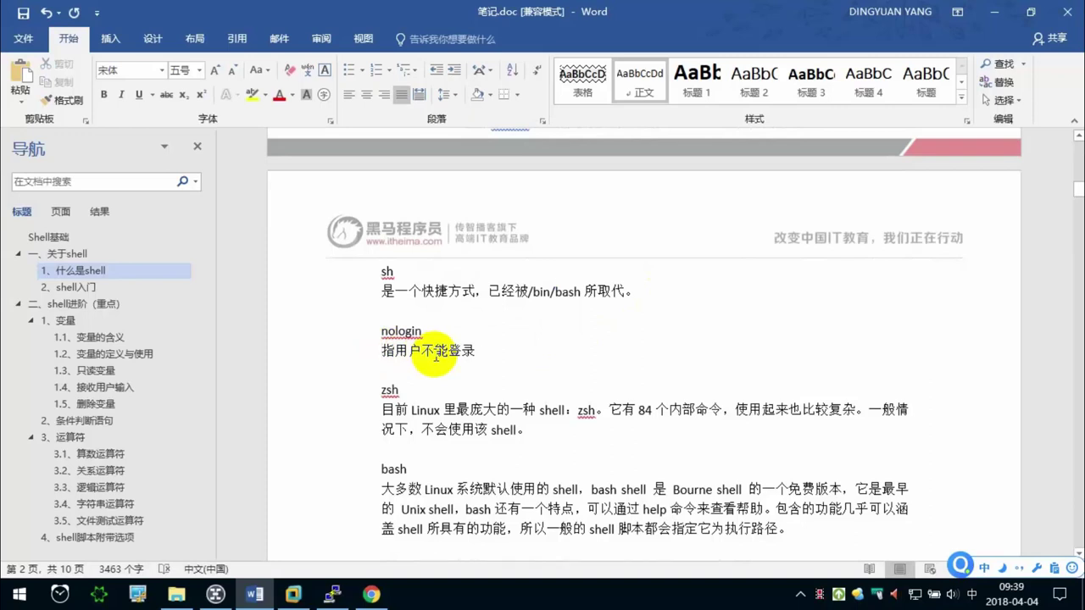
click(332, 593)
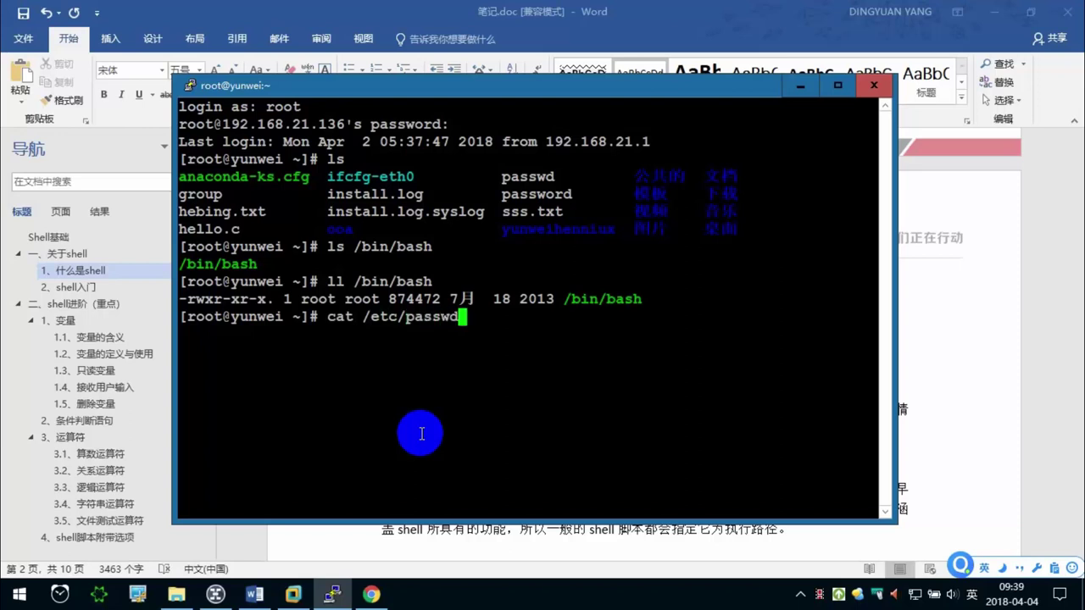
List /etc/passwd with cat and point out the /sbin/nologin shell on the apache line.
key(Return)
double_click(508, 264)
triple_click(492, 351)
click(418, 455)
Reopen /etc/passwd in vim and search it so the nologin matches are highlighted.
key(Up)
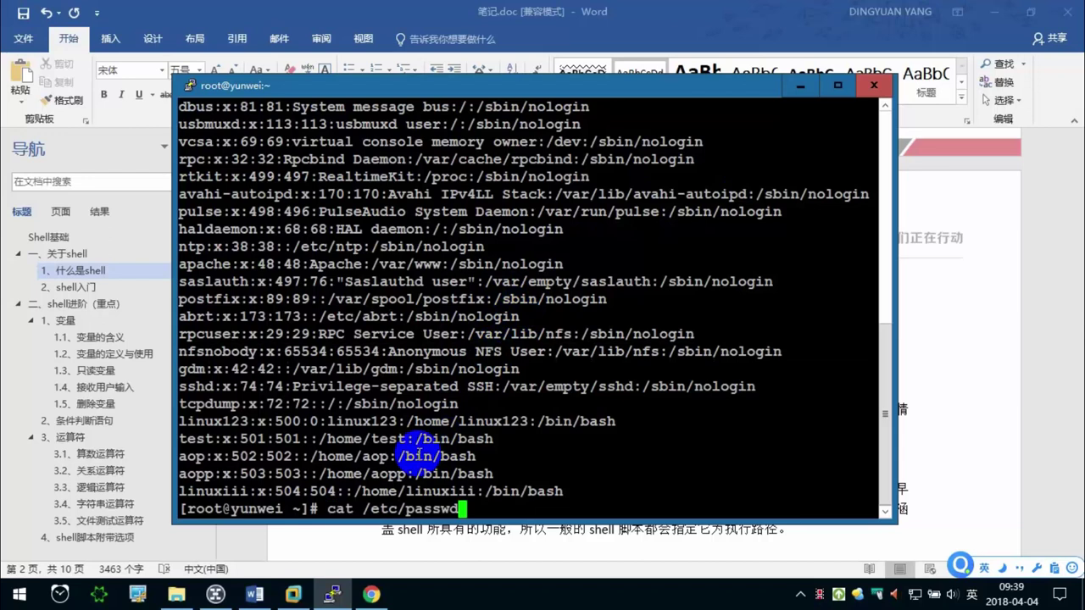
key(BackSpace)
key(BackSpace)
key(BackSpace)
text(vim)
key(Return)
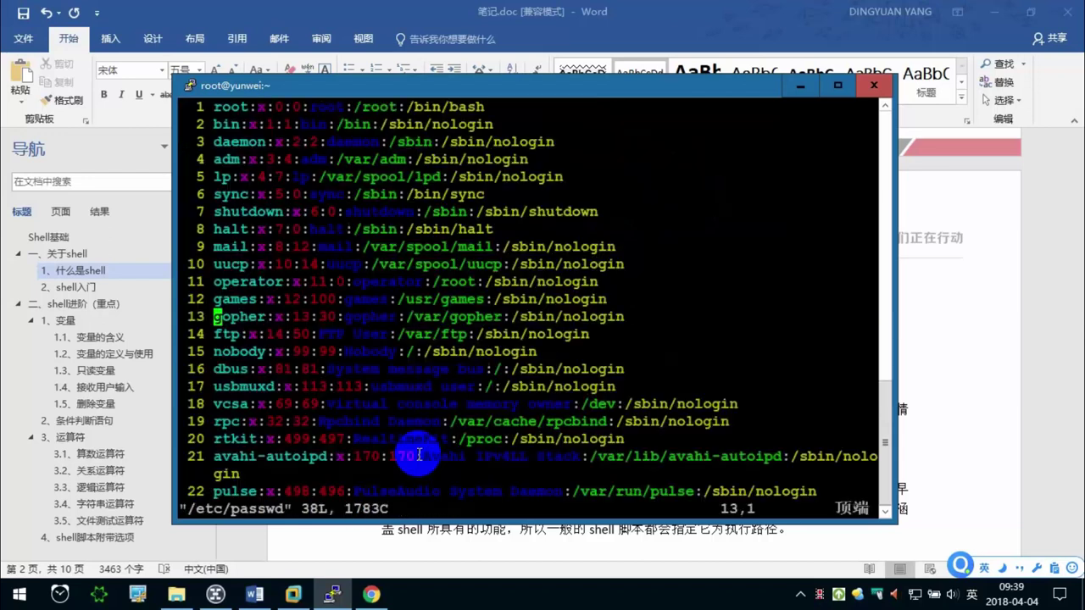
text(/nolog)
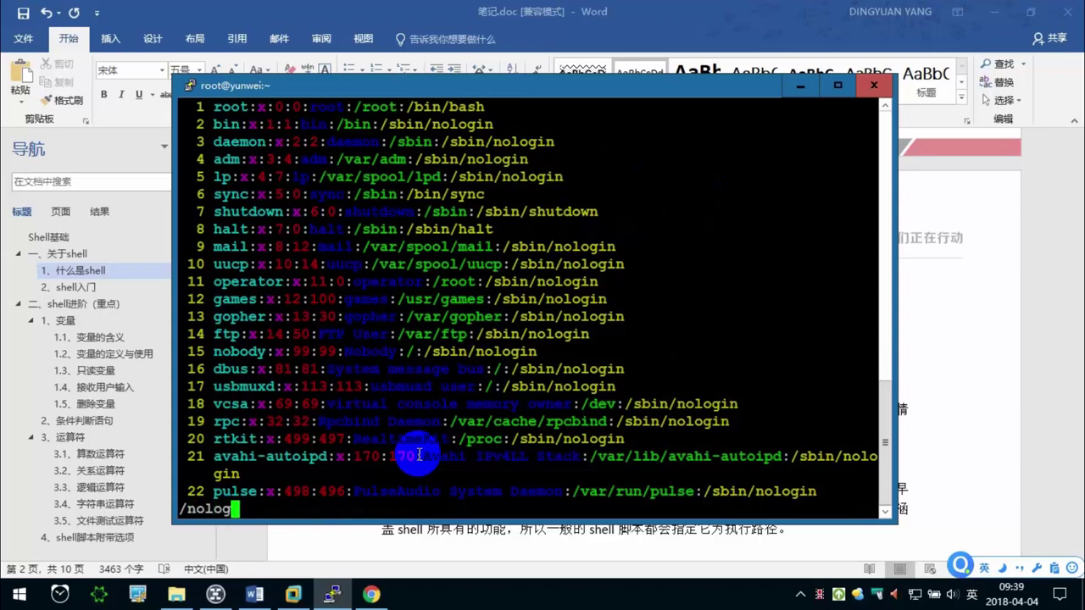
text(in)
key(Return)
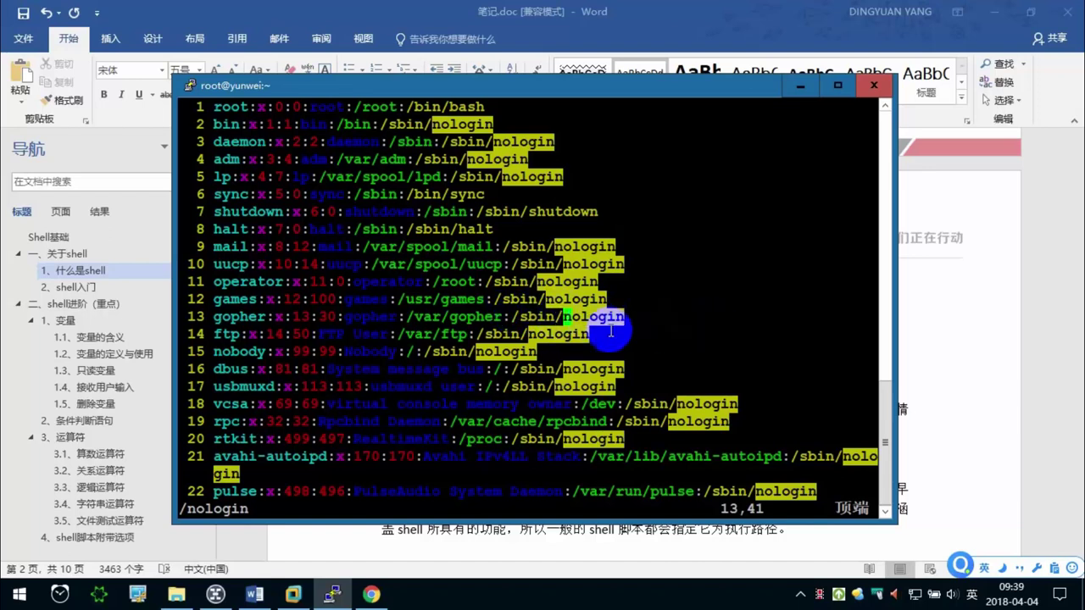
Point out the /sbin/nologin and /bin/bash shells on lines 13 and 35 and the users on lines 36–37.
mouse_move(512, 316)
mouse_down()
mouse_move(616, 316)
mouse_move(532, 317)
mouse_up()
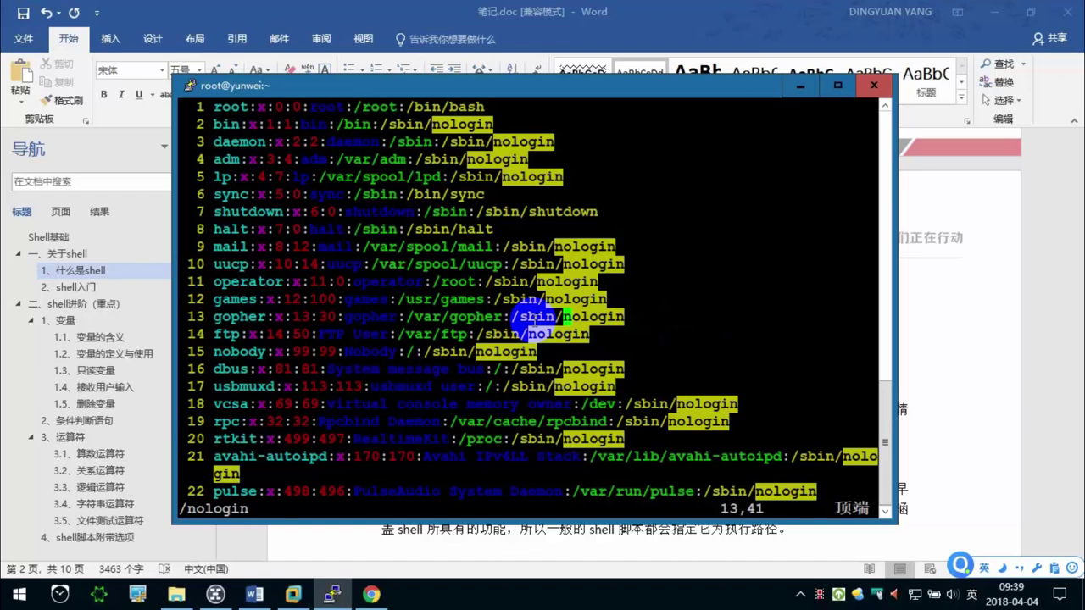
key(shift+g)
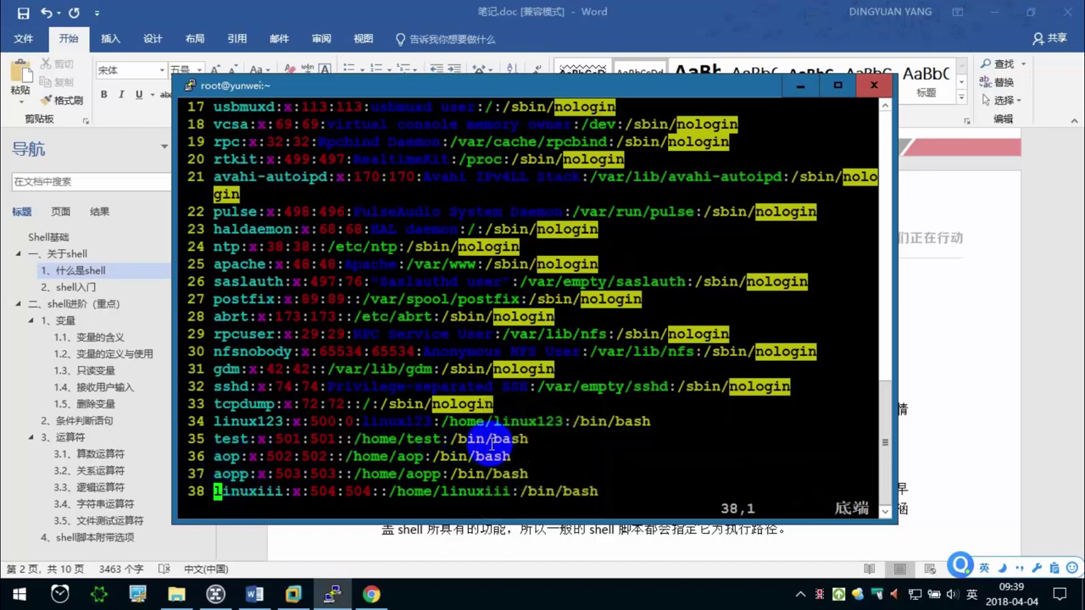
drag(453, 438, 524, 439)
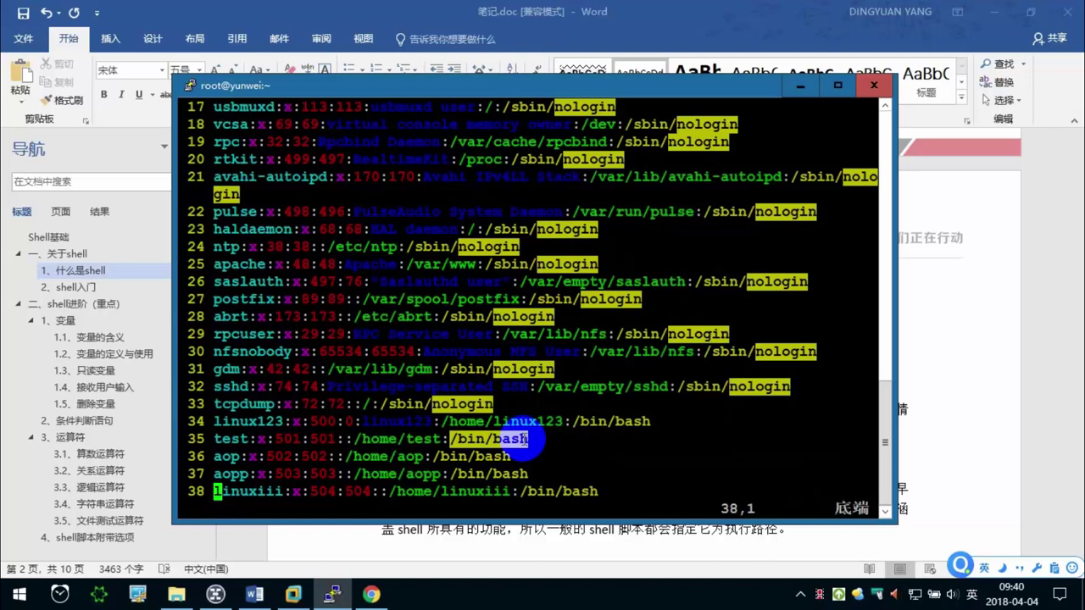
drag(528, 439, 530, 439)
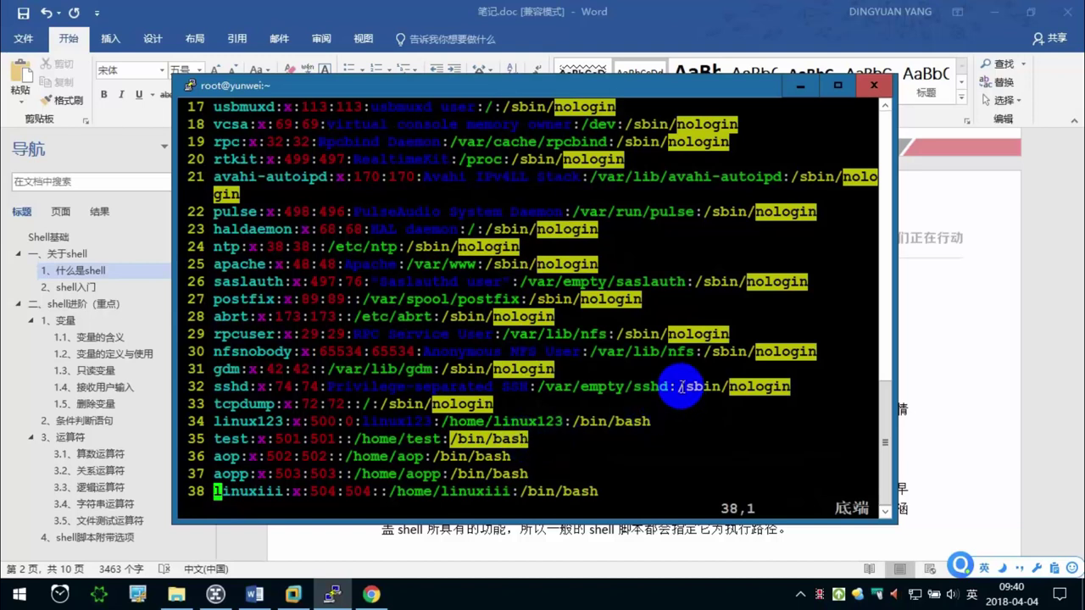
double_click(747, 387)
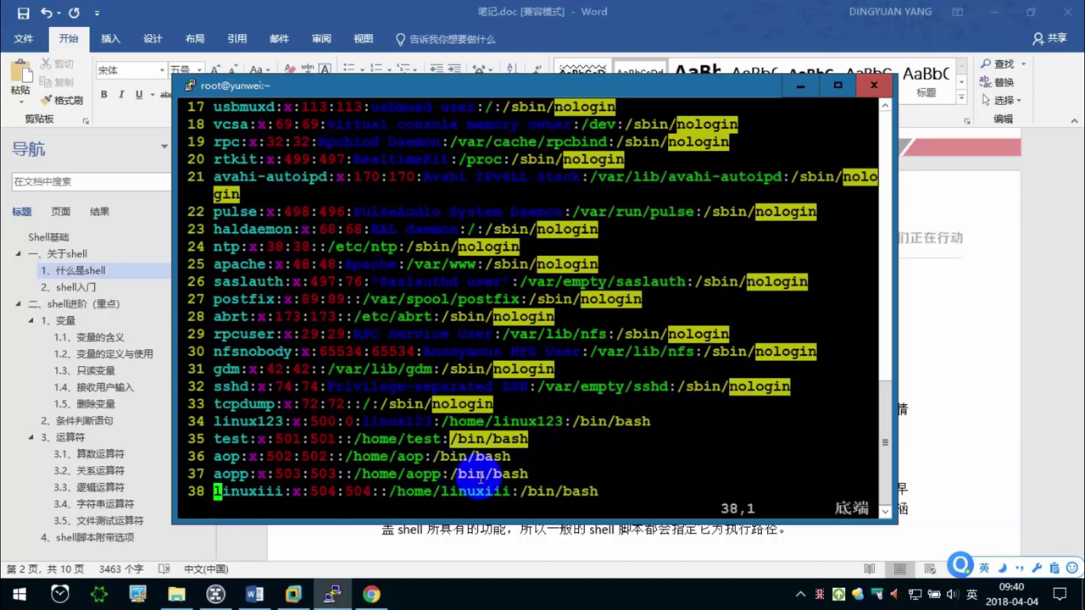
drag(213, 457, 520, 473)
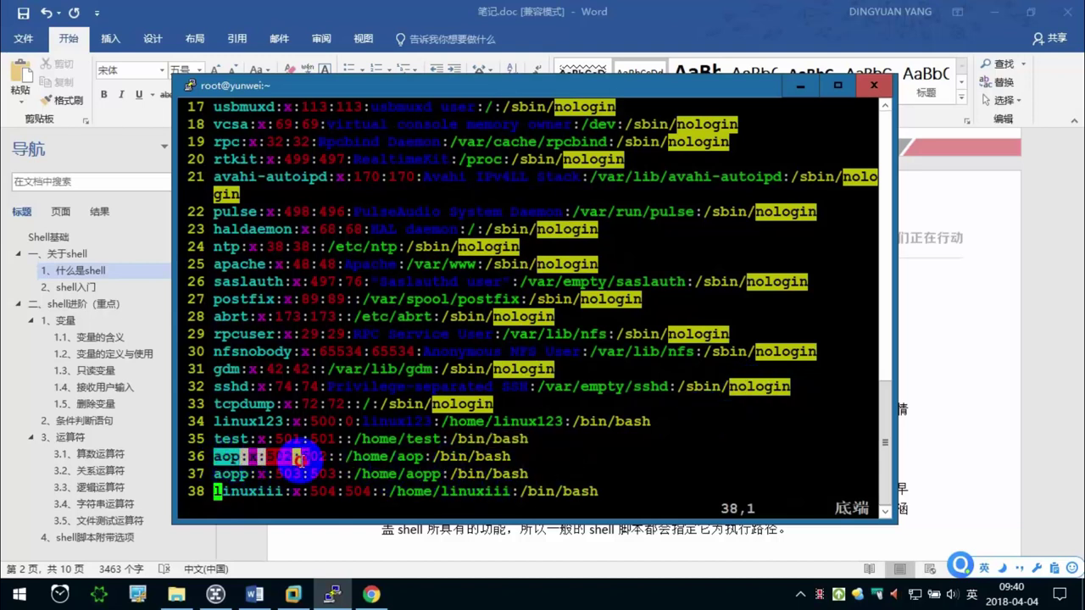
click(491, 468)
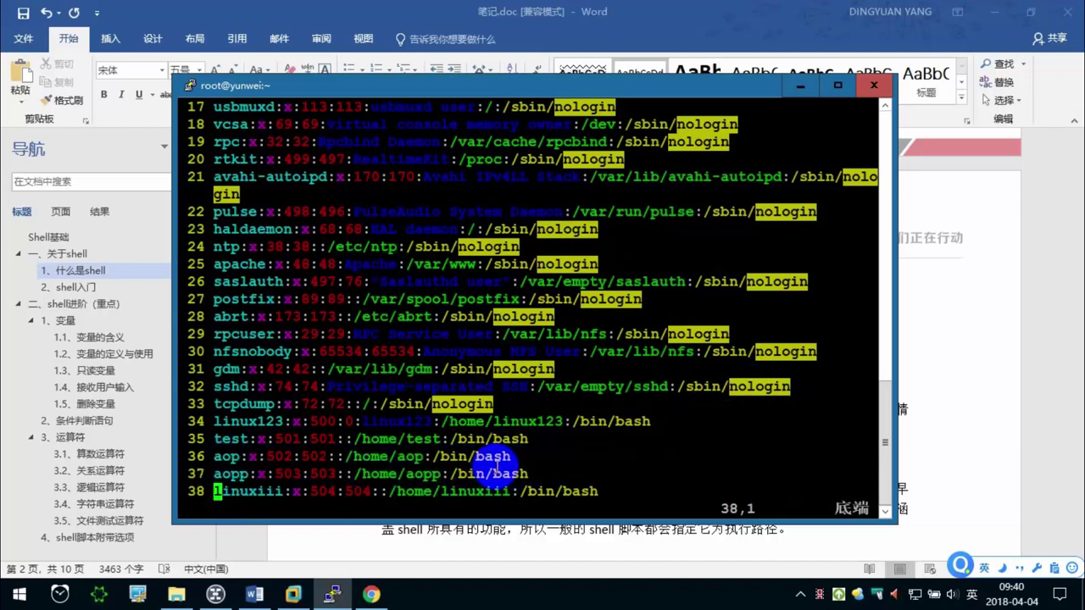
Point out nologin on line 32, then quit vim with :q.
double_click(703, 386)
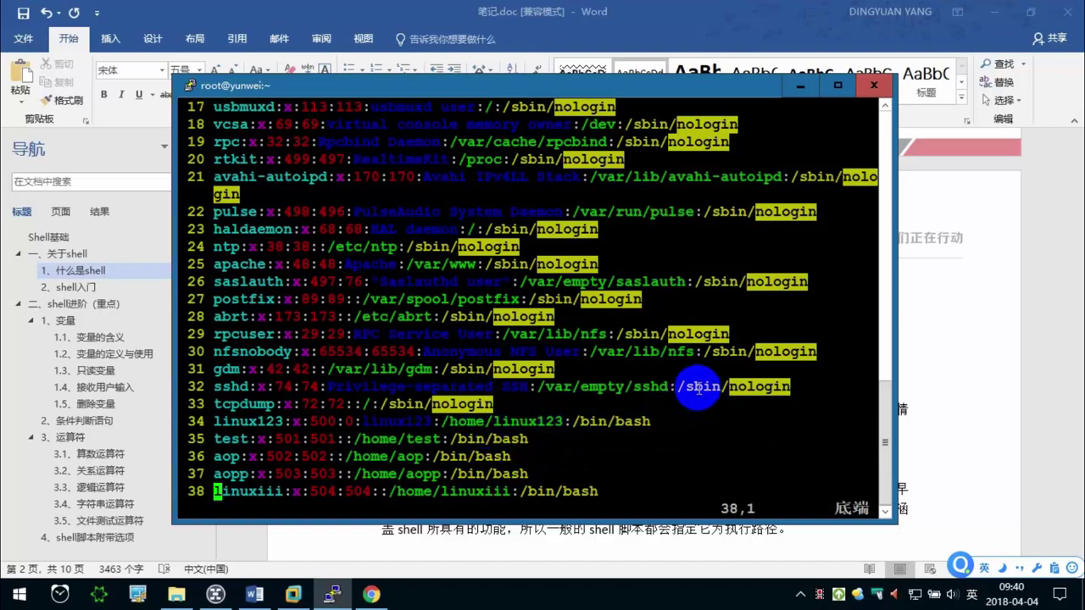
double_click(763, 386)
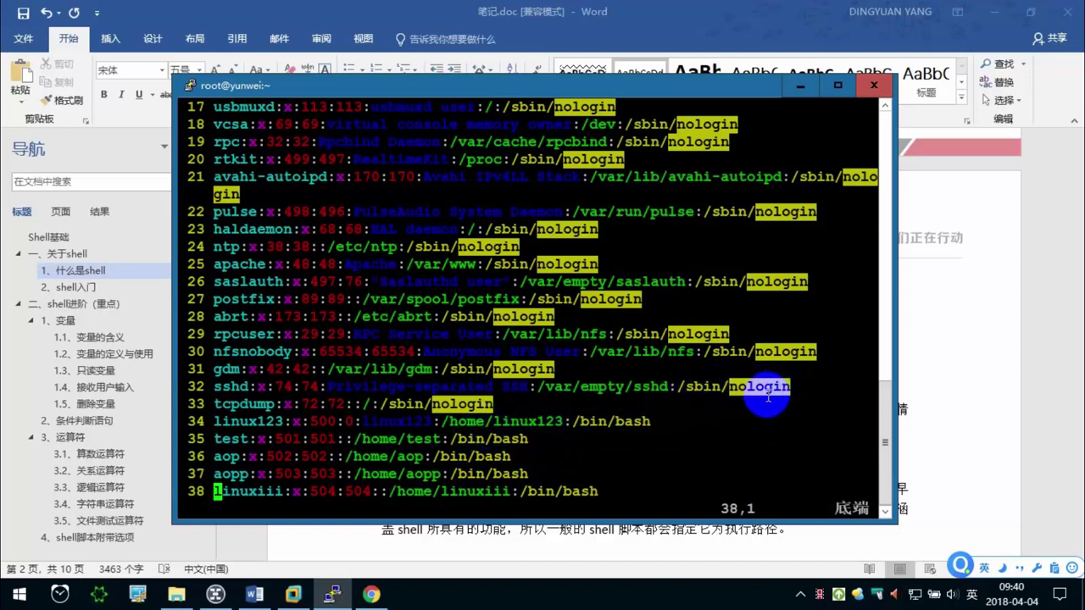
click(746, 397)
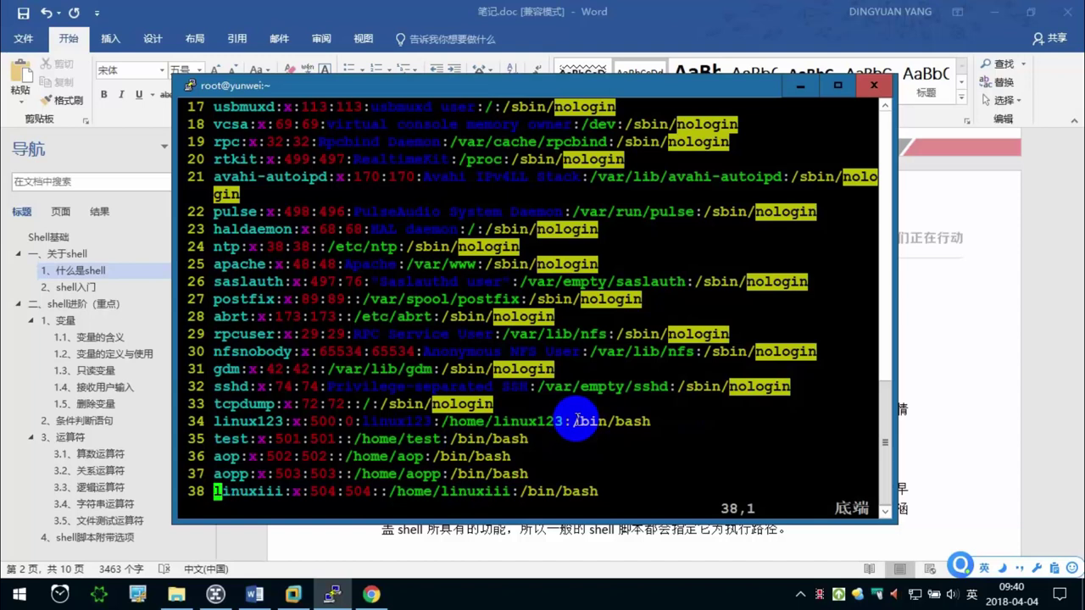
text(:)
text(q)
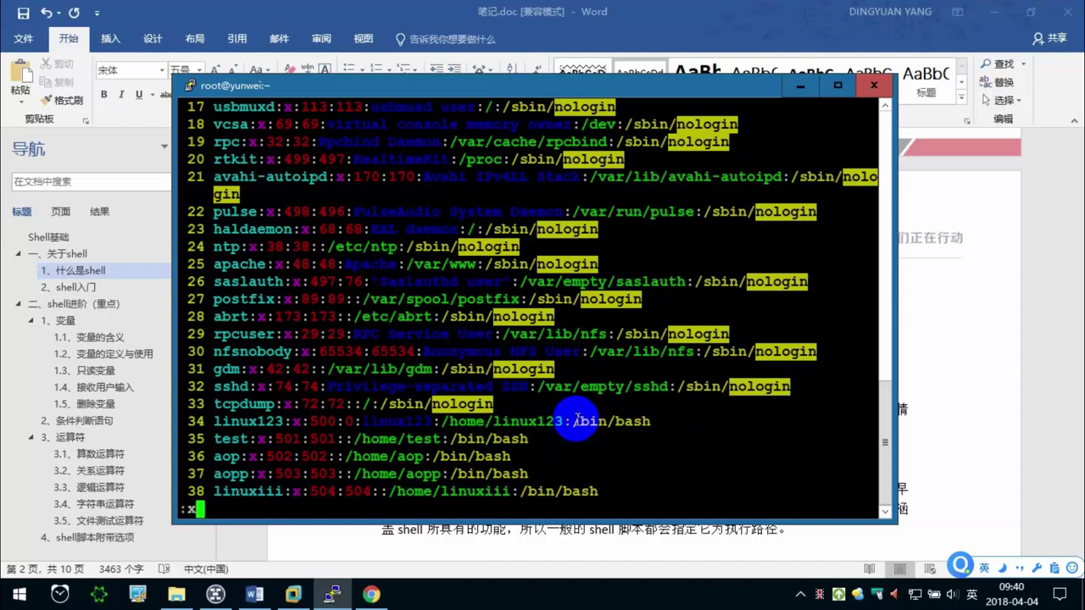
key(Return)
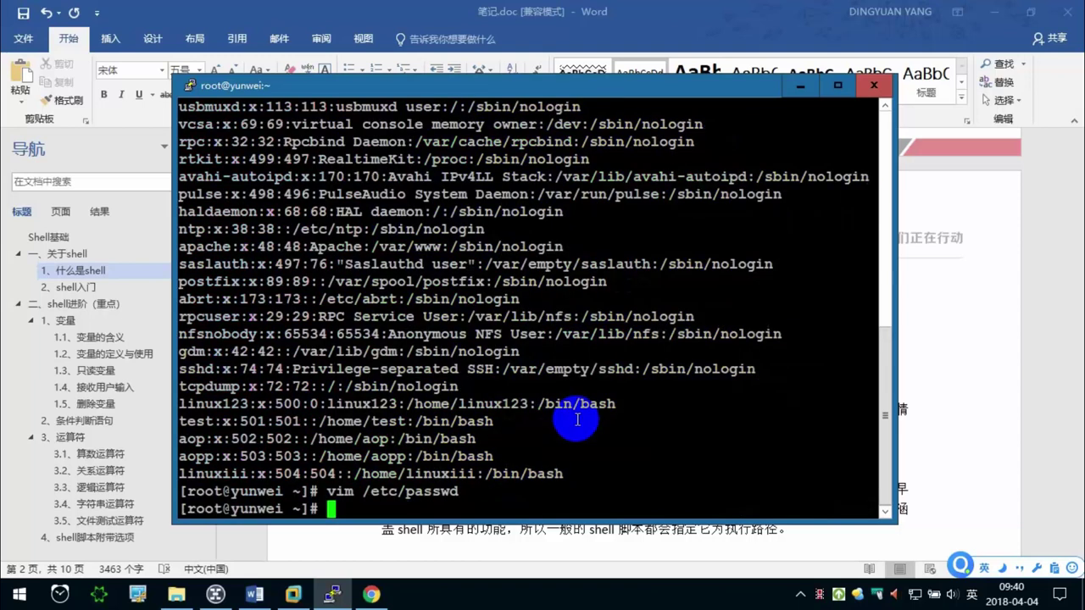
Change the line-36 user's login shell to /sbin/nologin with usermod -s.
text(usermod)
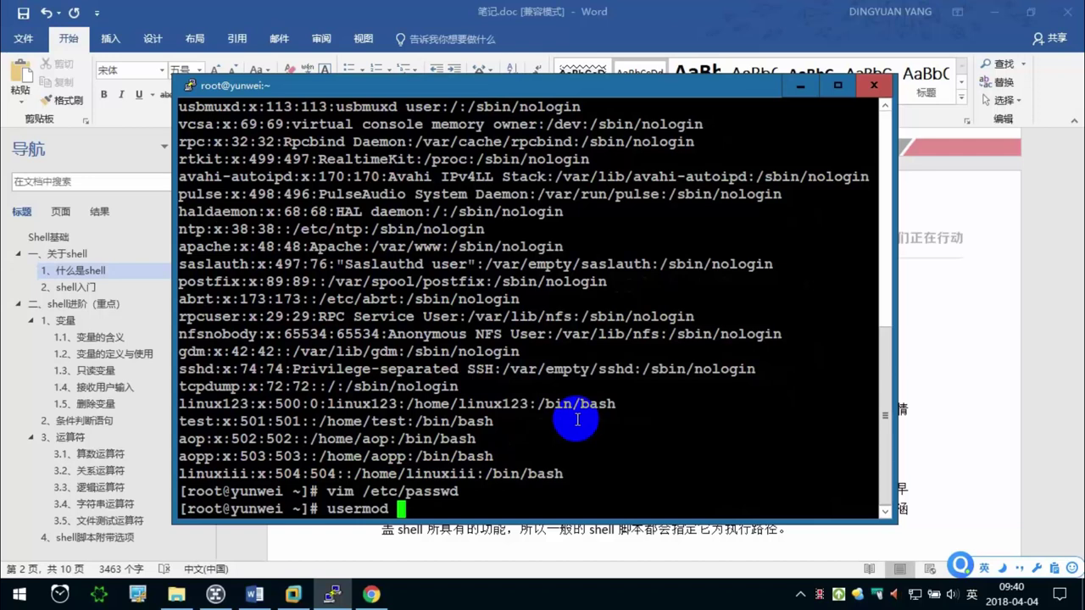
text(-)
text(s)
text(hell)
key(BackSpace)
key(BackSpace)
key(BackSpace)
key(BackSpace)
text(/sbin/nologin aop)
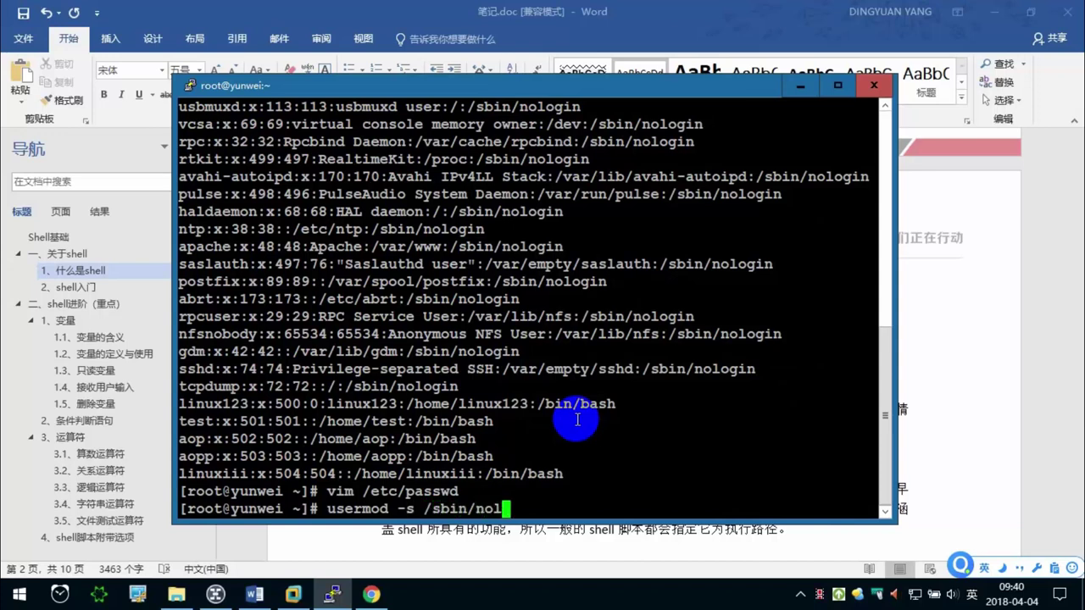
key(Tab)
text(aop)
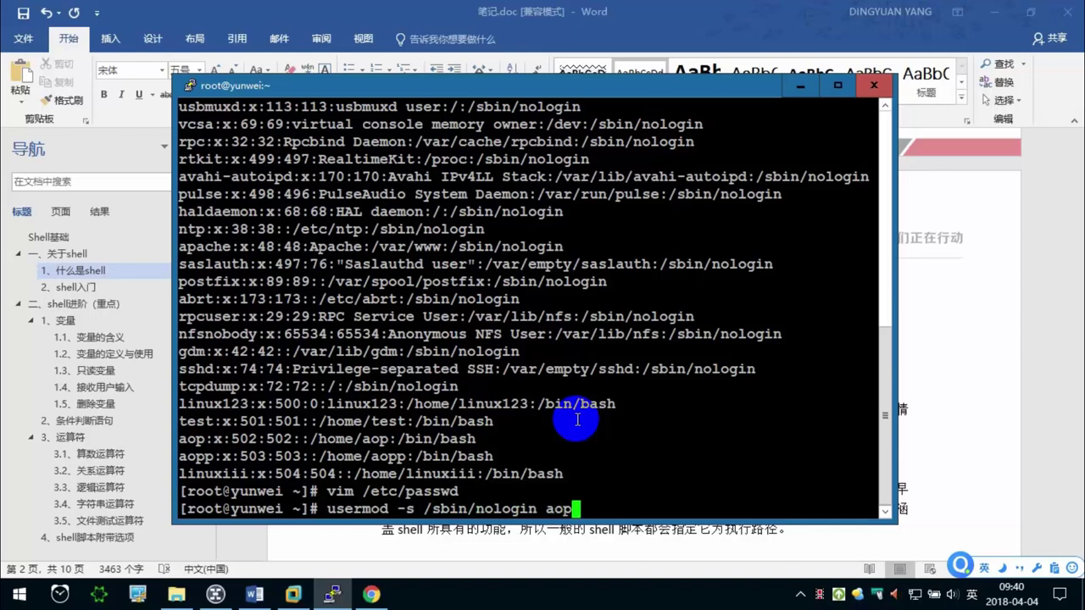
key(Return)
Reopen /etc/passwd in vim to confirm line 36's new shell, then quit with :q.
key(Up)
key(Up)
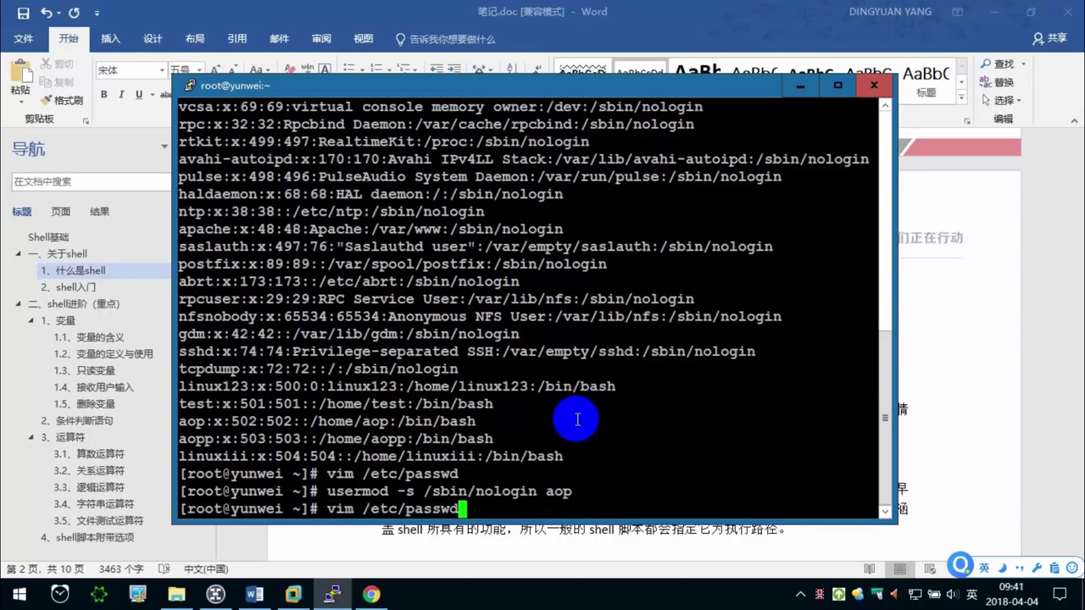
key(Return)
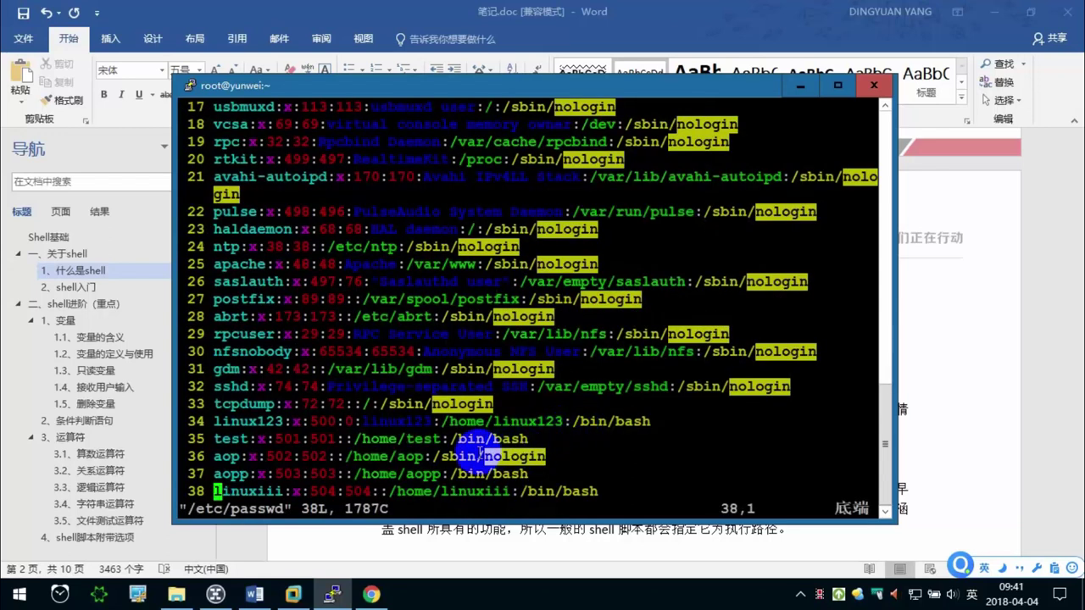
drag(214, 458, 542, 457)
click(530, 457)
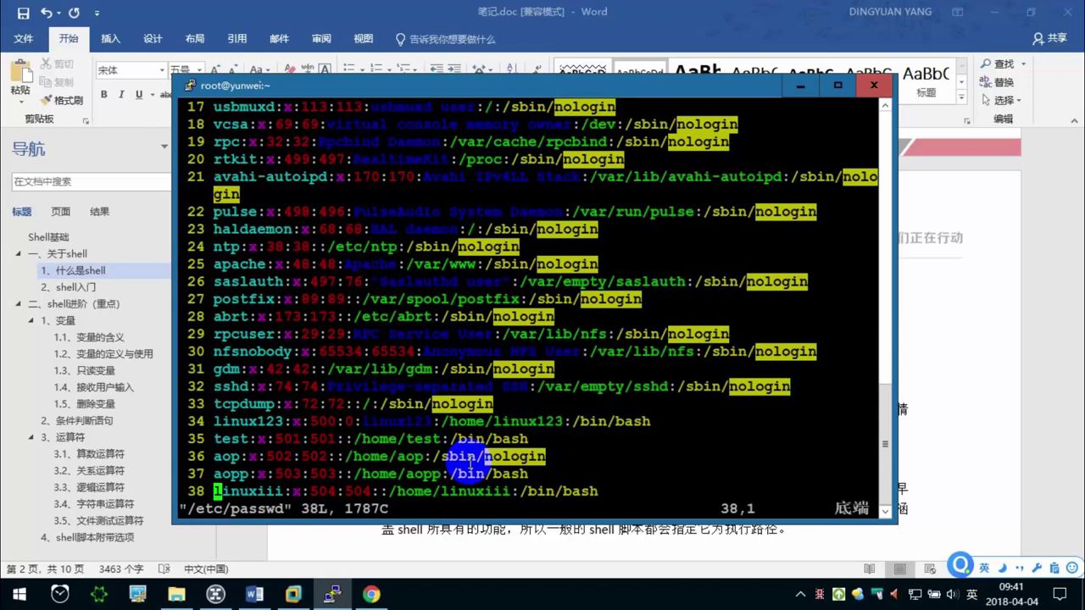
text(:)
text(q)
key(Return)
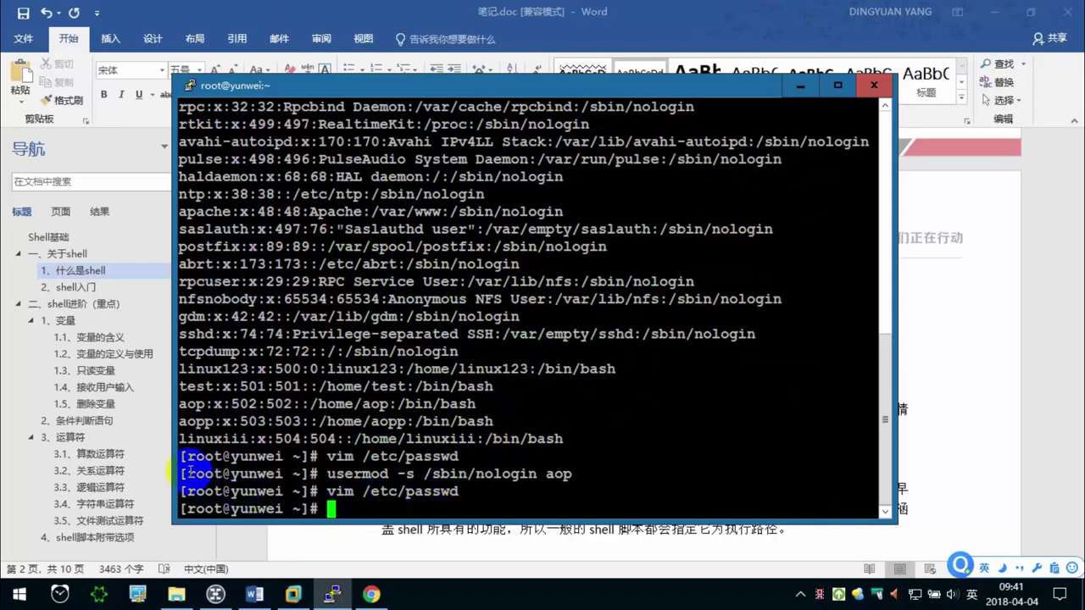
Capture the last terminal command lines as an image and place the Word cursor under the nologin description.
key(ctrl+alt+a)
mouse_move(175, 458)
mouse_down()
mouse_move(622, 513)
mouse_move(631, 505)
mouse_up()
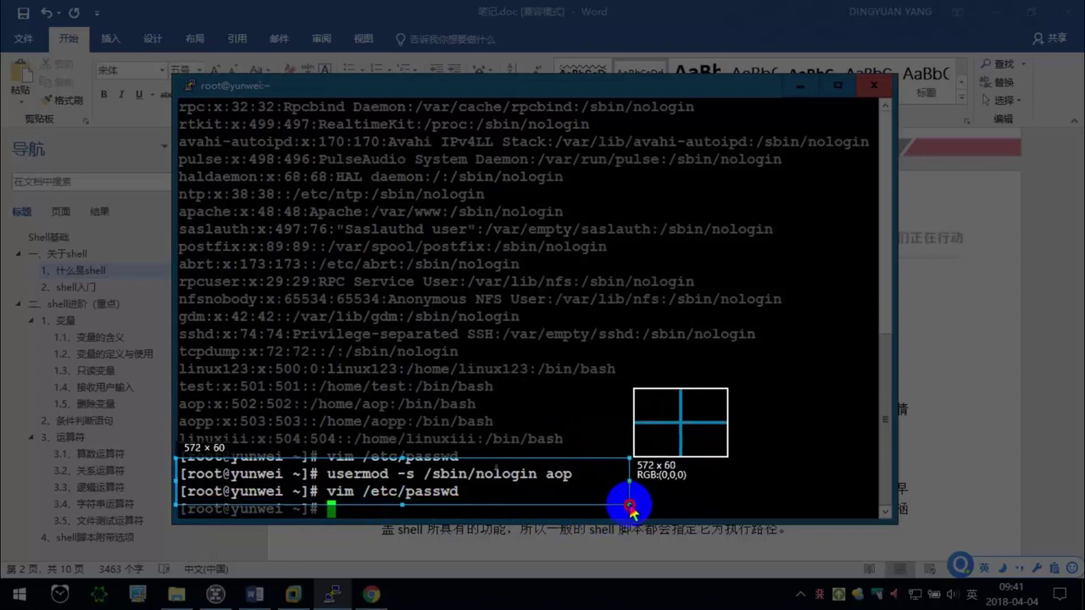
click(615, 525)
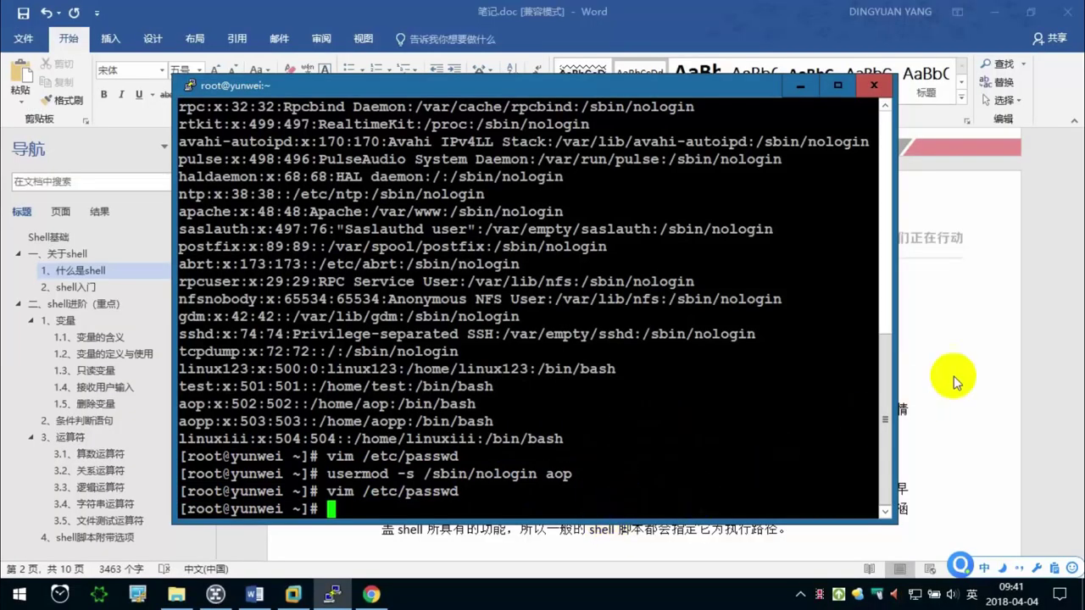
click(952, 378)
click(457, 310)
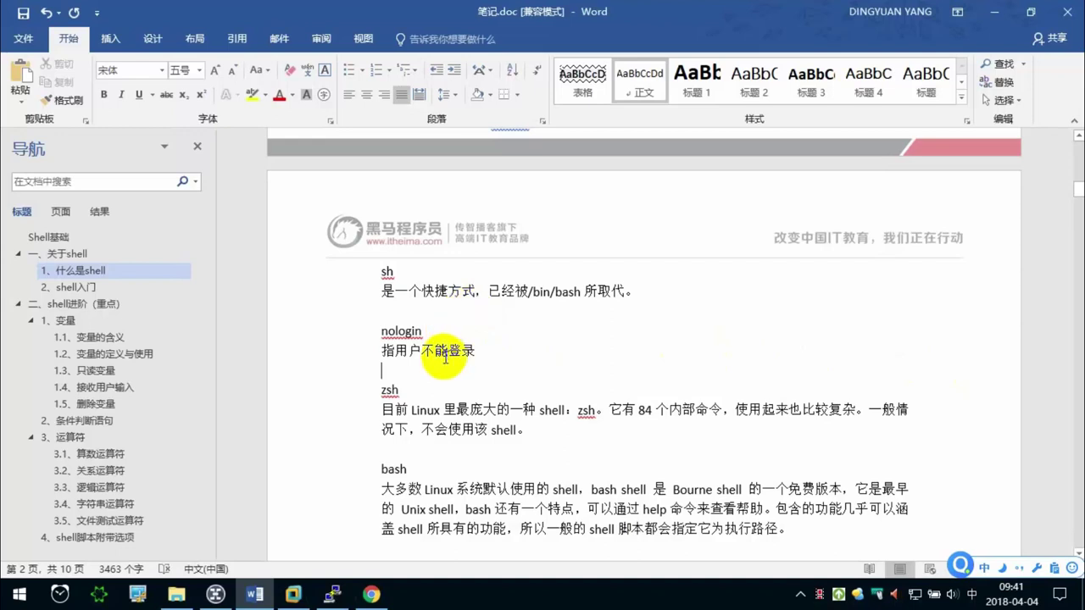
Paste the terminal screenshot under the nologin description and remove the empty line after it.
key(ctrl+v)
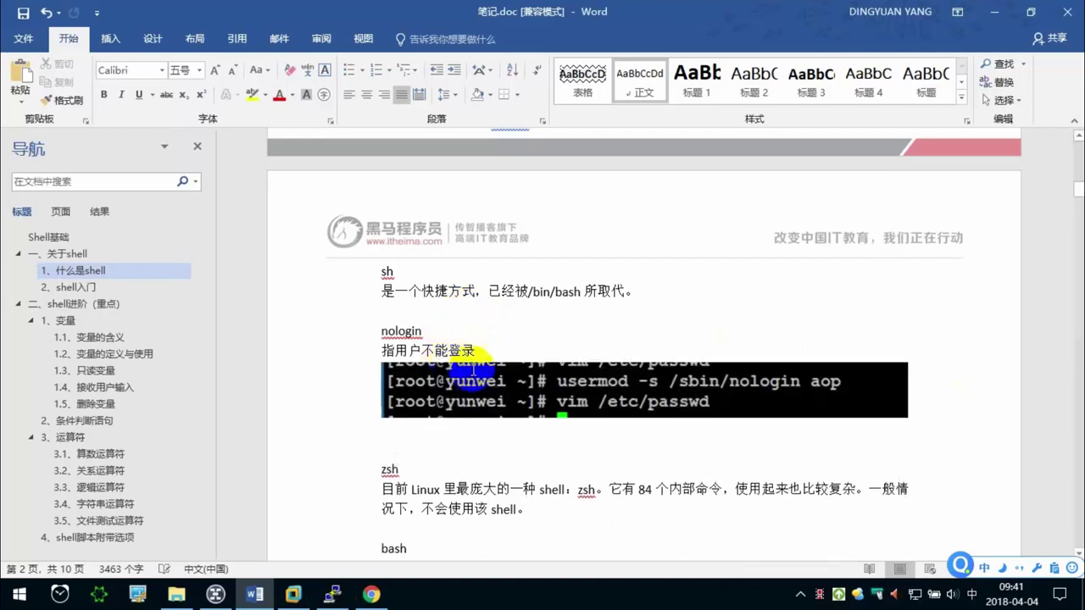
scroll(472, 370, down, 1)
click(475, 383)
key(BackSpace)
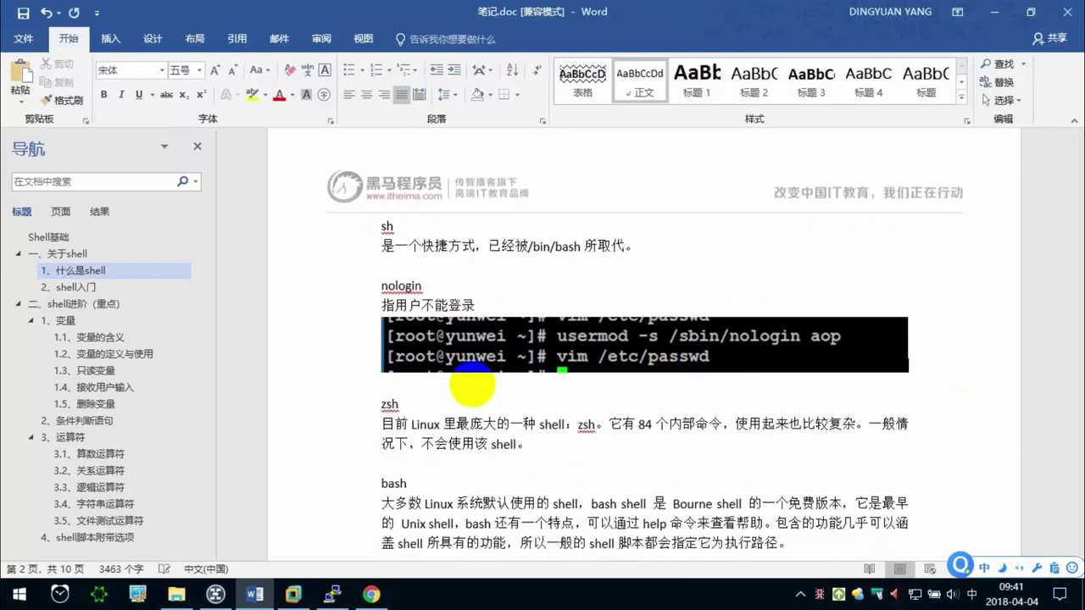
scroll(472, 385, down, 1)
scroll(412, 377, down, 1)
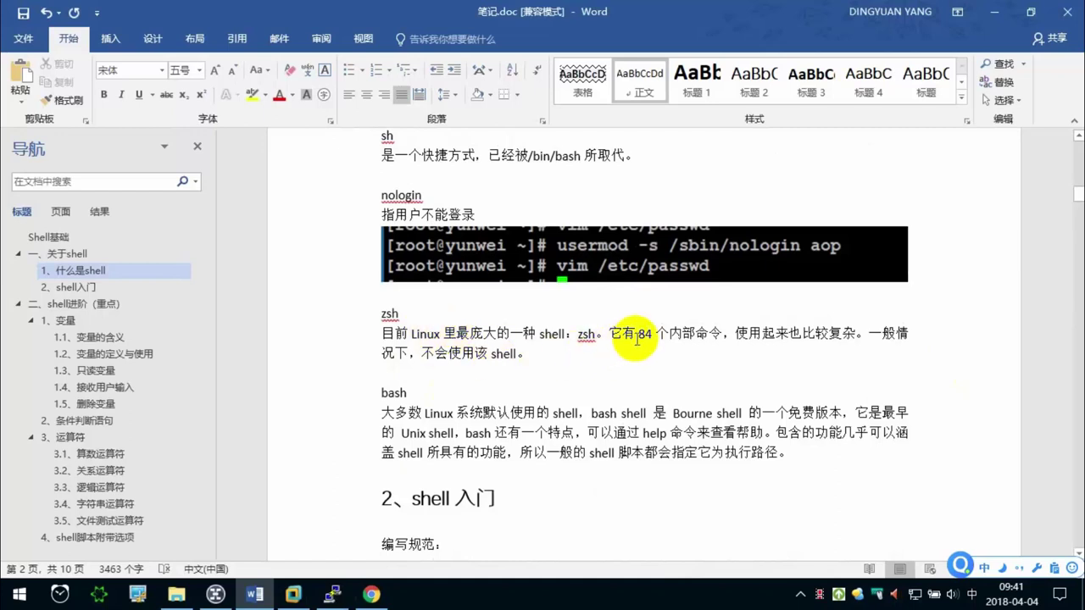
Point out 52 and 庞大 in the csh description.
scroll(636, 338, up, 4)
scroll(636, 338, up, 3)
scroll(637, 338, up, 2)
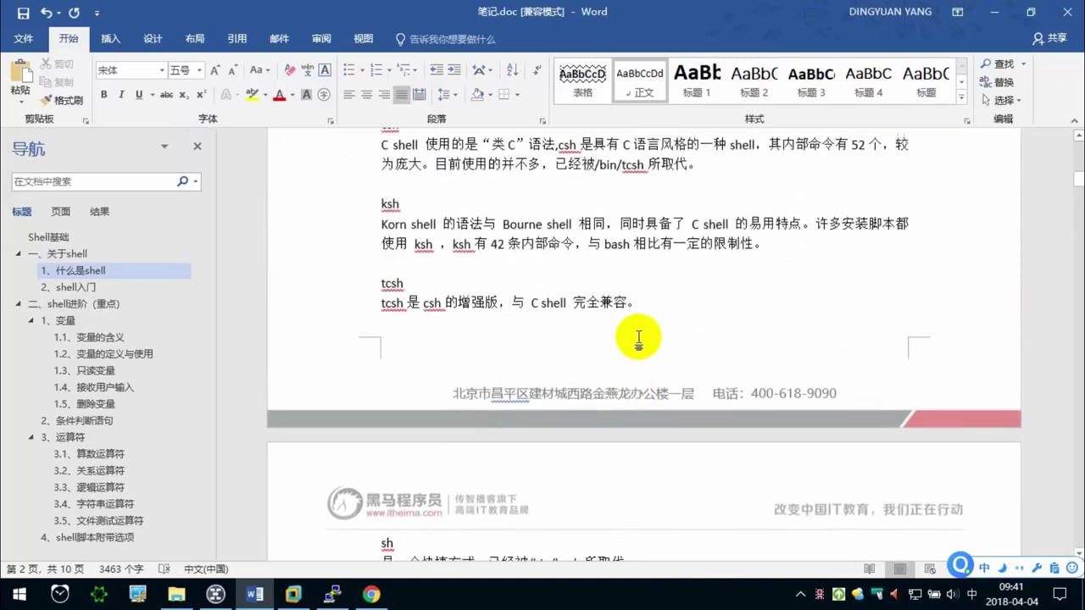
scroll(638, 338, up, 1)
double_click(858, 191)
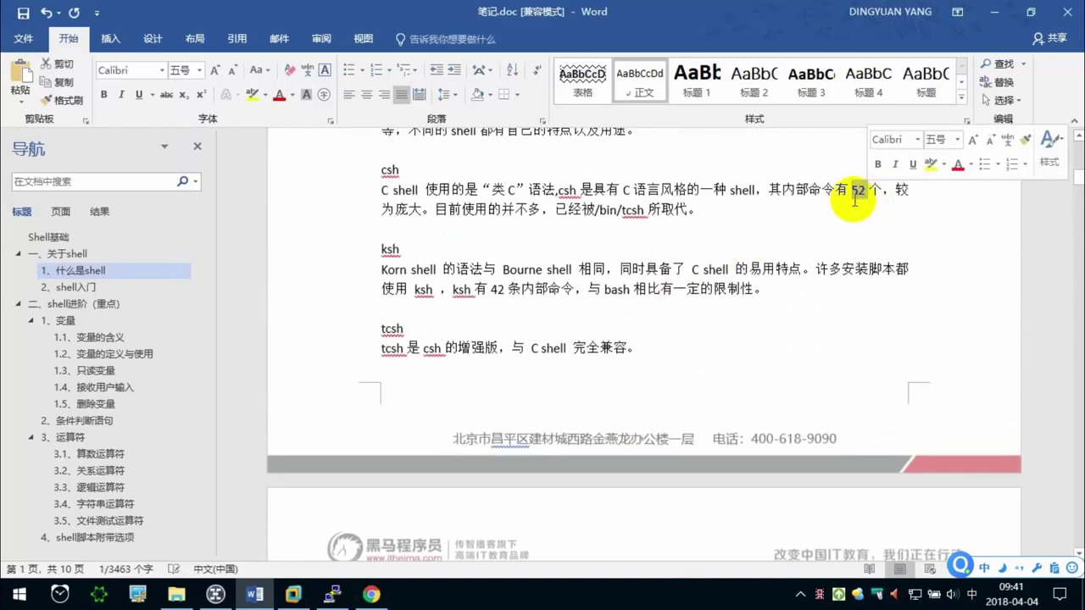
drag(421, 208, 394, 202)
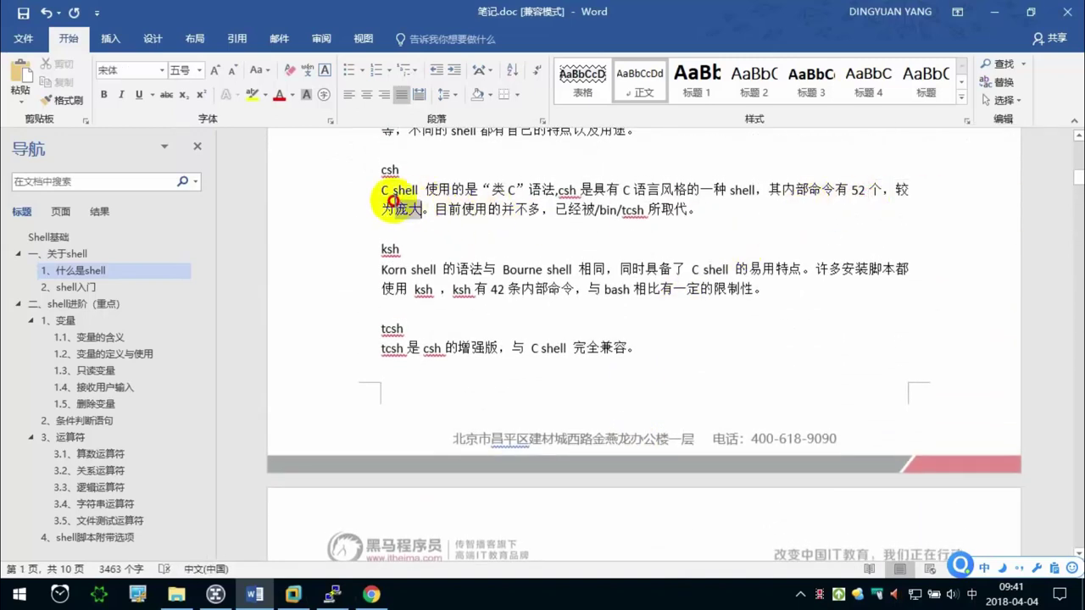
Go over the zsh description, marking 它有84 and the sentence 一般情况下，不会使用该 shell。.
scroll(394, 202, down, 1)
scroll(625, 283, down, 8)
scroll(562, 293, down, 5)
scroll(681, 290, down, 2)
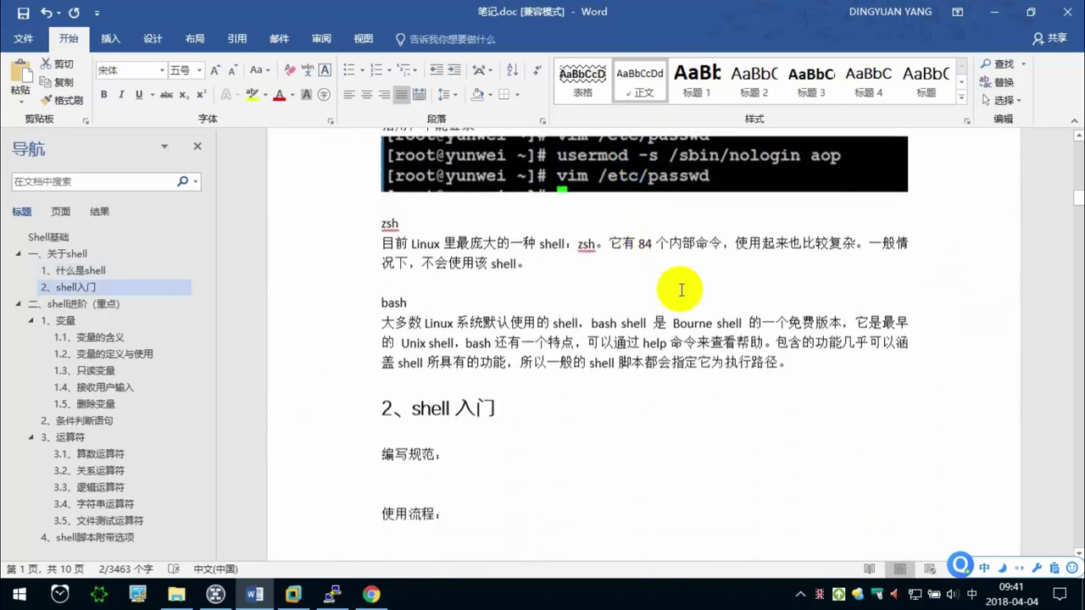
click(647, 243)
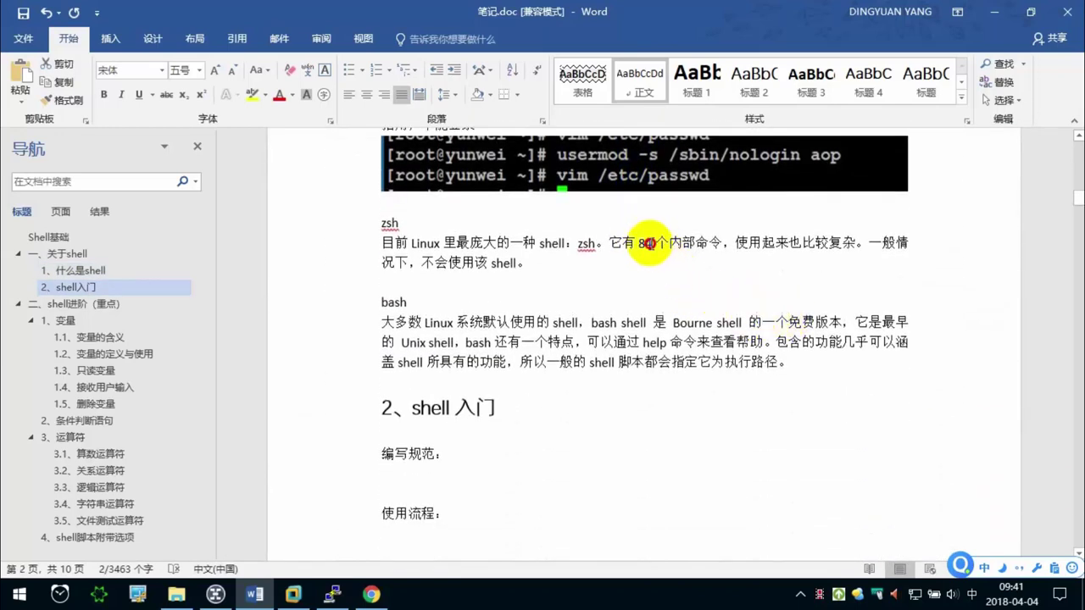
drag(648, 243, 598, 243)
click(746, 212)
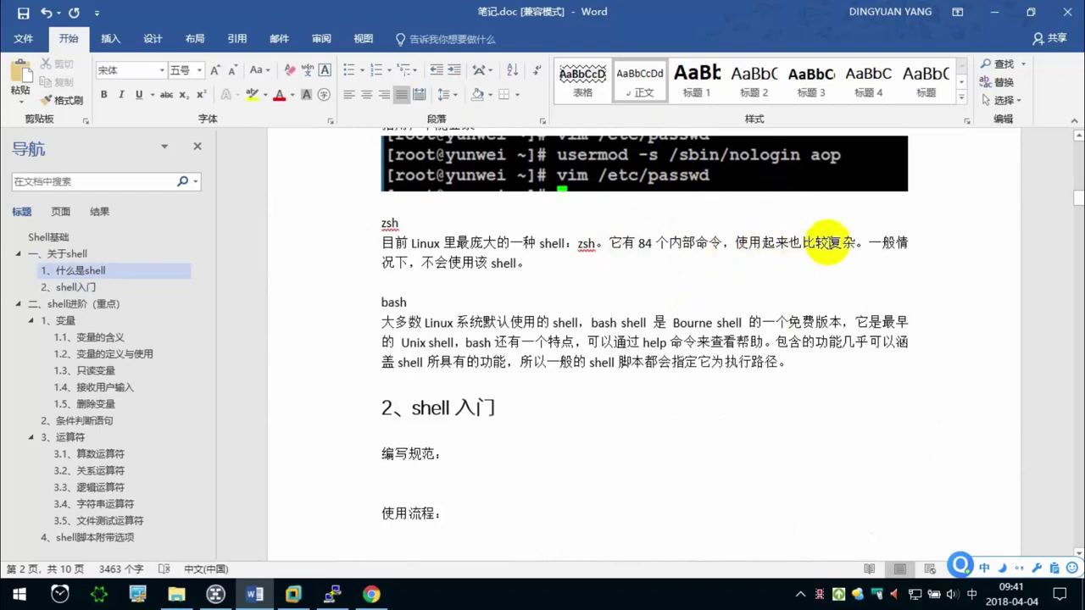
drag(873, 243, 921, 258)
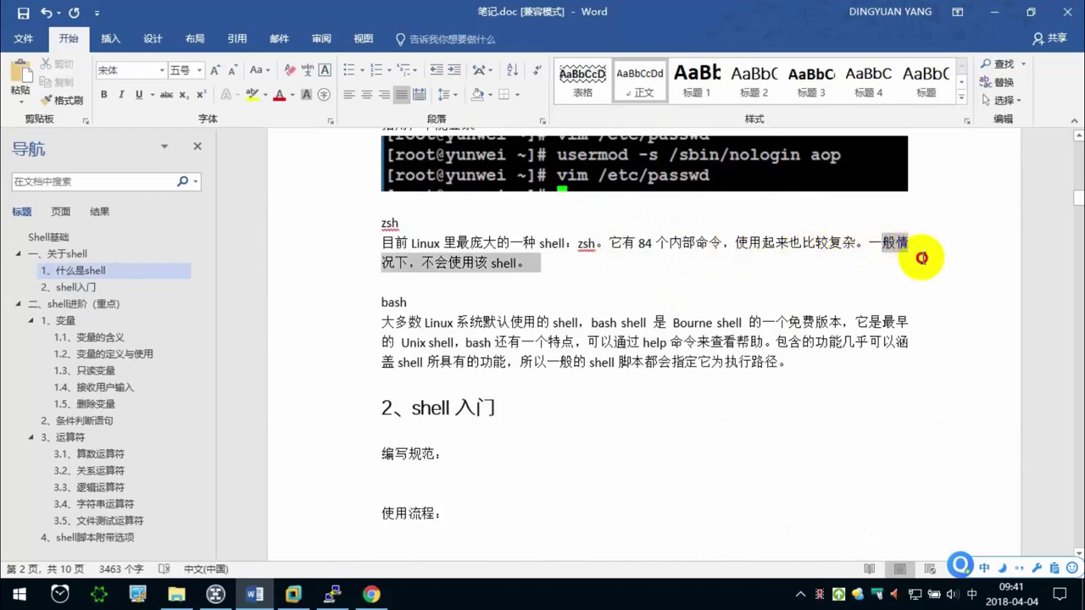
click(750, 257)
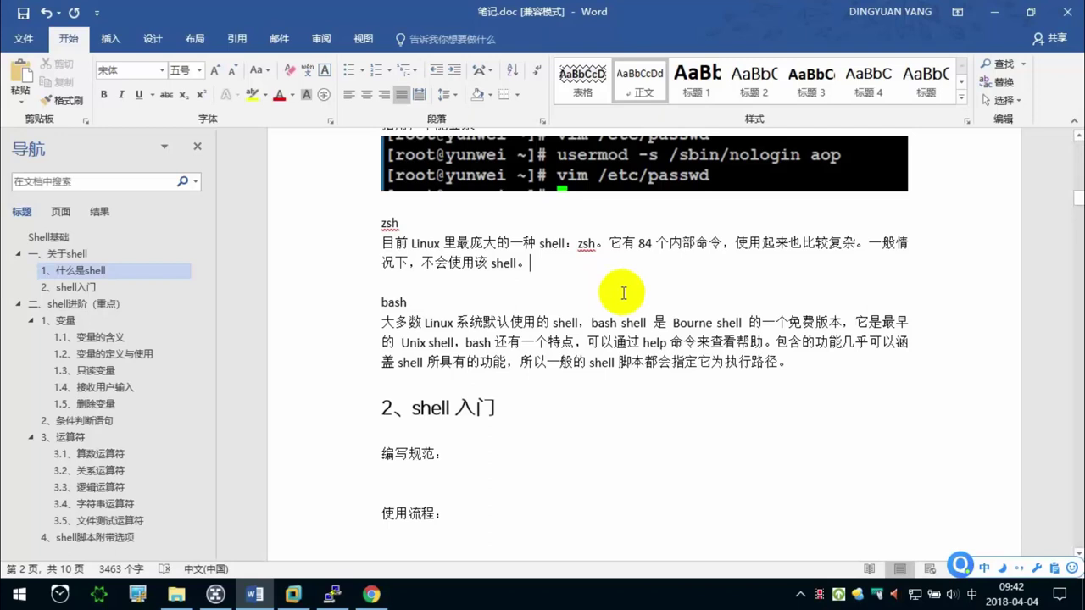
double_click(366, 239)
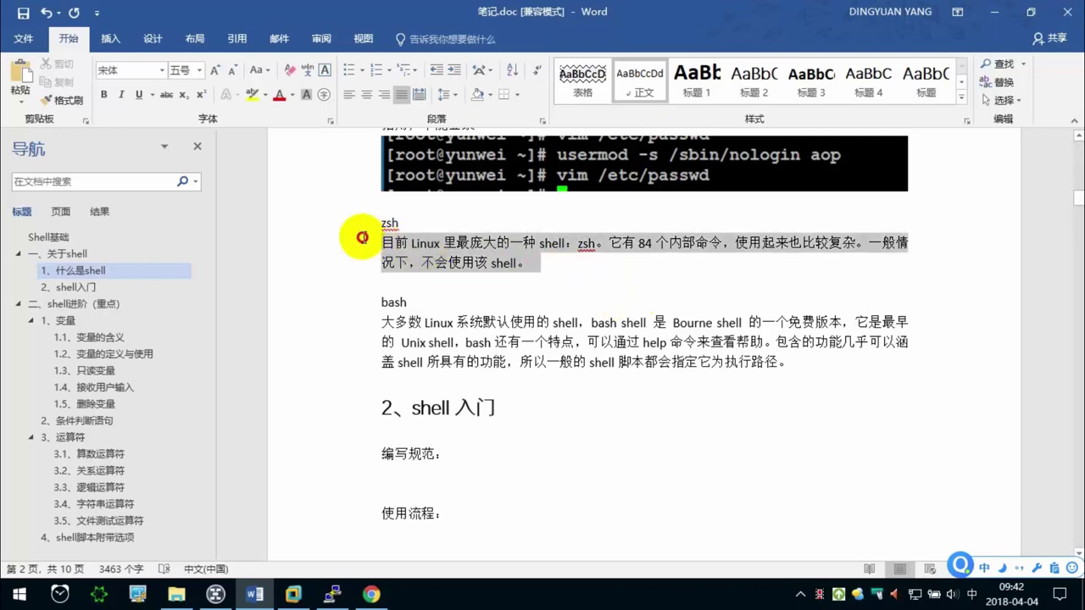
click(680, 241)
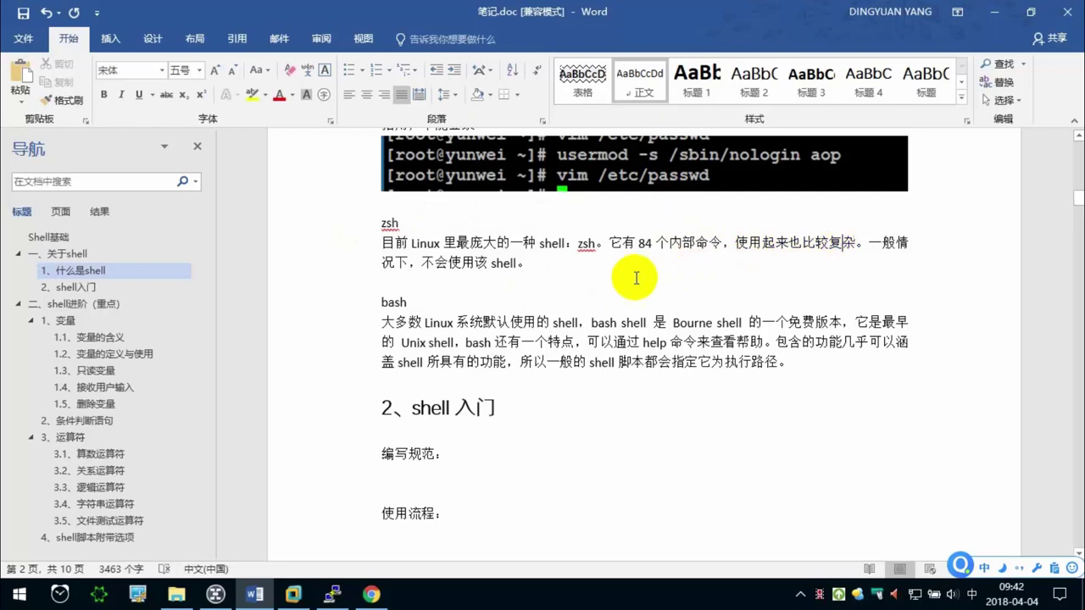
scroll(550, 291, down, 1)
scroll(550, 291, down, 1)
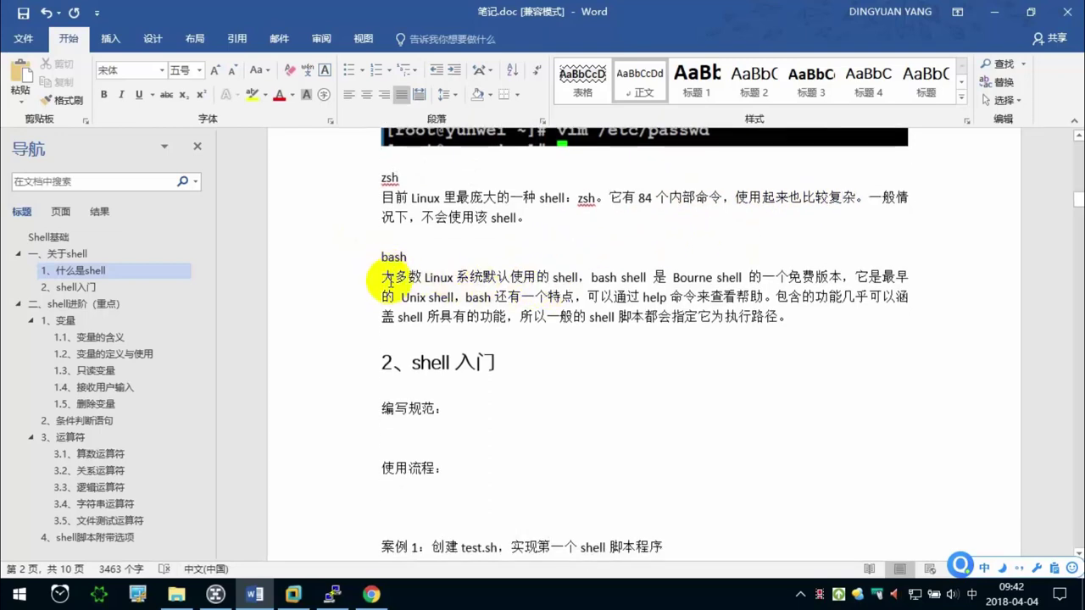
Make 大多数 Linux 系统默认使用的 shell bold and red.
click(578, 276)
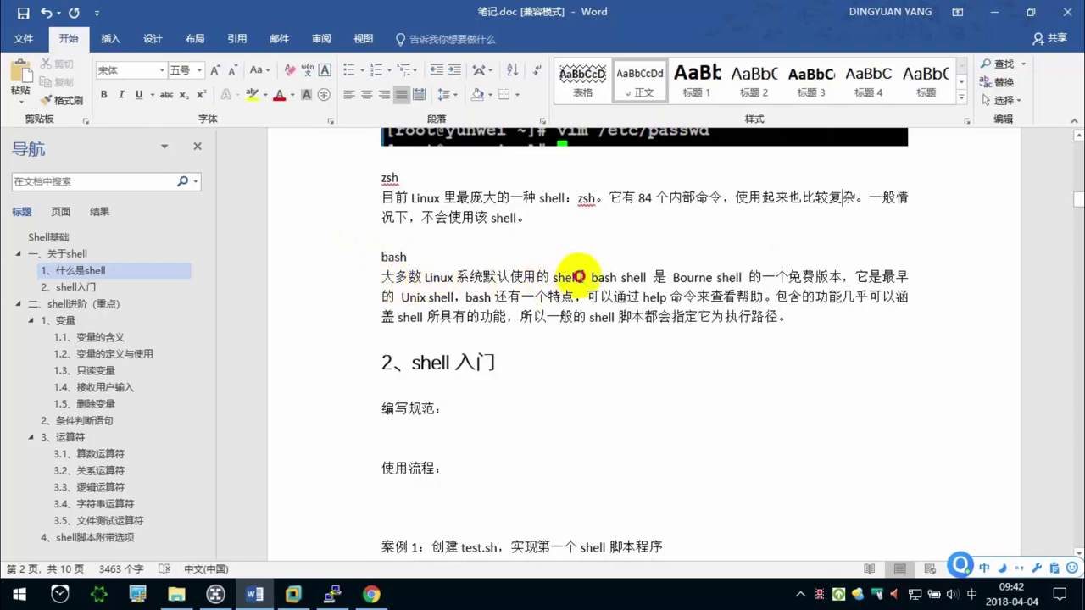
drag(579, 276, 381, 277)
click(103, 94)
click(279, 94)
click(497, 245)
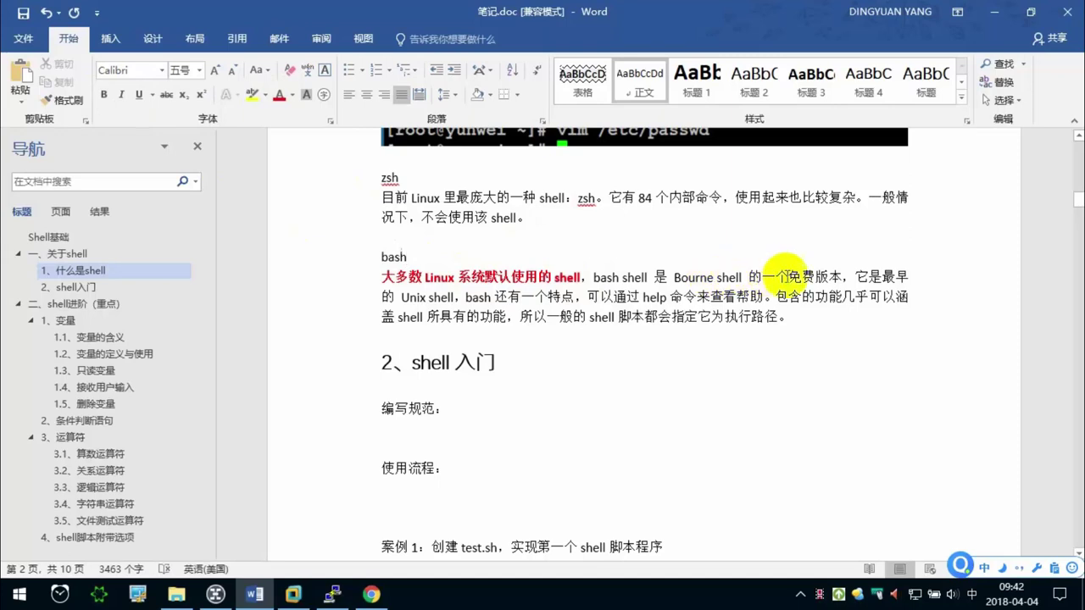
Review the rest of the bash paragraph, marking 的一个免费版本, Unix shell and its ending.
drag(841, 276, 750, 274)
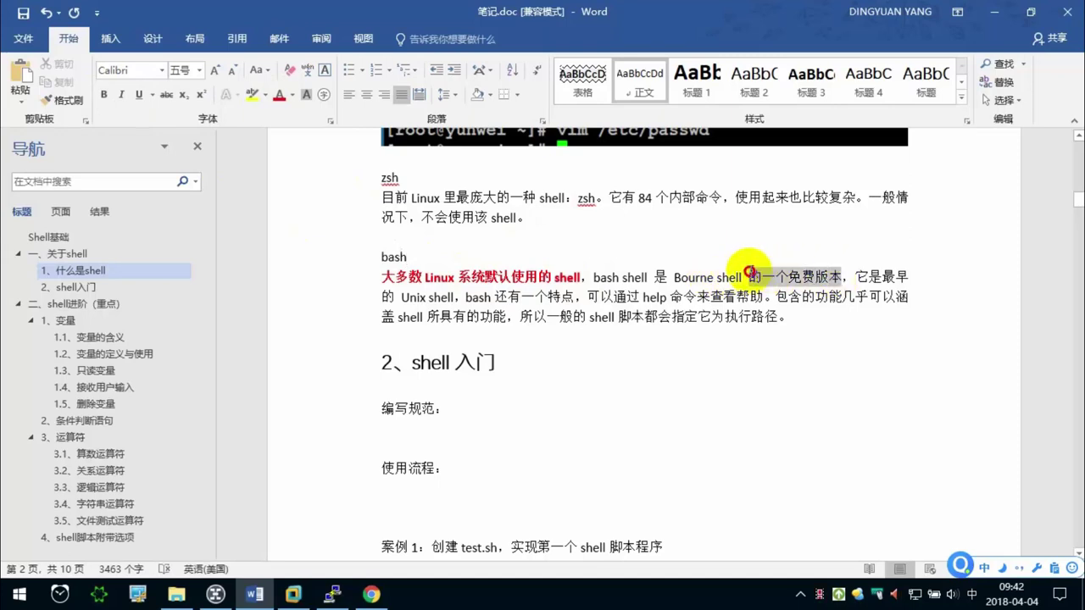
click(414, 297)
drag(458, 297, 400, 294)
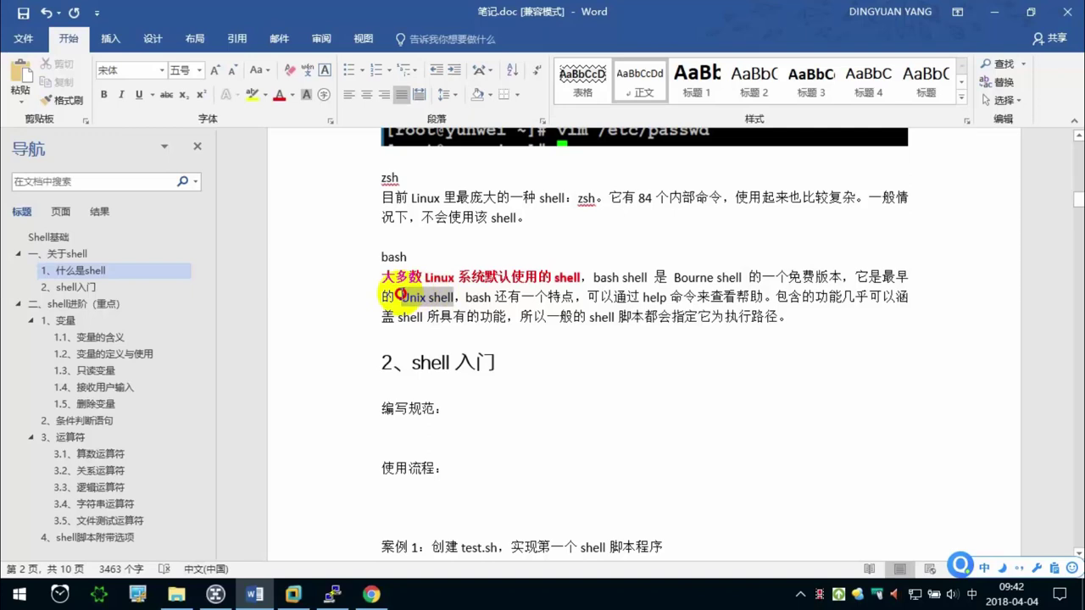
click(521, 296)
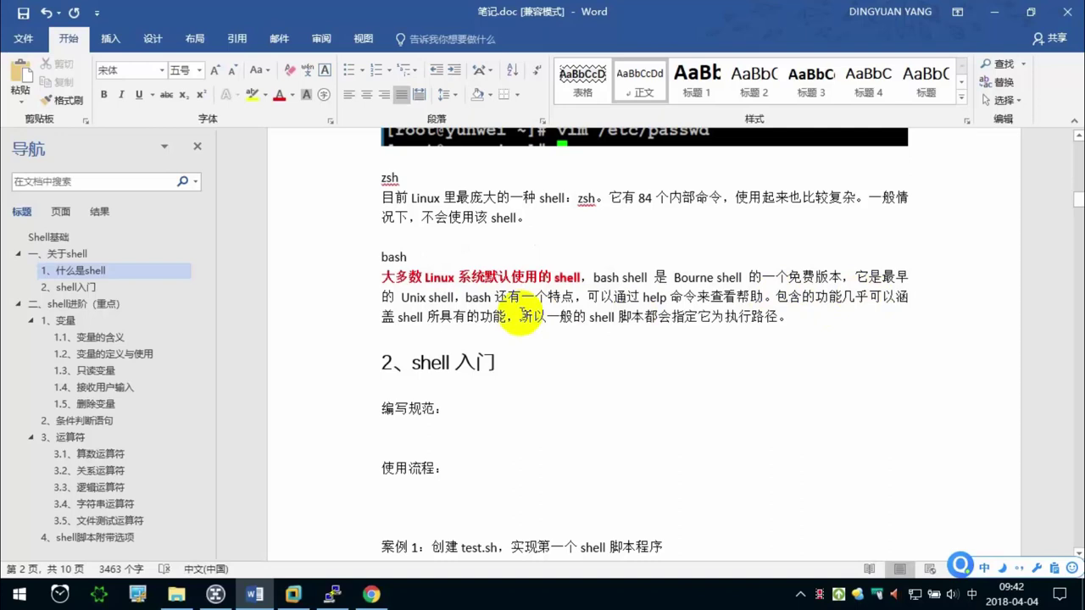
click(521, 305)
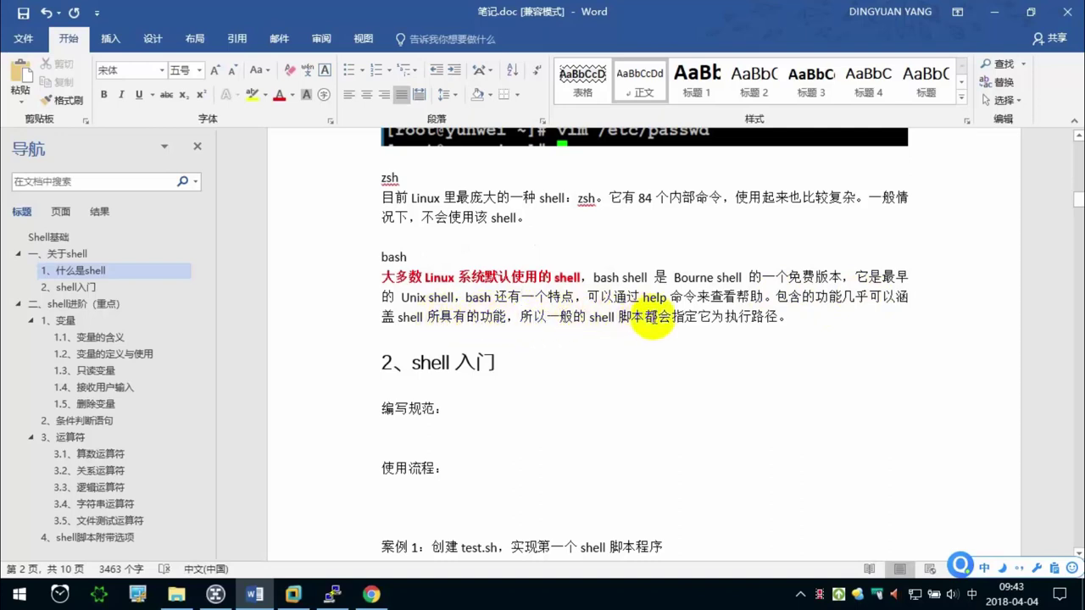
drag(613, 317, 776, 319)
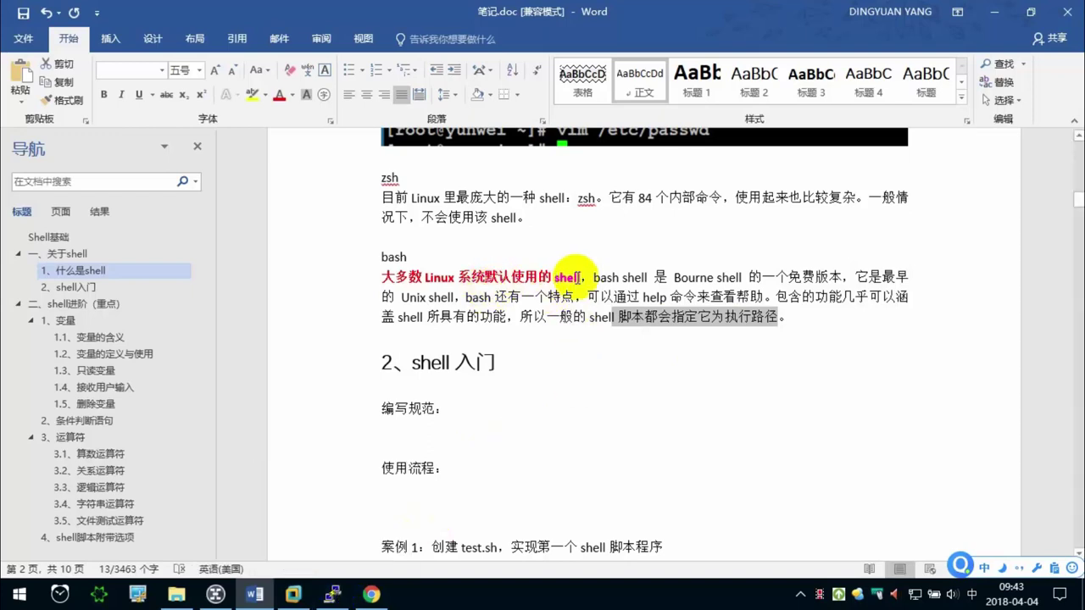
scroll(398, 242, up, 1)
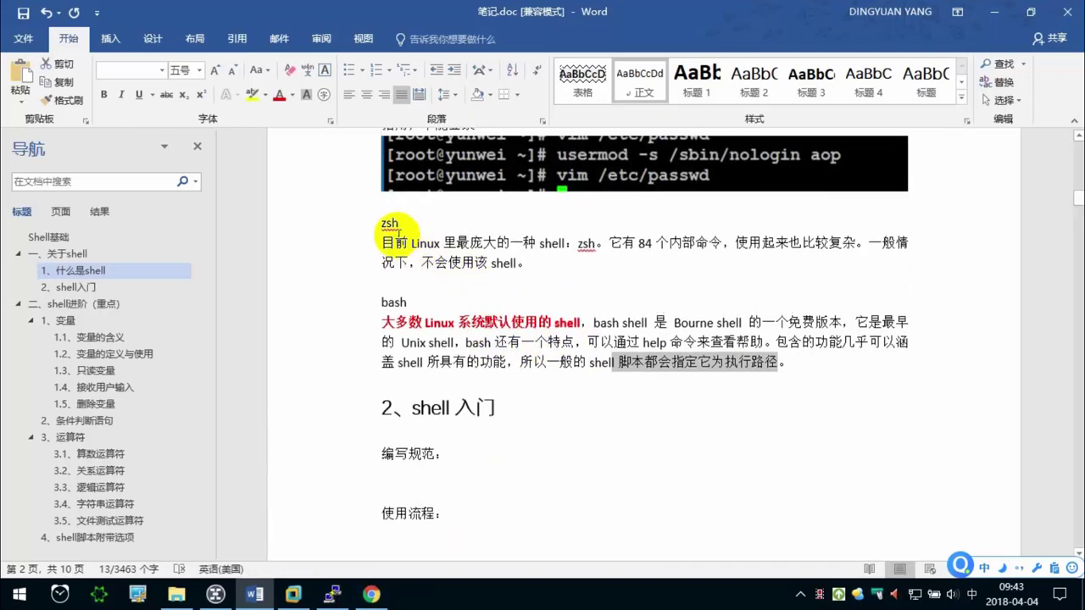
scroll(397, 241, up, 2)
scroll(390, 241, up, 1)
scroll(390, 237, up, 1)
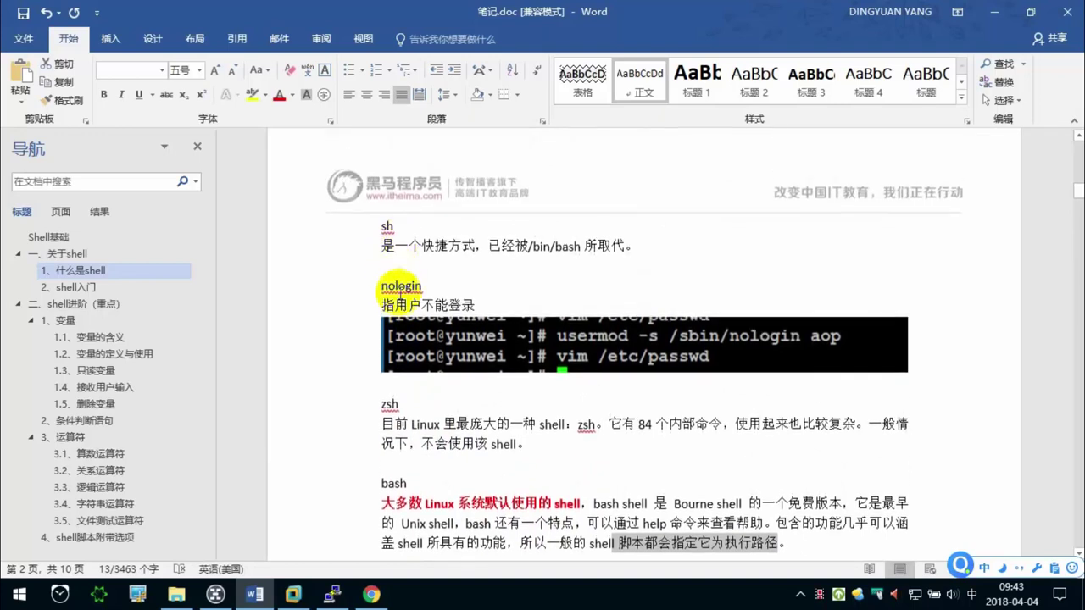
scroll(402, 226, down, 2)
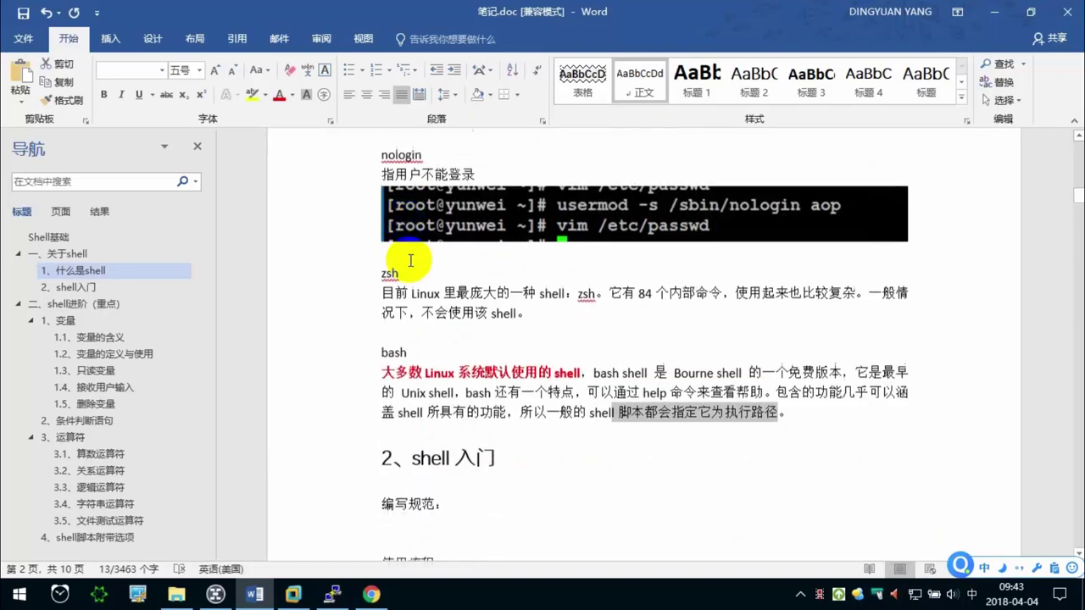
Run help in PuTTY to list bash's built-in commands, then return to the Word notes.
click(332, 594)
text(help)
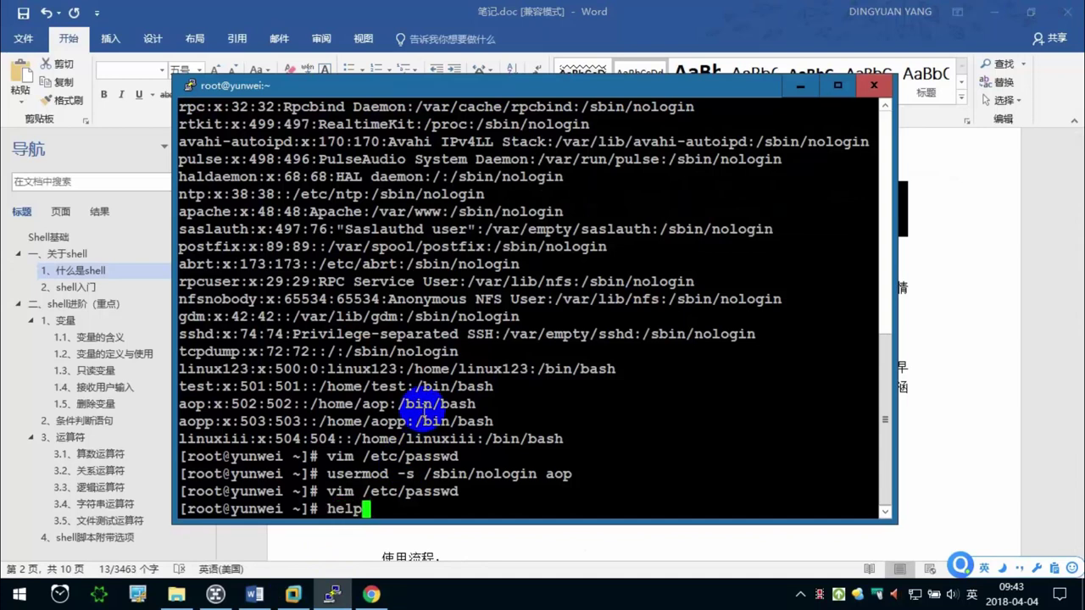
key(Return)
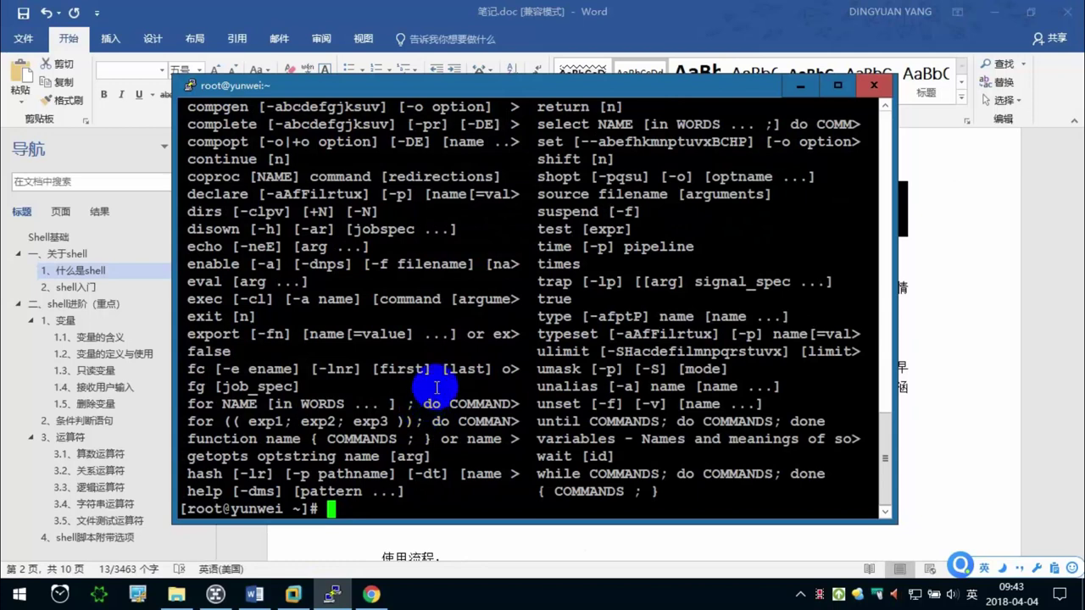
scroll(437, 387, up, 4)
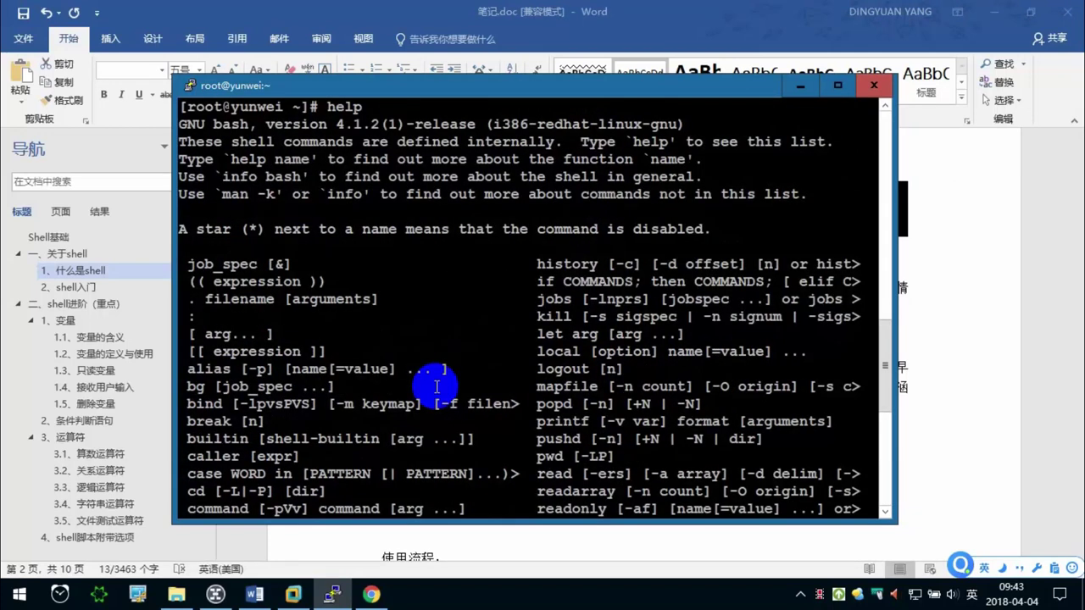
scroll(436, 386, down, 5)
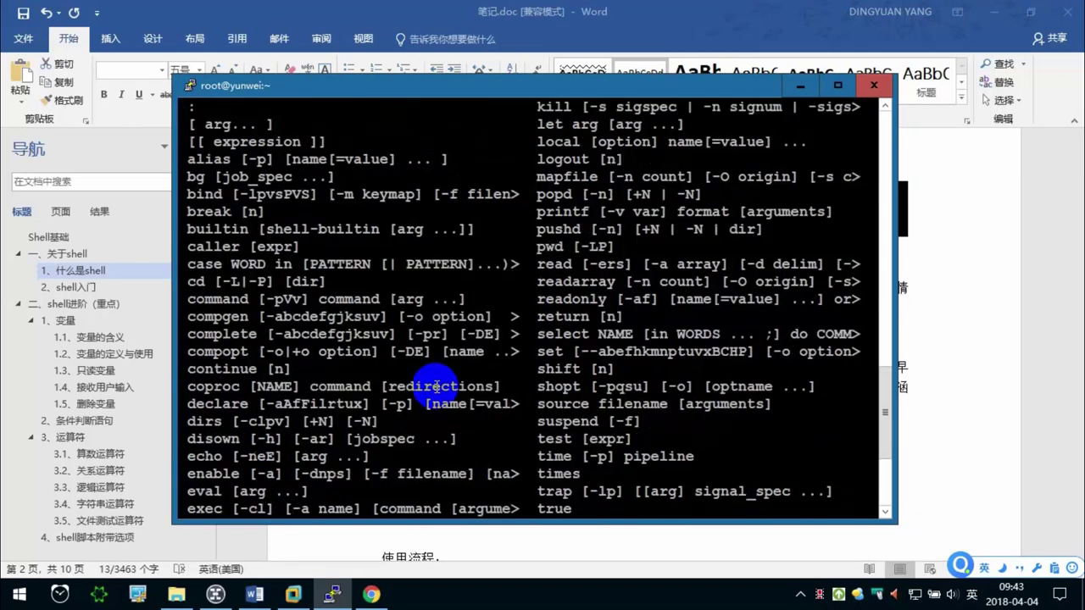
scroll(437, 387, down, 4)
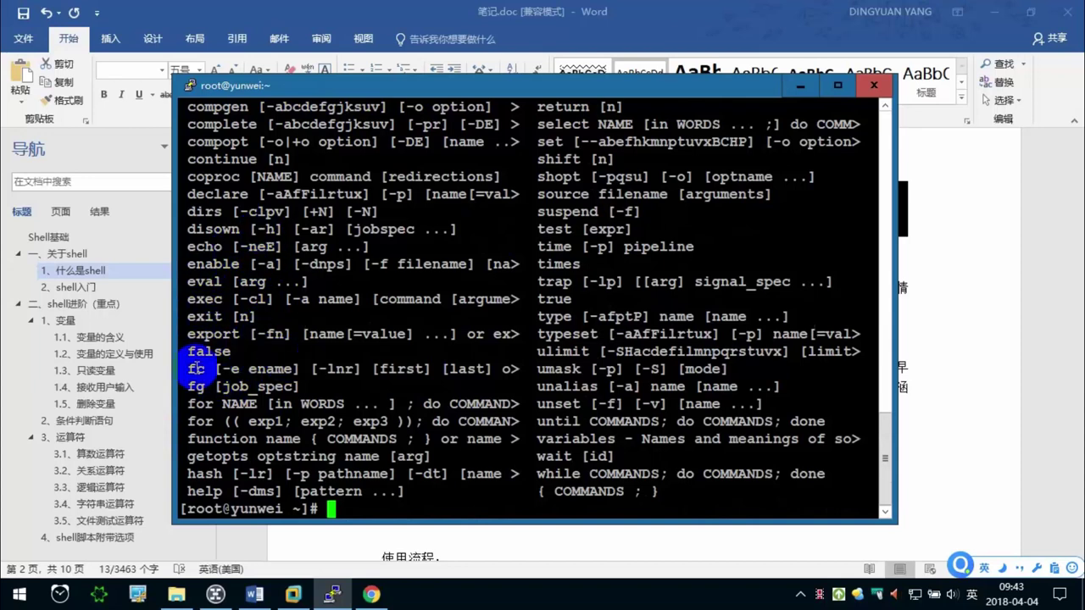
click(925, 269)
scroll(594, 353, down, 1)
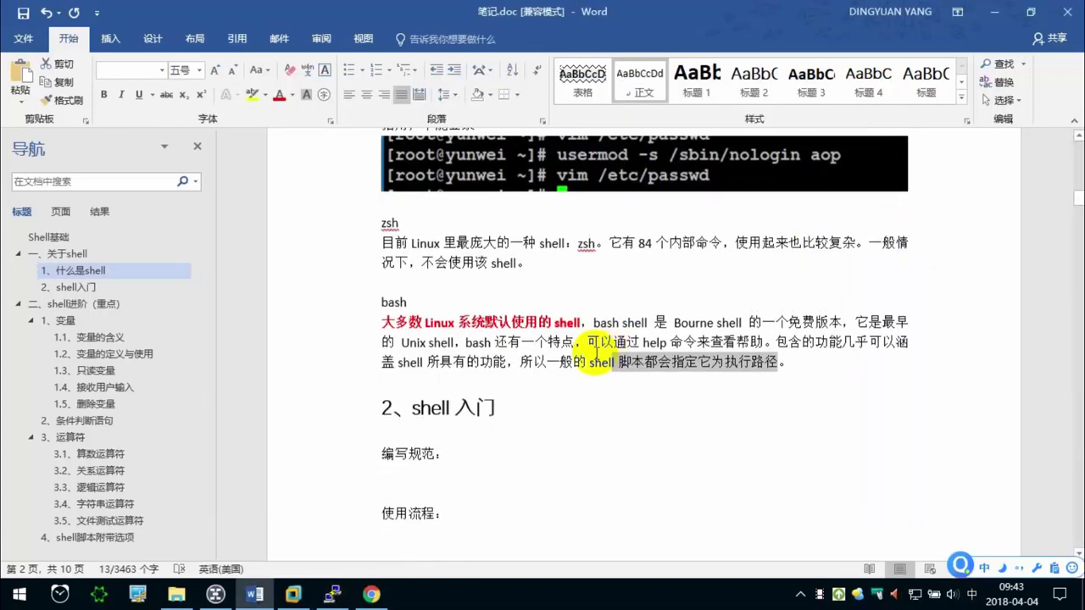
Make the bash heading bold.
double_click(424, 302)
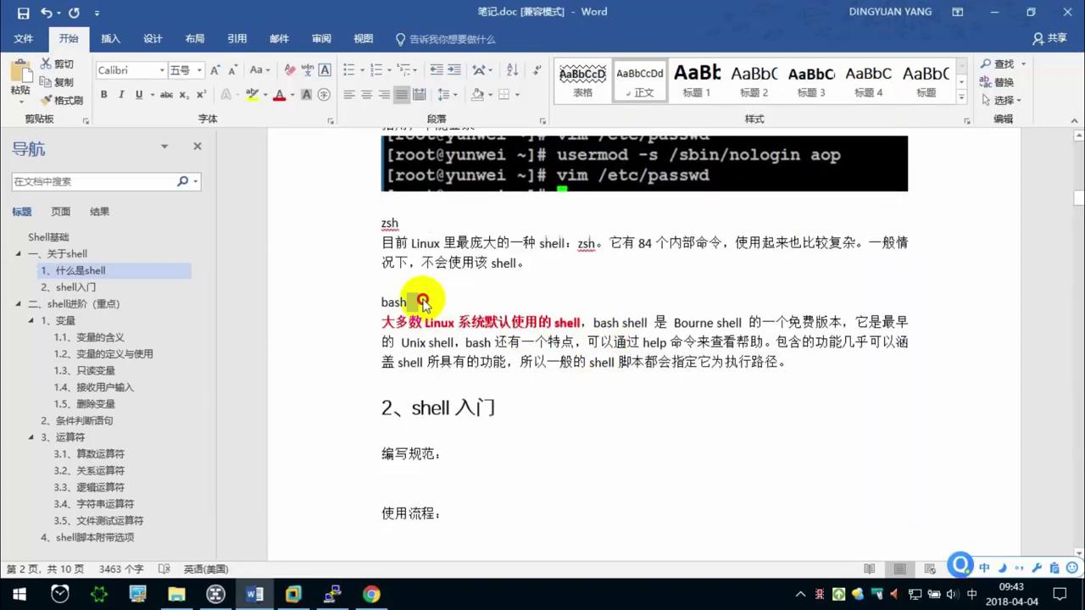
drag(417, 298, 363, 298)
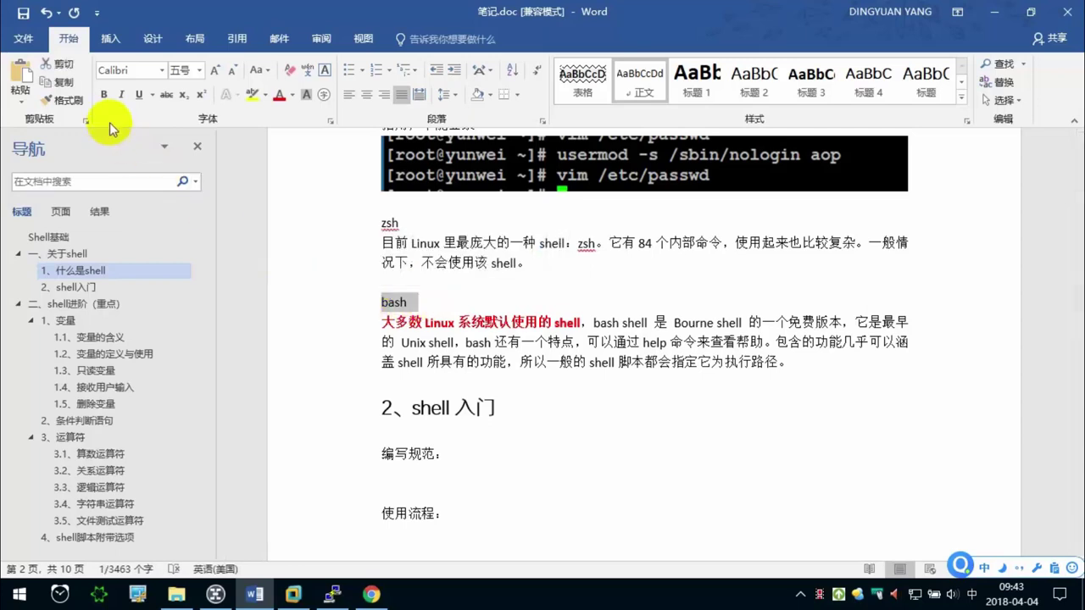
click(102, 96)
scroll(428, 309, up, 3)
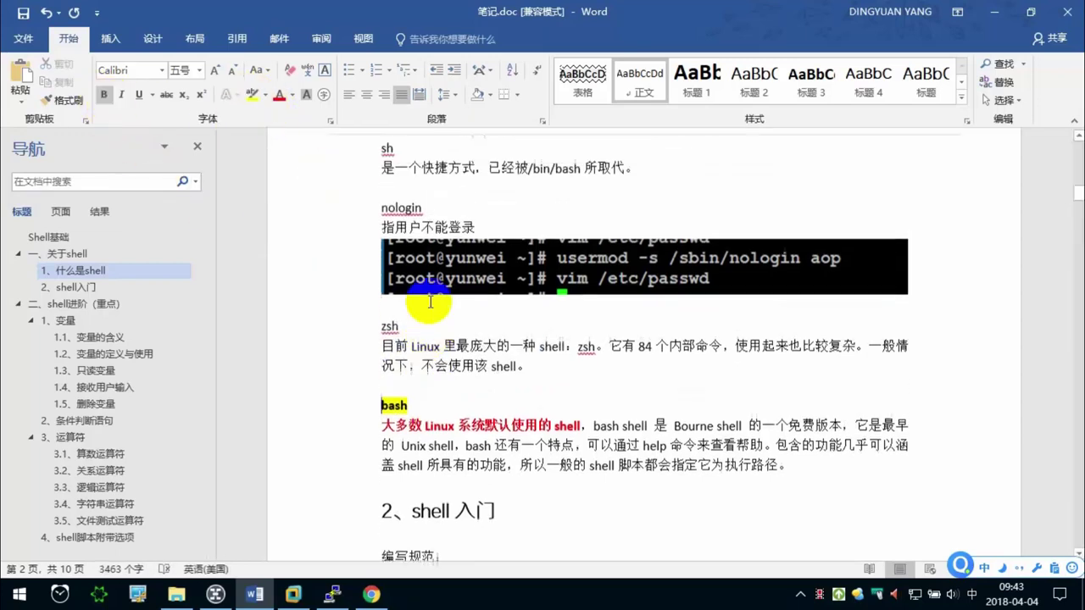
scroll(422, 322, up, 1)
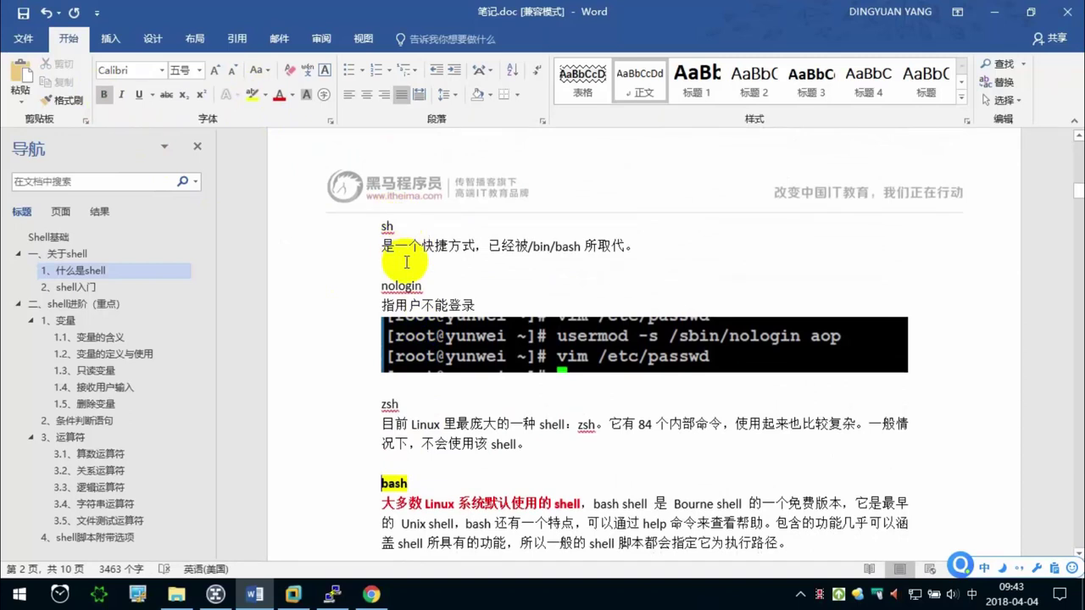
Point out sh and the note about /bin/bash replacing sh.
double_click(395, 226)
scroll(424, 398, down, 2)
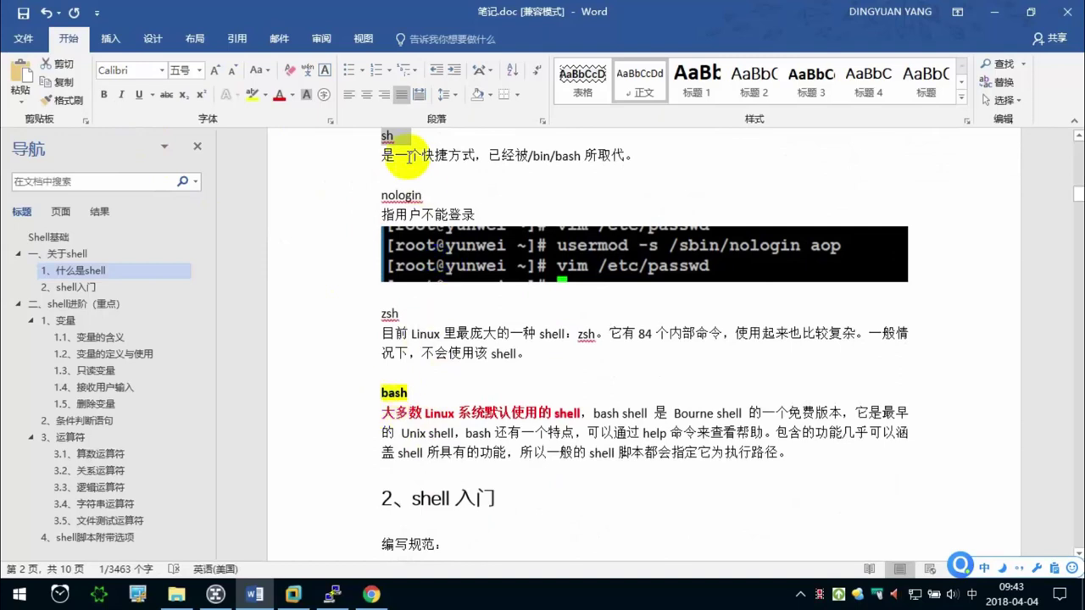
drag(501, 155, 604, 156)
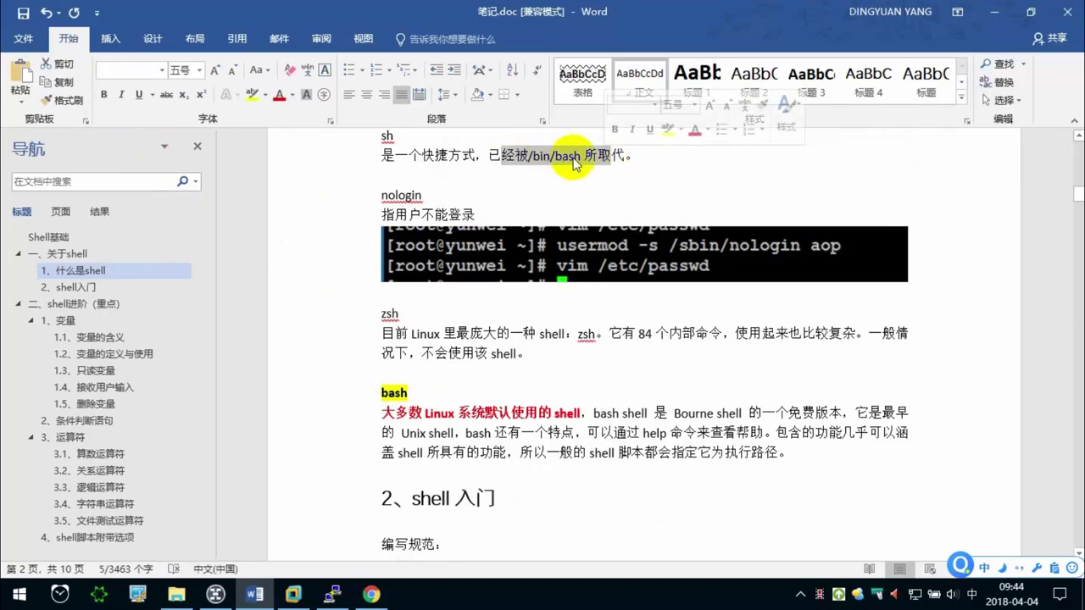
click(624, 168)
scroll(589, 282, down, 4)
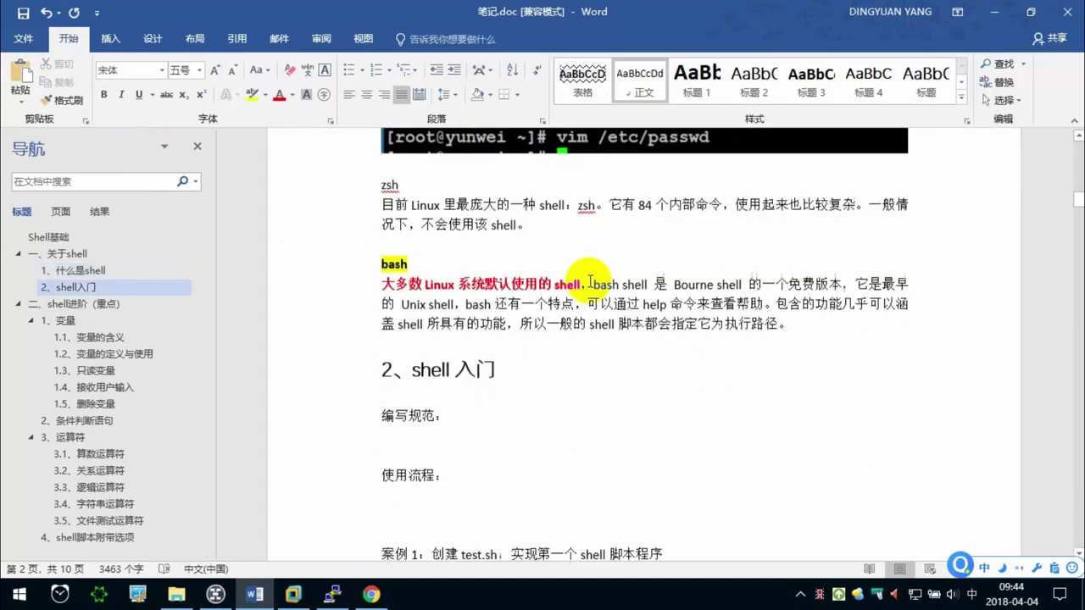
scroll(589, 283, down, 1)
Save the notes with Ctrl+S and check the bash heading's highlight.
key(ctrl+s)
scroll(589, 283, up, 4)
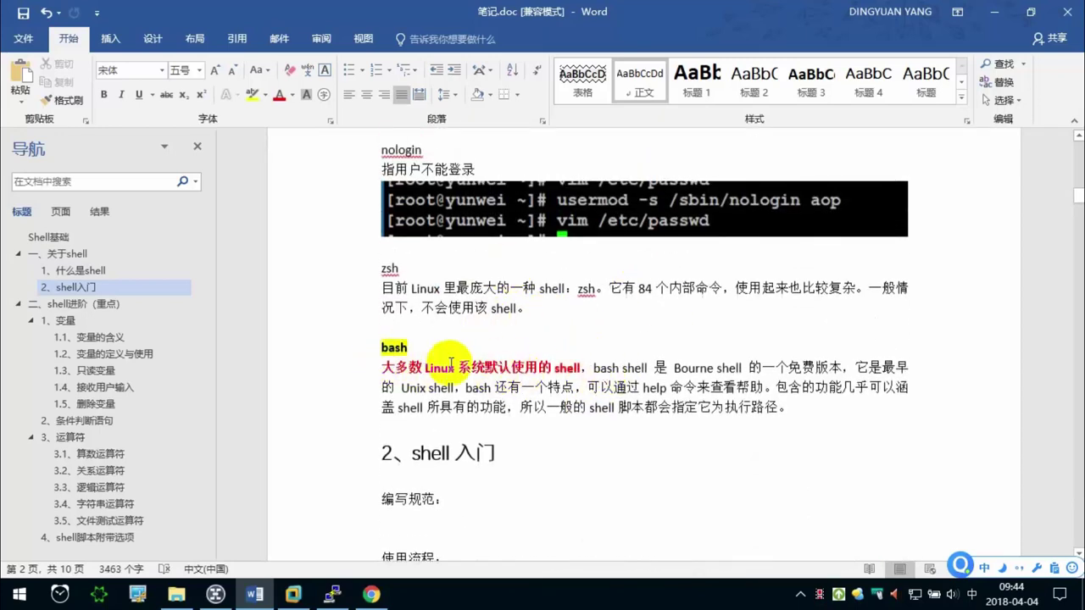
click(511, 319)
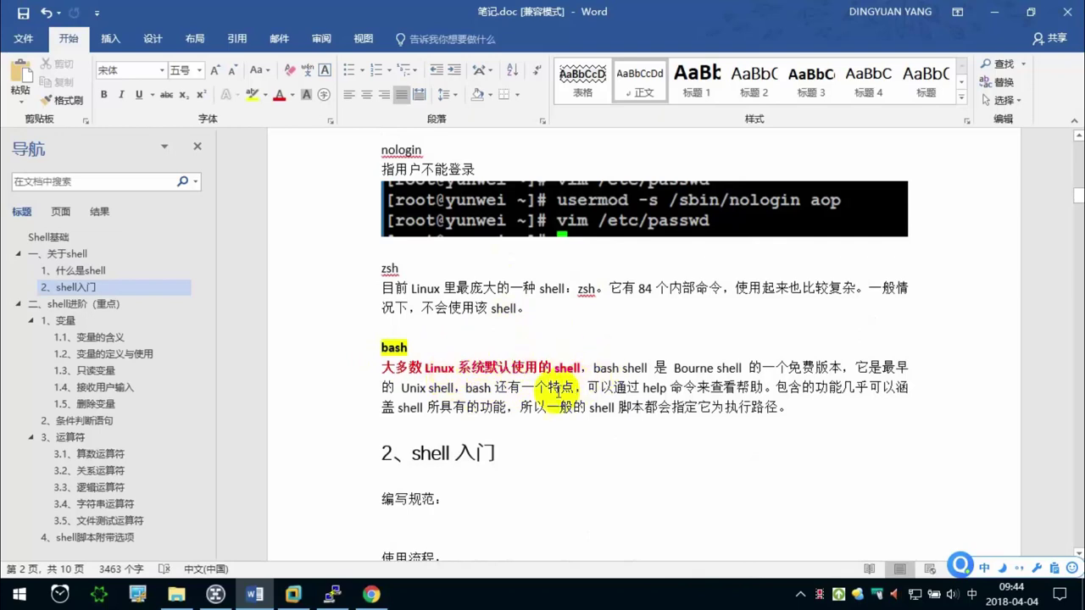
scroll(411, 178, up, 1)
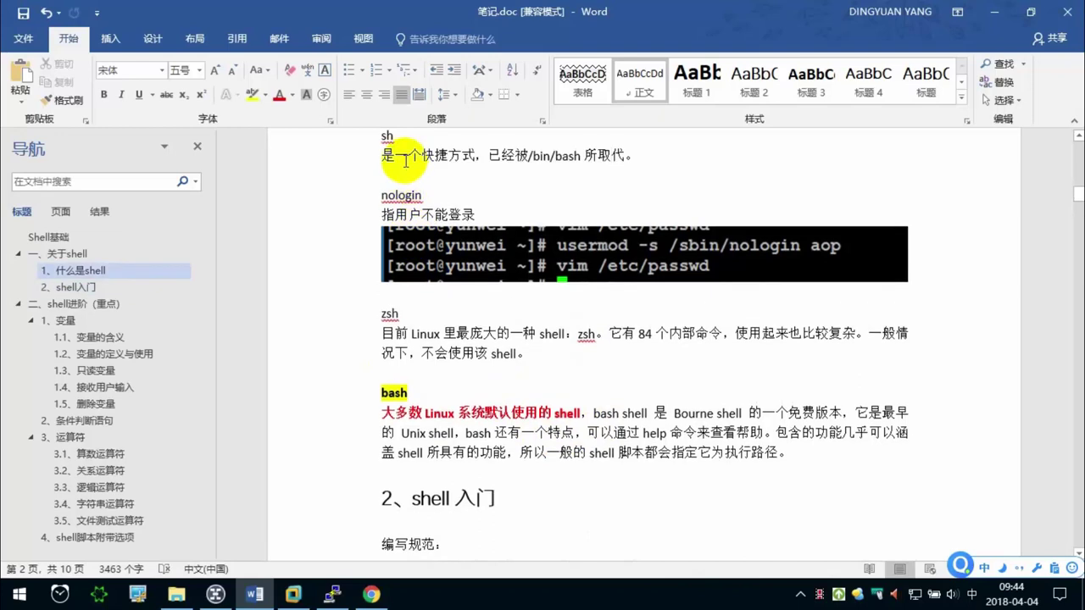
scroll(616, 371, down, 1)
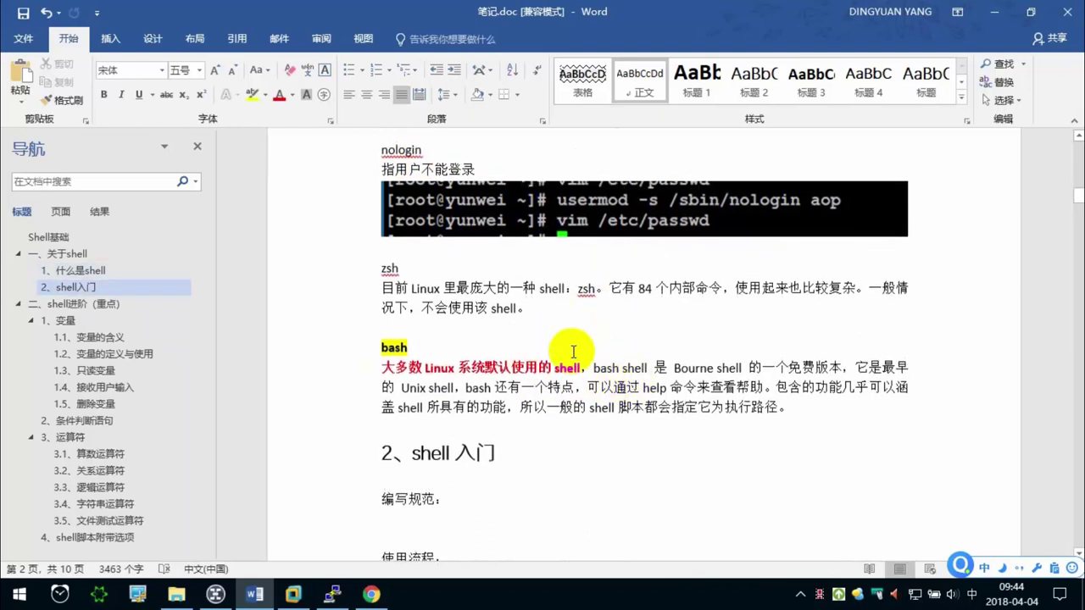